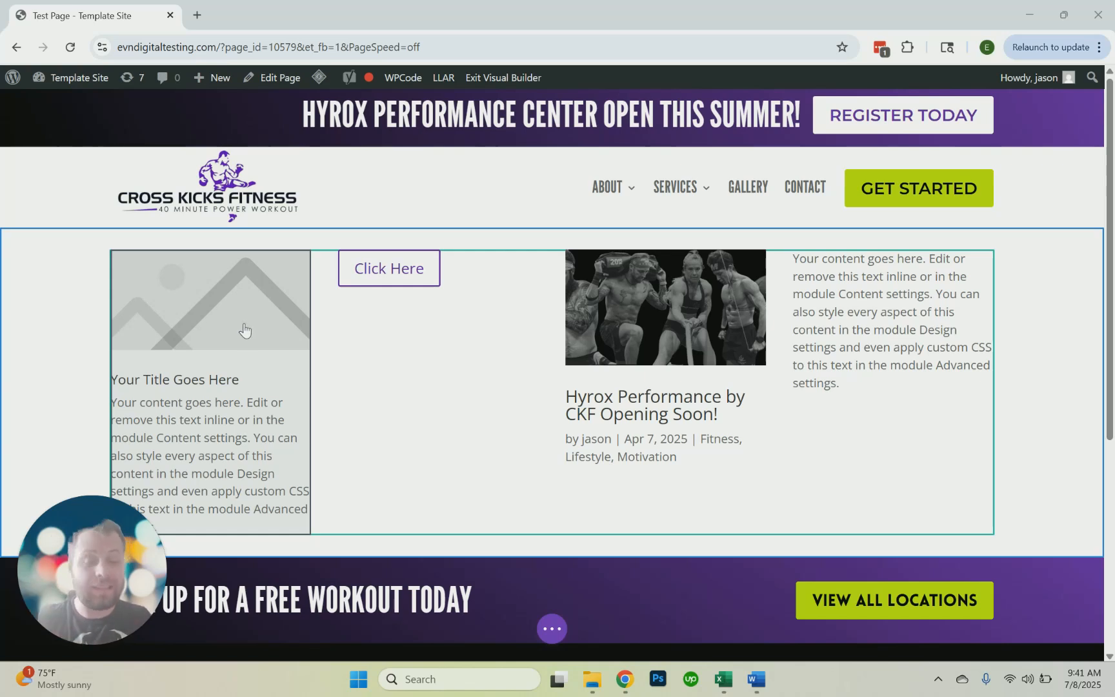
Open the first column's blurb settings and set its title to "Testing Service 1"
click(245, 330)
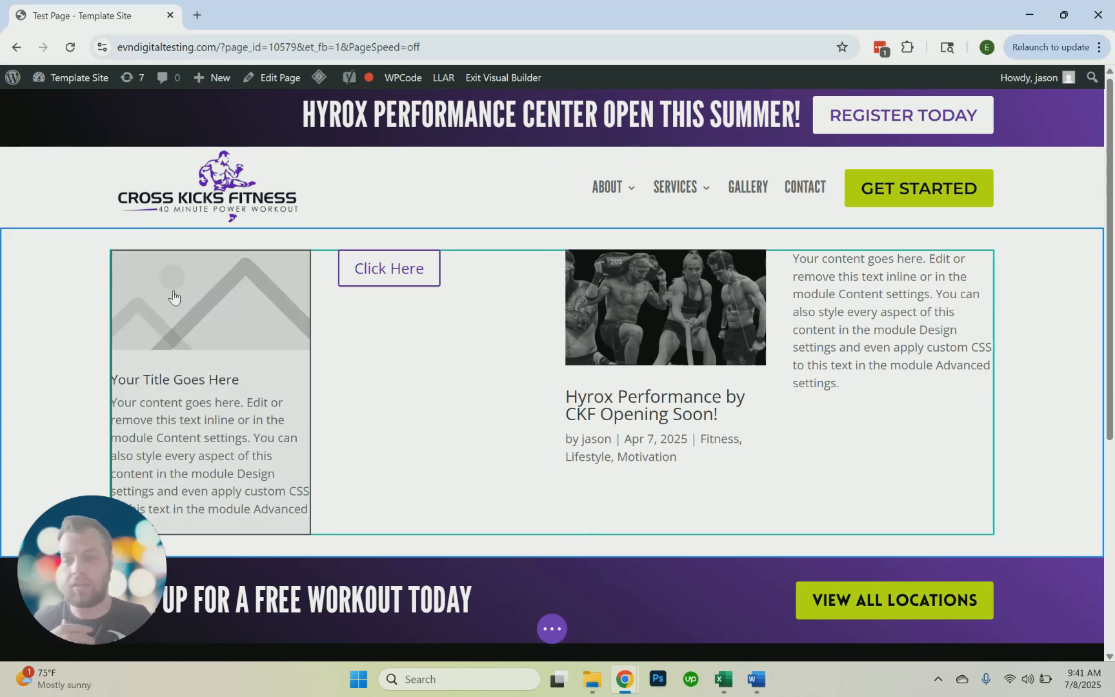
click(173, 295)
click(307, 349)
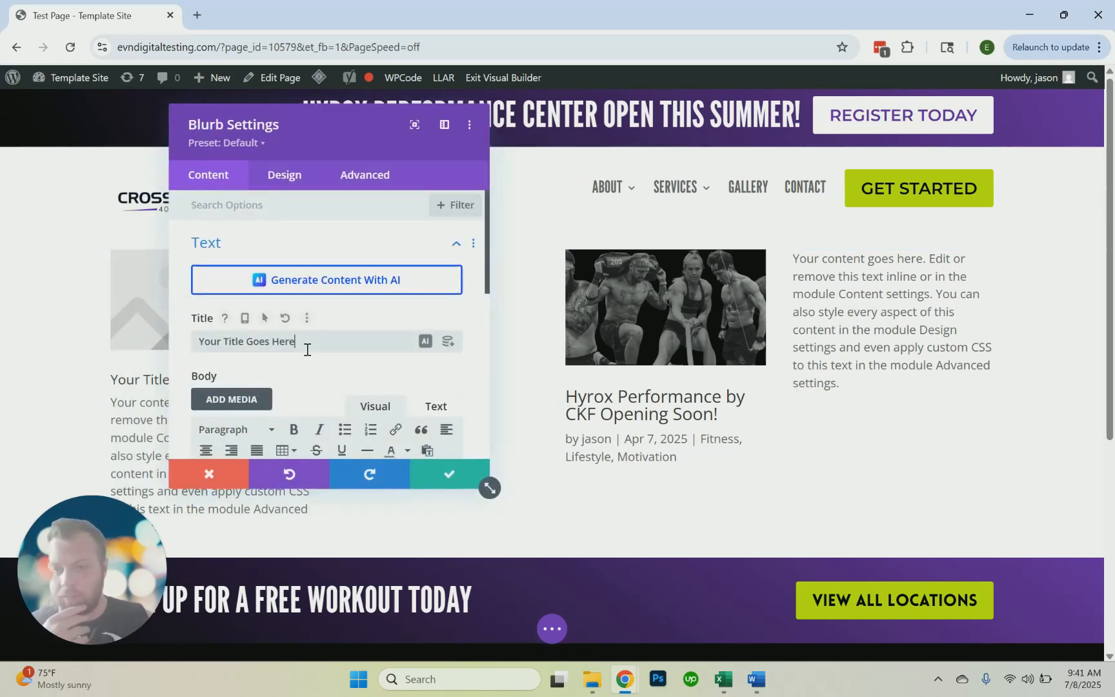
key(ctrl+a)
key(BackSpace)
text(jhad)
key(BackSpace)
key(BackSpace)
key(BackSpace)
key(BackSpace)
text(Testing)
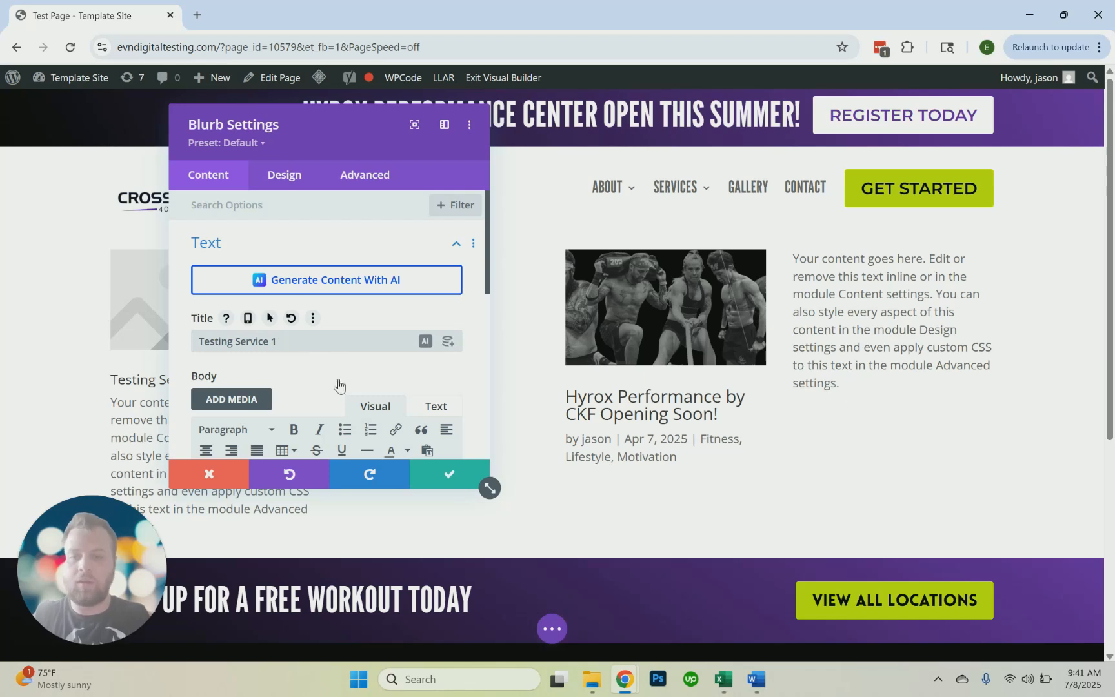
Replace the blurb's body text with "Content here. Service information."
scroll(348, 381, down, 4)
triple_click(252, 339)
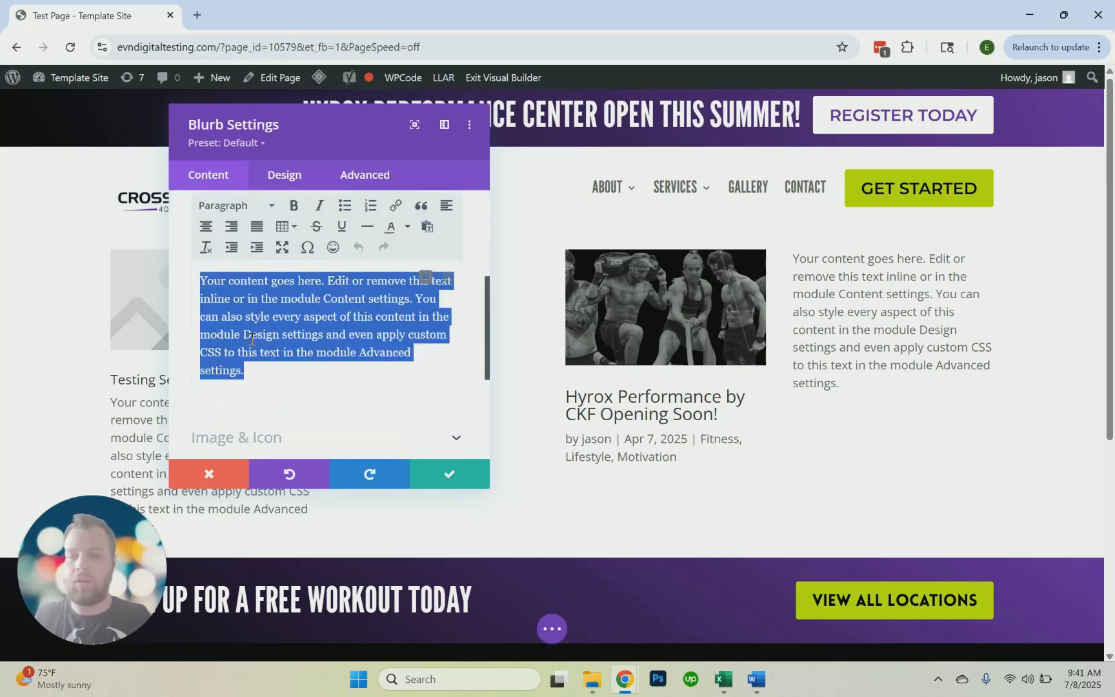
text(Content here. Service information.)
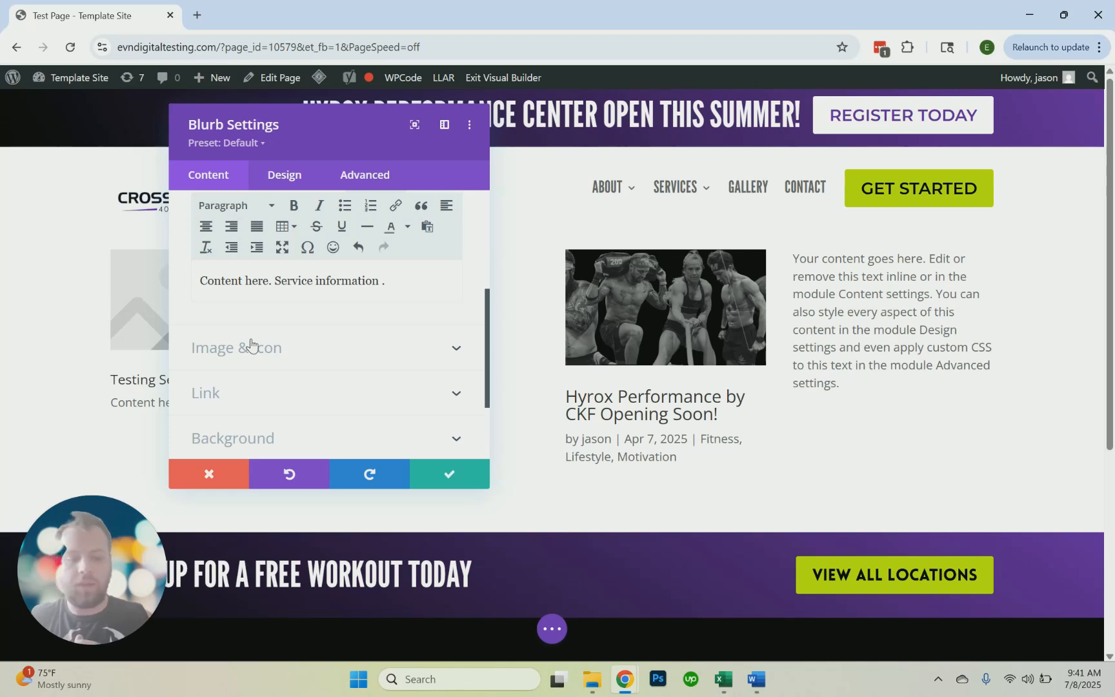
scroll(304, 349, down, 2)
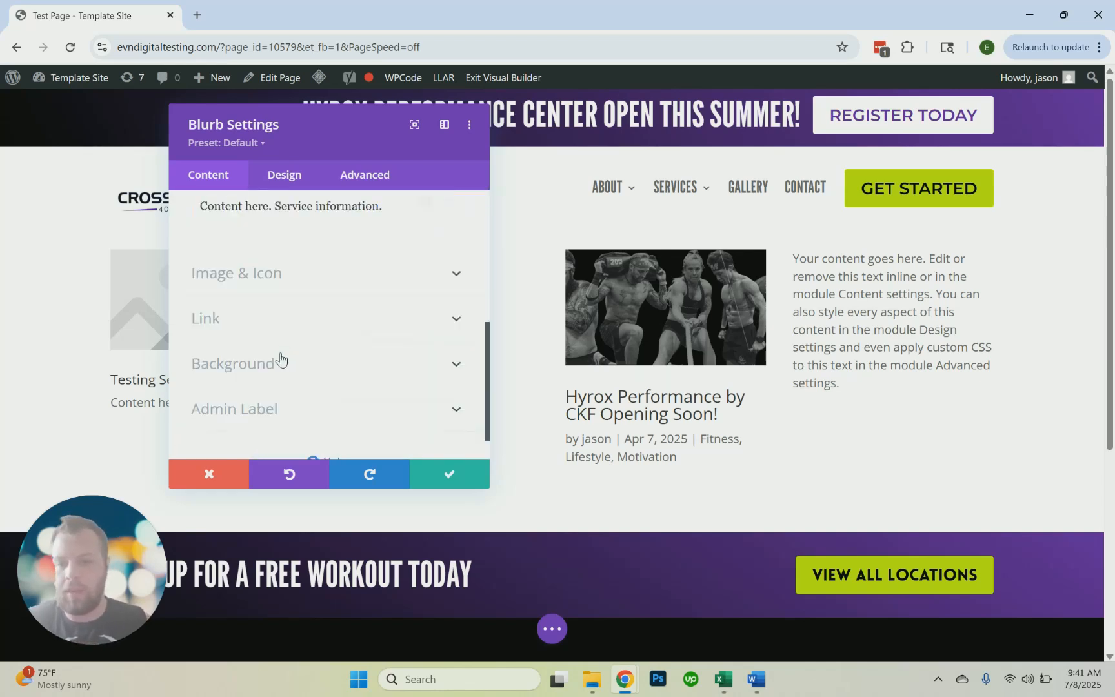
Try an icon instead of the blurb's image, choosing the horizontal double-headed arrow
click(261, 277)
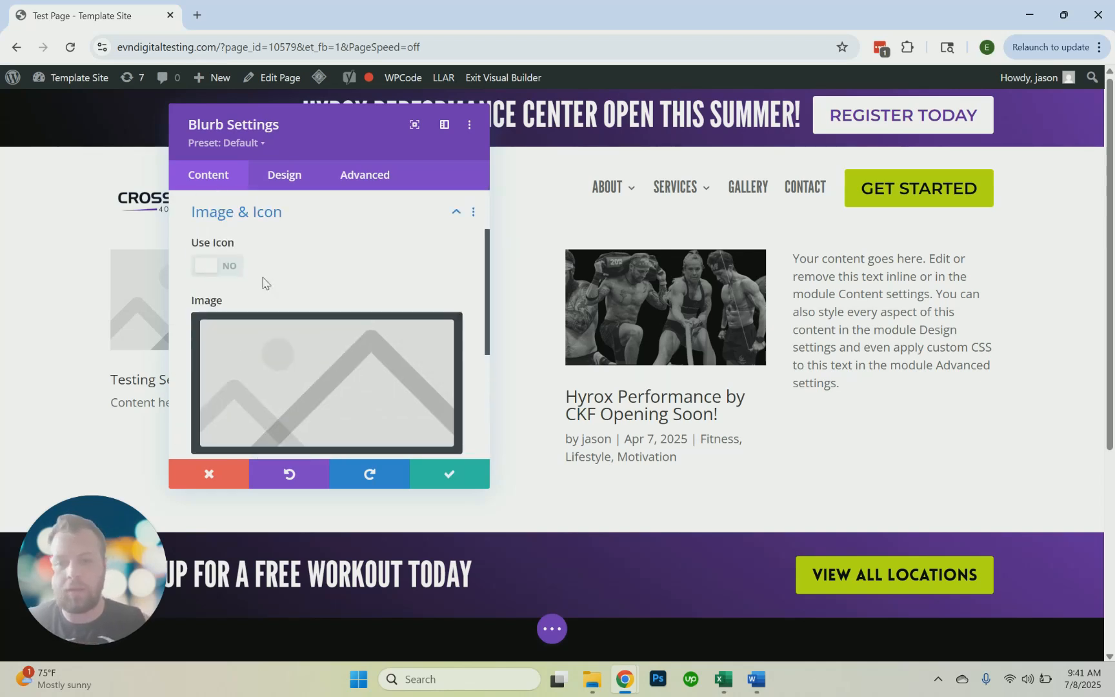
click(213, 267)
click(259, 383)
drag(393, 147, 540, 189)
scroll(526, 455, down, 3)
scroll(524, 452, up, 3)
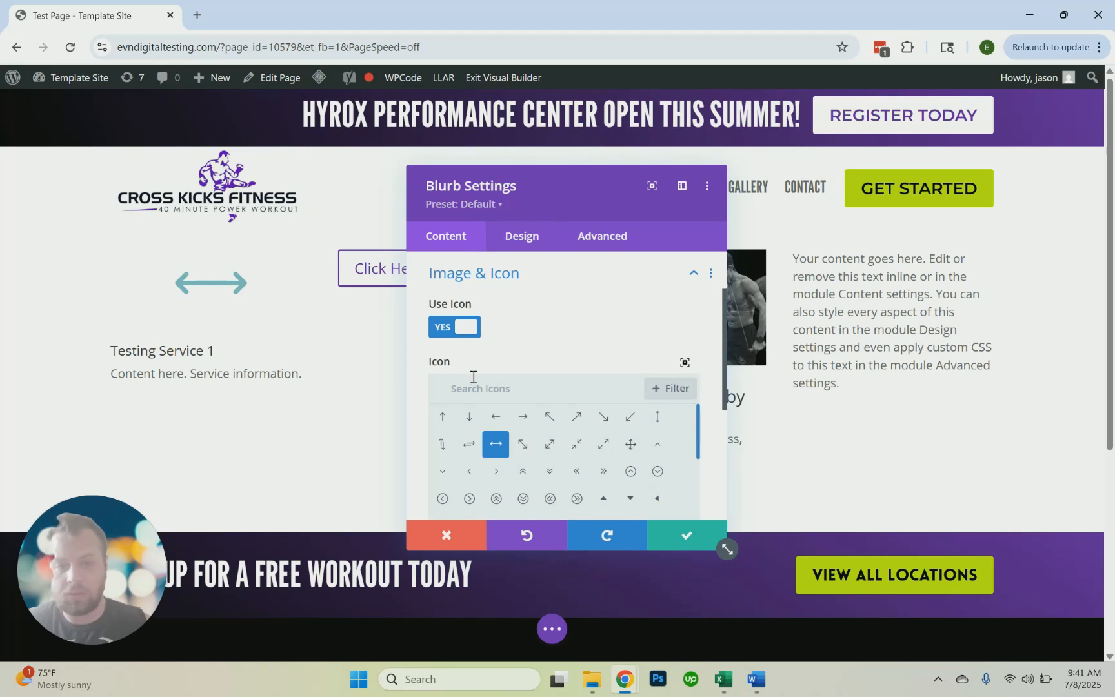
Turn off the blurb's icon and use the media library photo of two men training with a battle rope
click(455, 327)
click(512, 440)
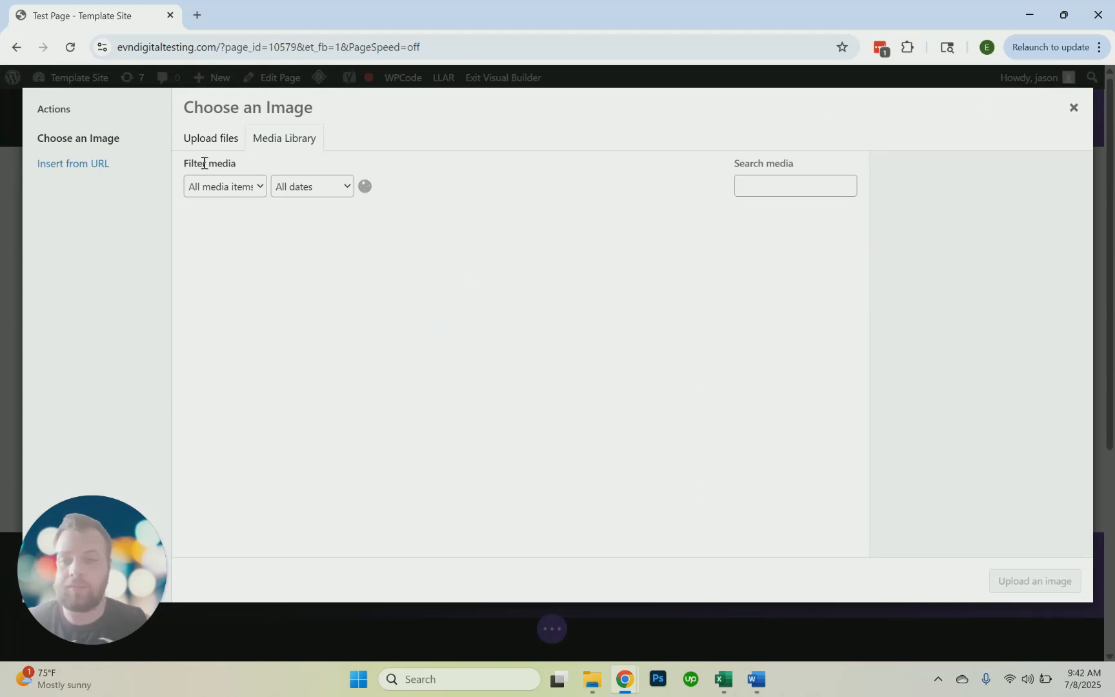
click(220, 141)
click(278, 146)
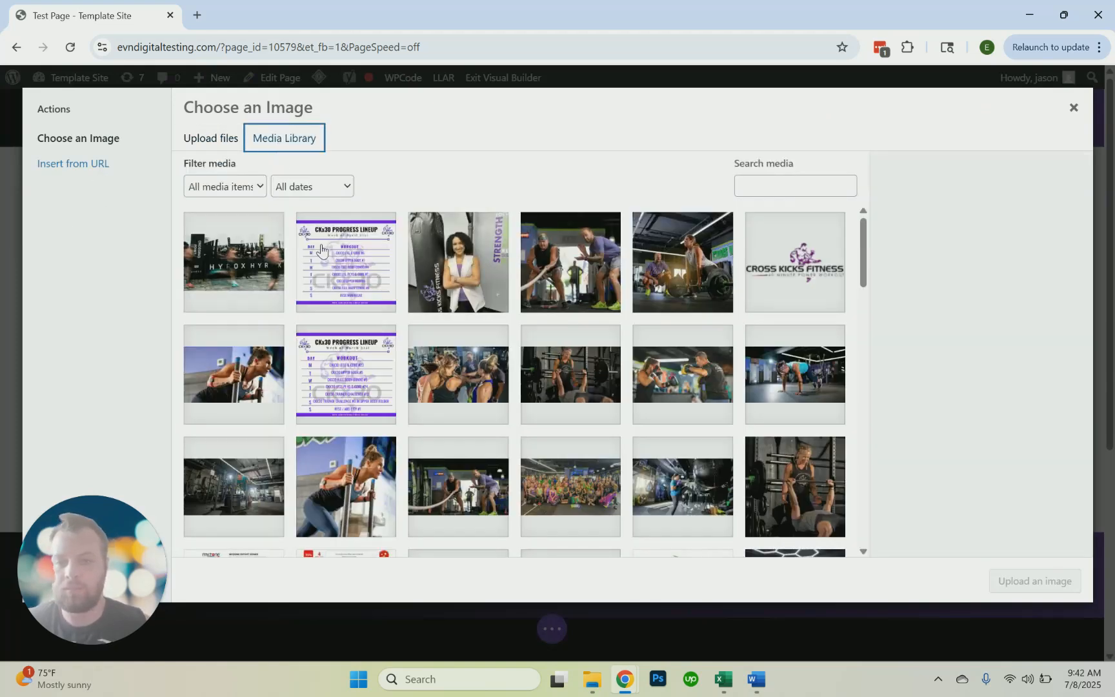
click(472, 305)
click(570, 271)
click(1030, 580)
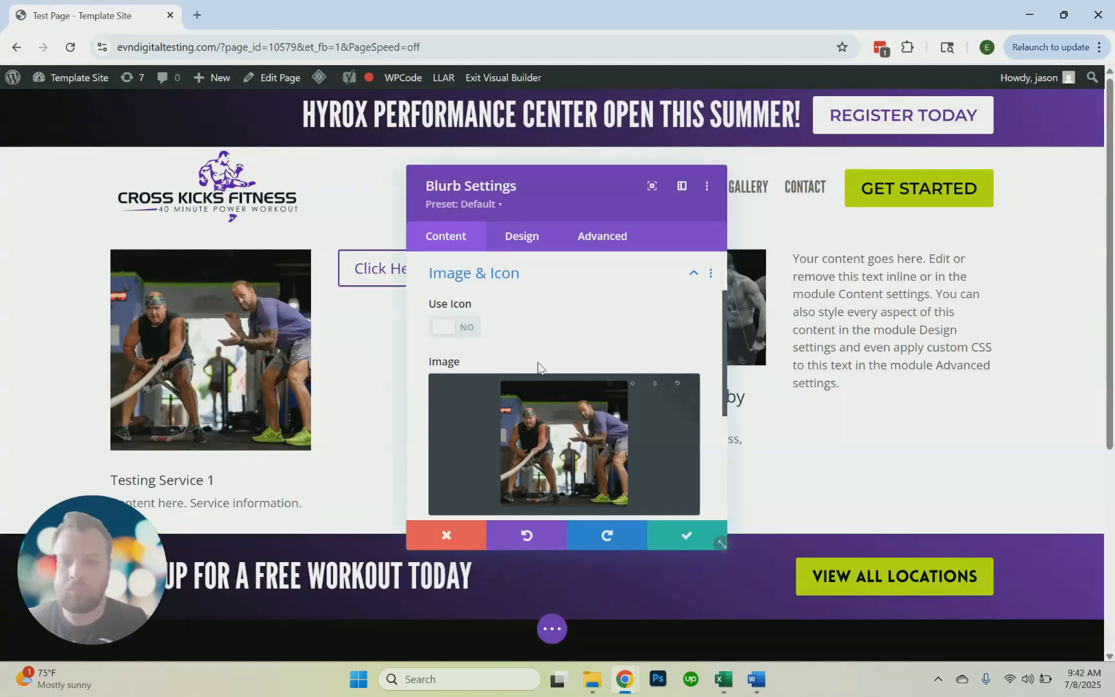
Review the blurb's title and module link options
scroll(356, 406, down, 2)
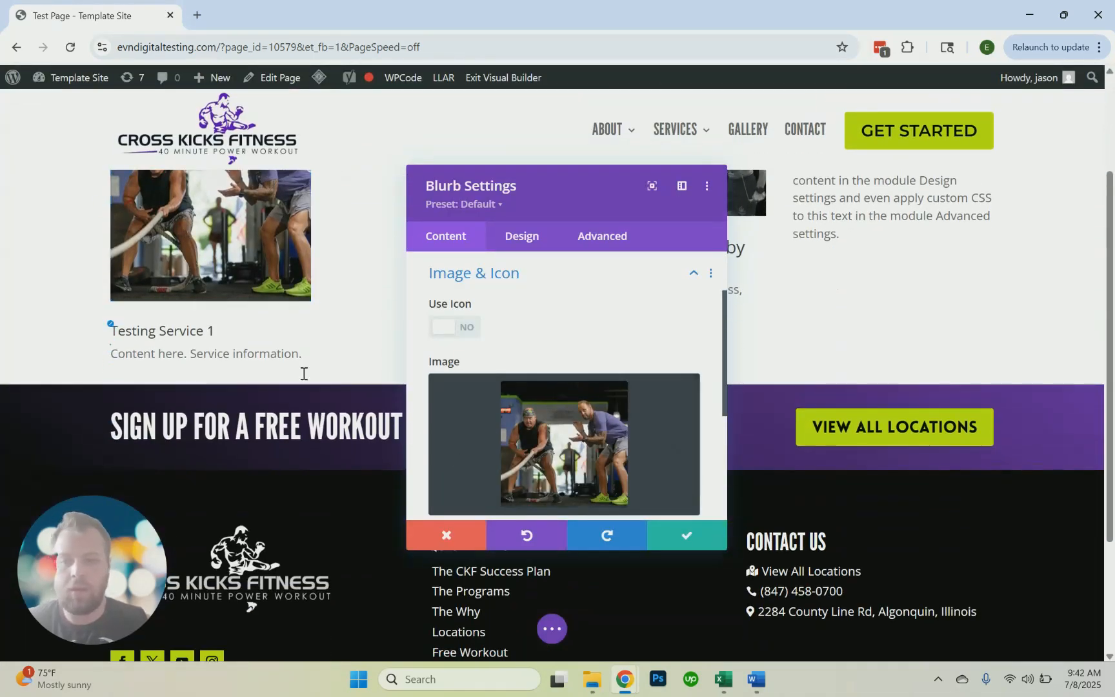
scroll(490, 448, down, 3)
click(483, 415)
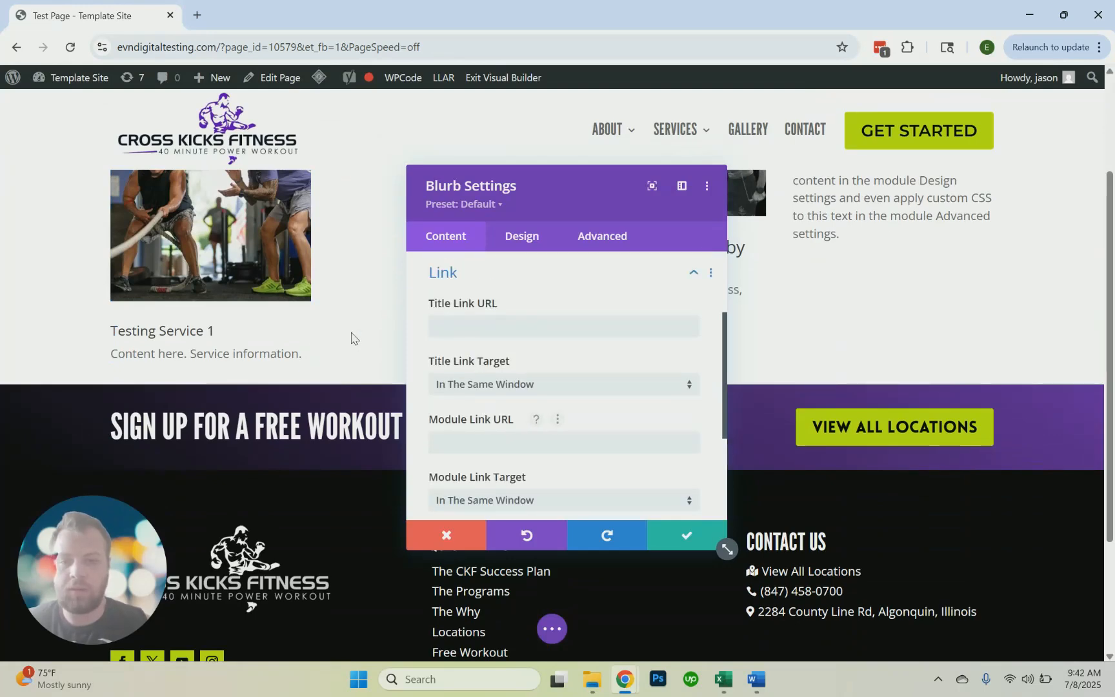
scroll(500, 425, down, 3)
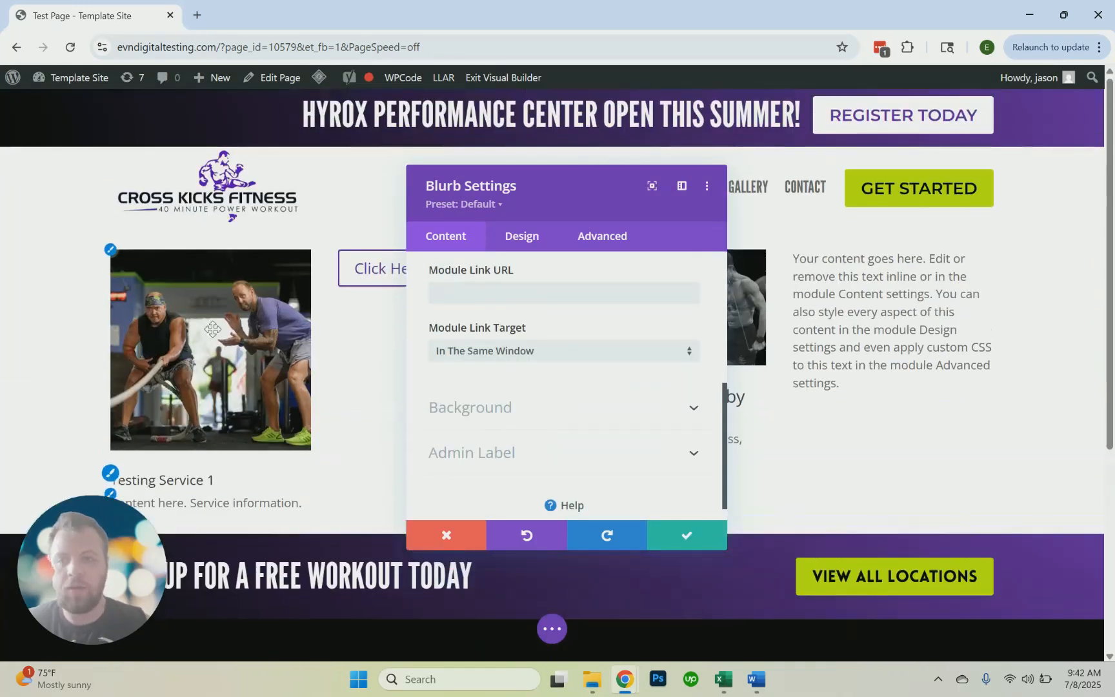
Try the Left placement for the blurb's image and set it back to Top
click(521, 236)
click(527, 303)
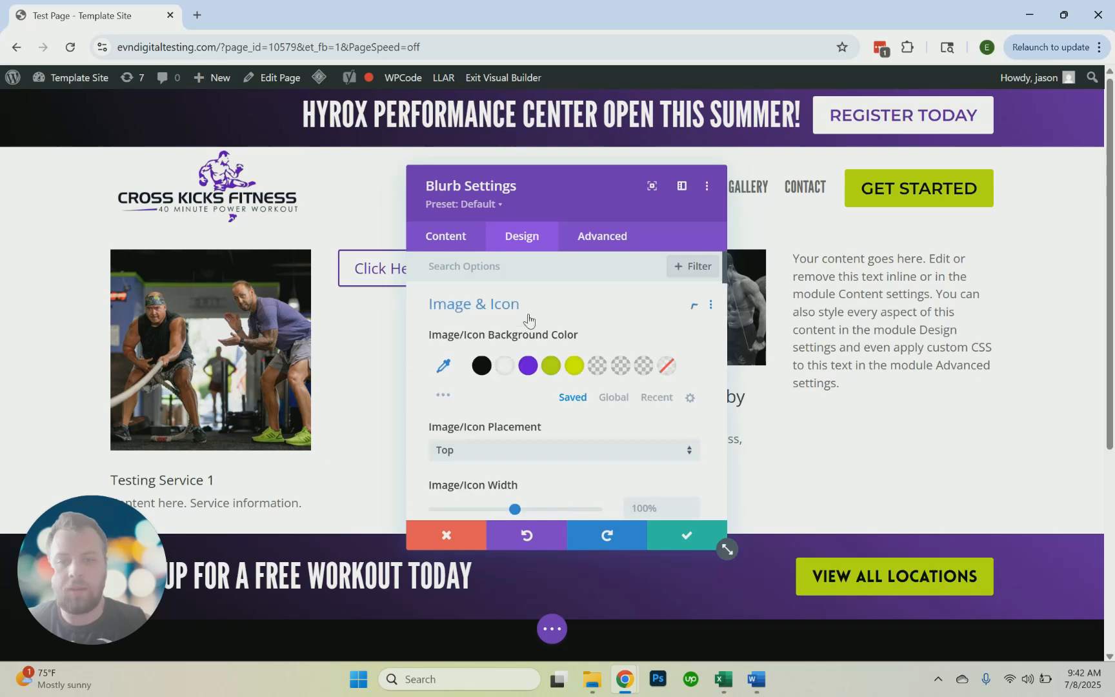
scroll(530, 346, down, 2)
click(507, 374)
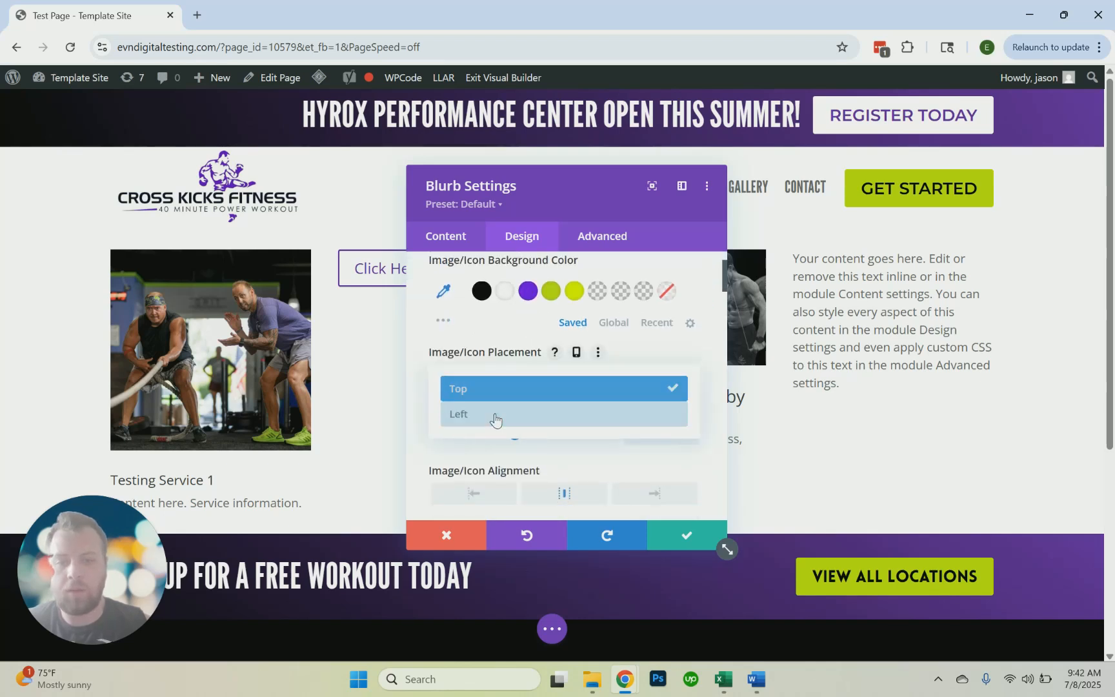
click(496, 414)
click(498, 375)
click(505, 390)
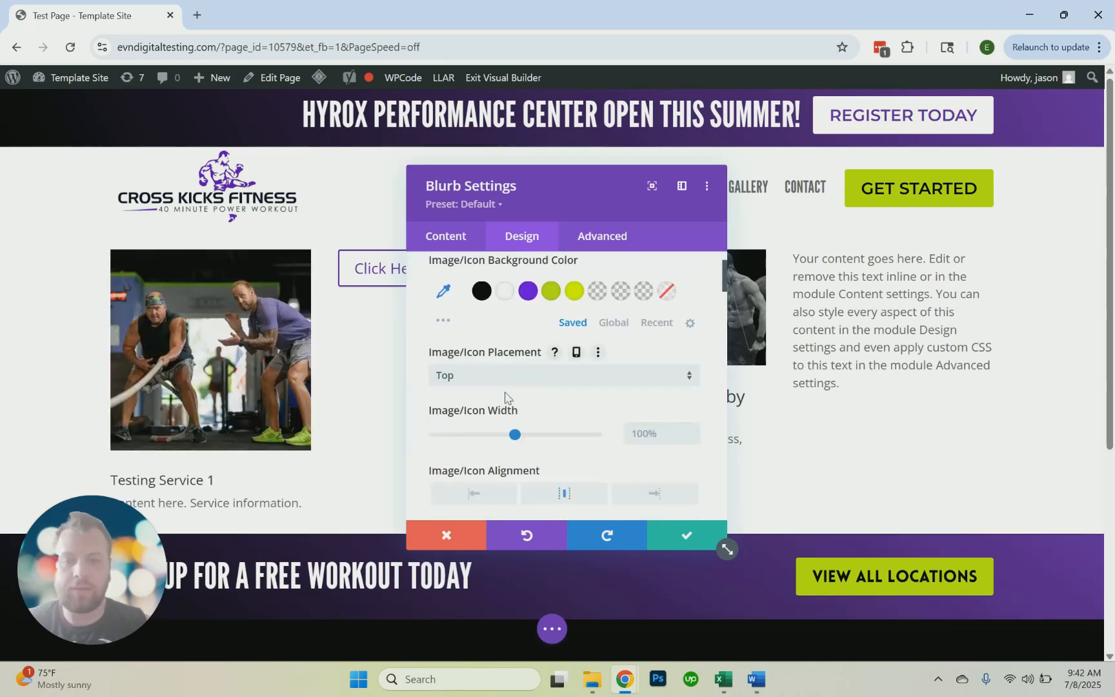
Examine the blurb image's design options for background color, width, rounded corners, borders, margin, padding and box shadow
scroll(507, 380, up, 2)
click(502, 365)
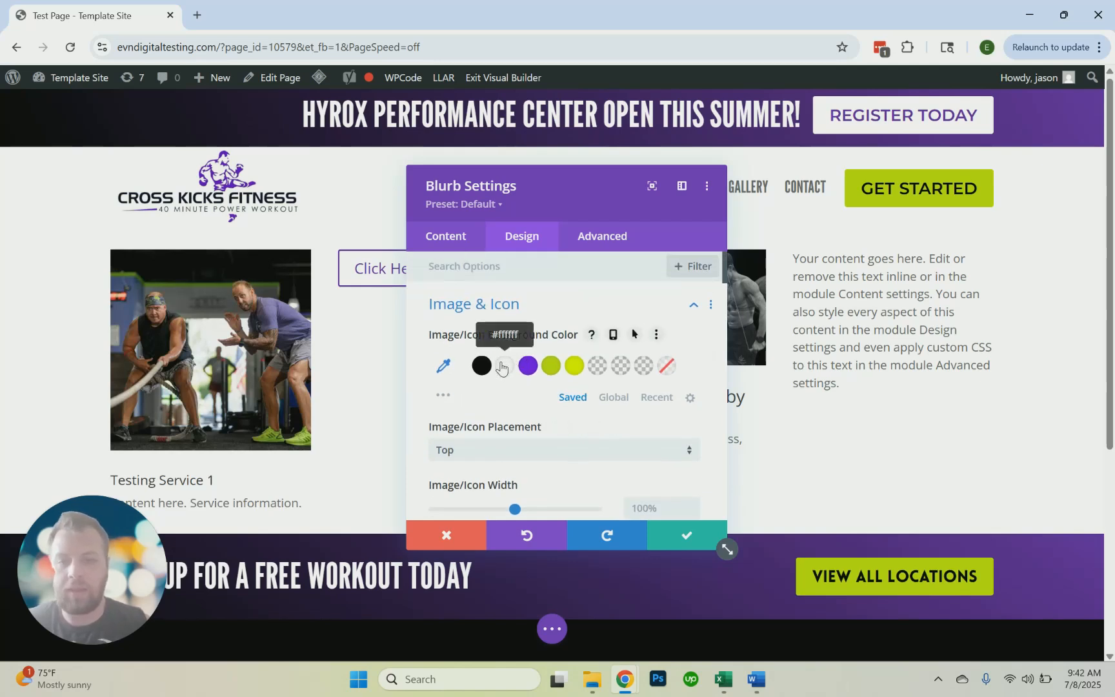
scroll(581, 351, down, 1)
scroll(602, 345, up, 1)
click(656, 334)
scroll(625, 363, down, 4)
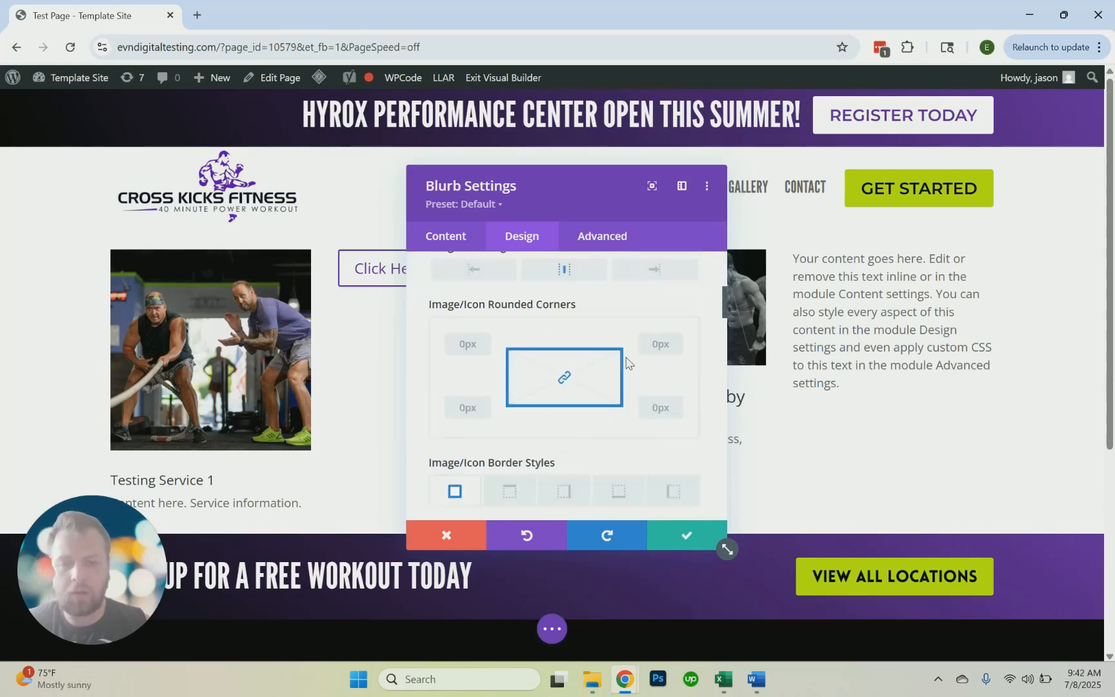
scroll(550, 344, up, 2)
mouse_move(516, 359)
mouse_down()
mouse_move(542, 359)
mouse_move(505, 360)
mouse_move(514, 360)
mouse_up()
scroll(548, 350, down, 1)
scroll(545, 356, down, 5)
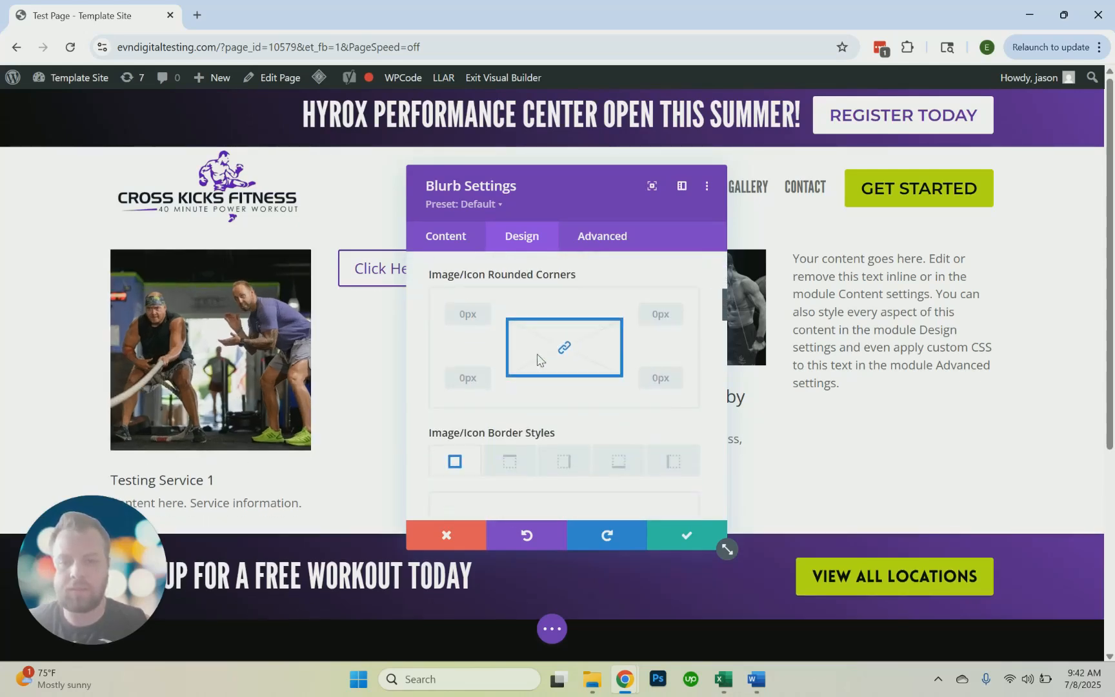
scroll(545, 361, down, 10)
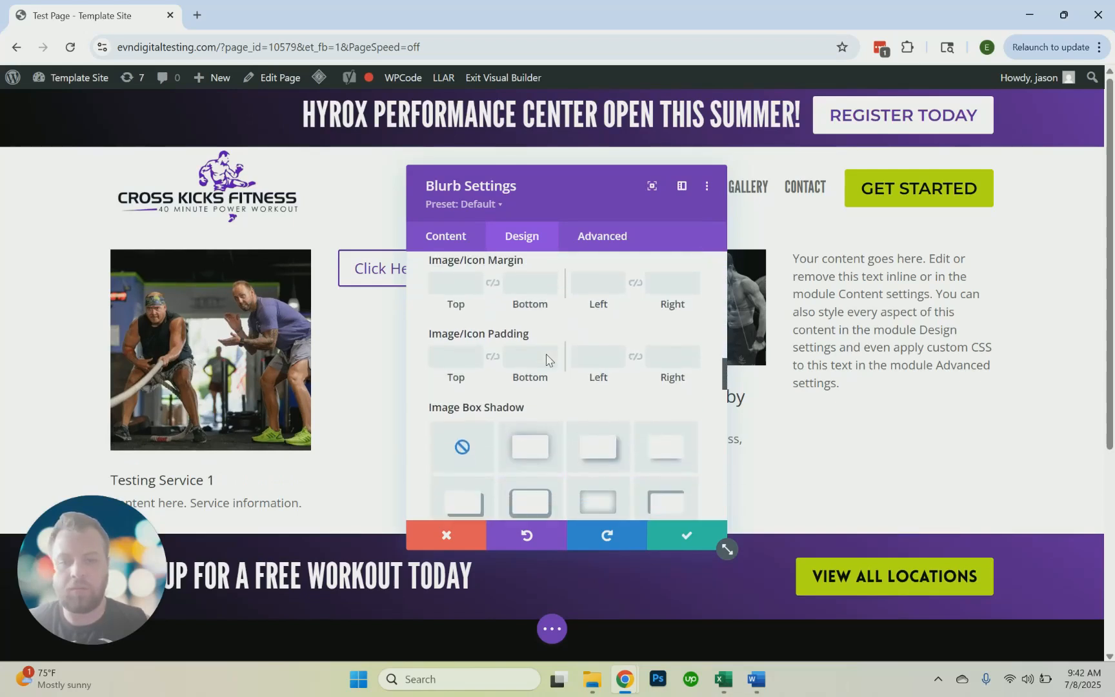
scroll(548, 357, down, 3)
scroll(510, 363, up, 1)
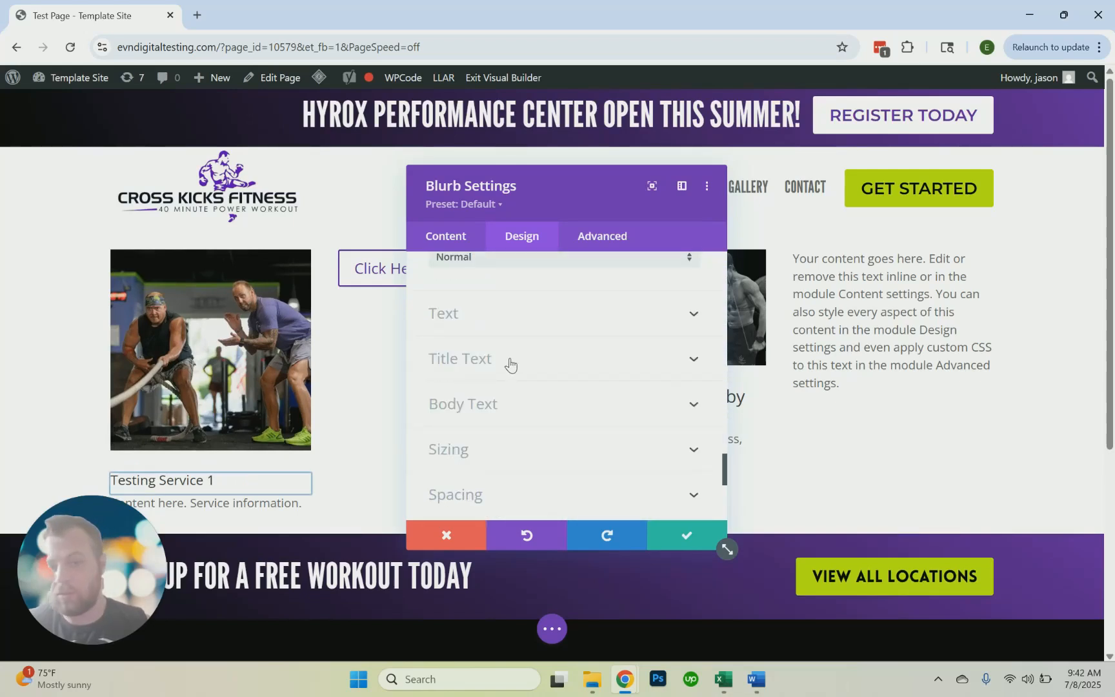
Set the blurb's title font to Headings: Open Sans
click(511, 361)
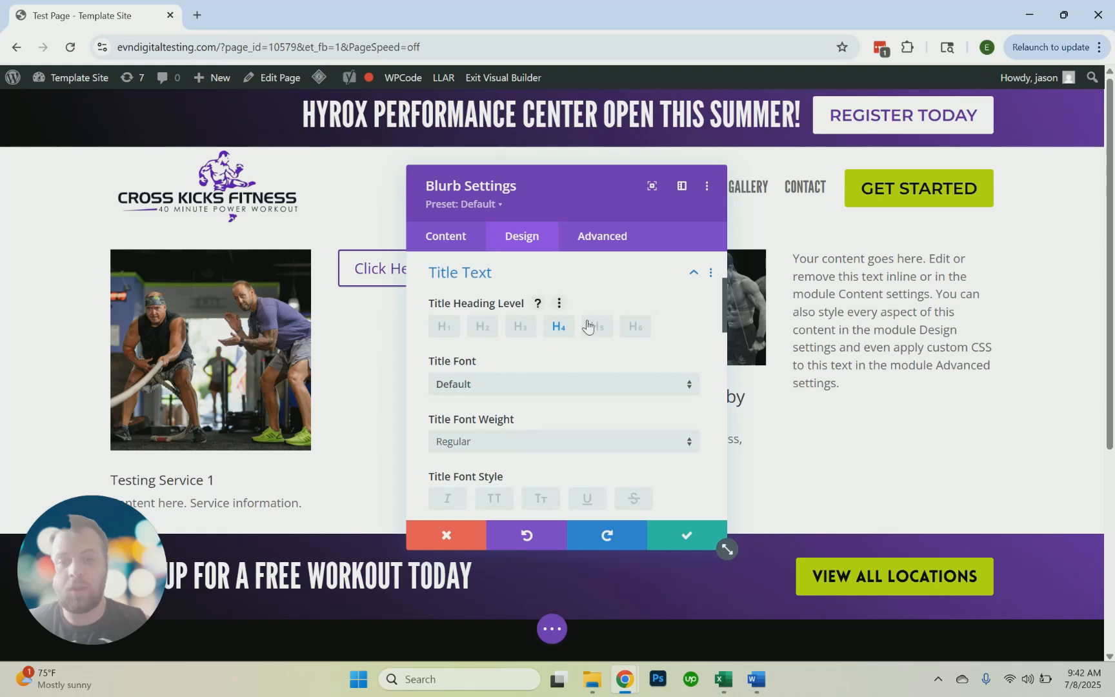
scroll(497, 391, down, 1)
scroll(497, 392, down, 1)
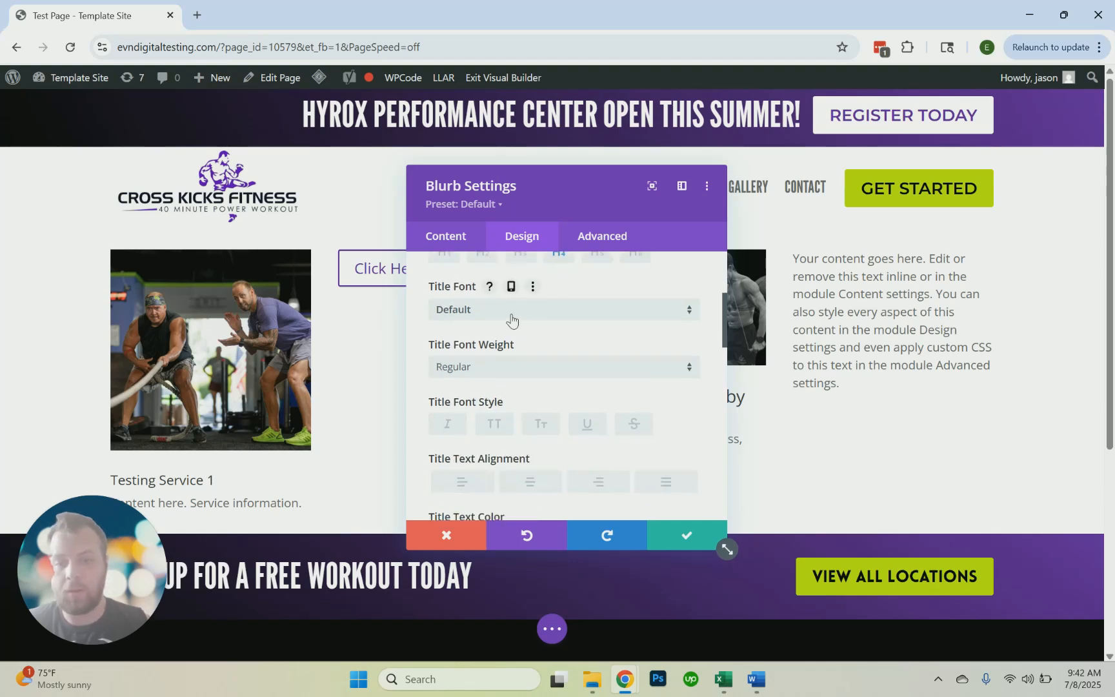
click(511, 320)
click(514, 207)
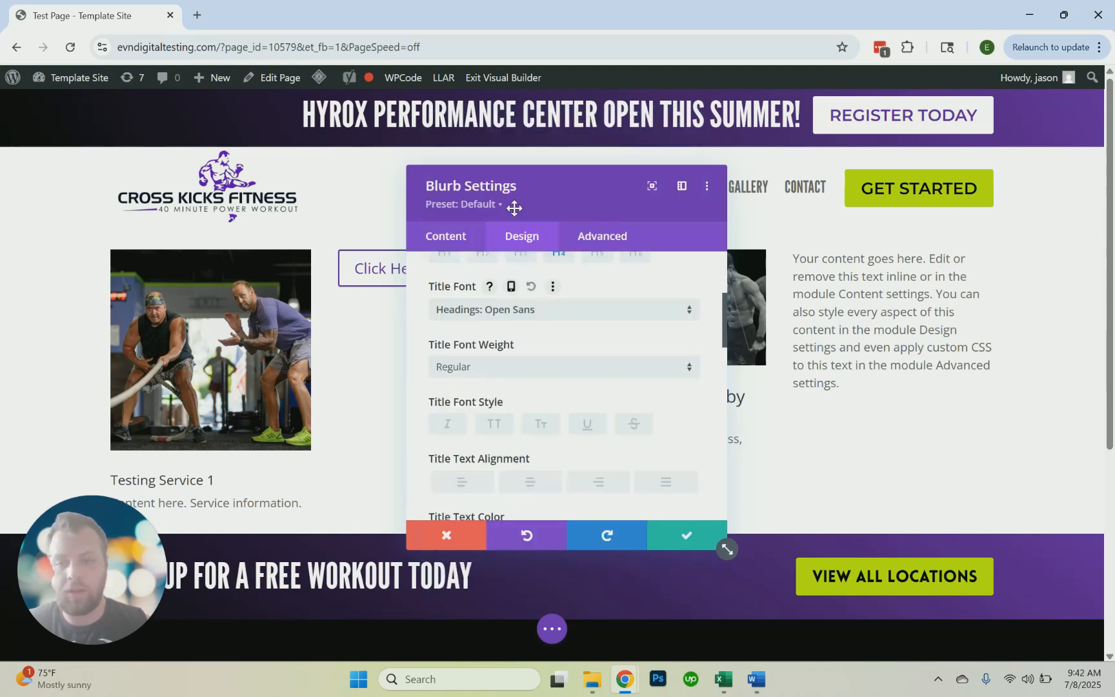
Try purple as the blurb's title text color, reset it, and discard all changes to the blurb
scroll(518, 346, down, 4)
scroll(514, 326, up, 2)
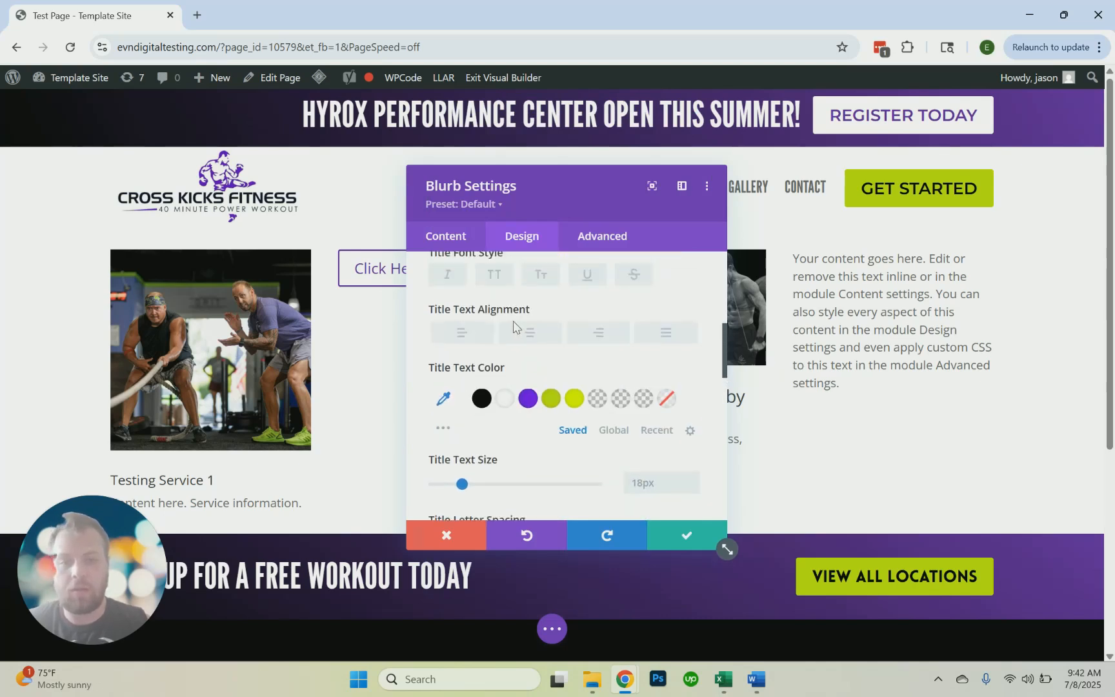
click(530, 396)
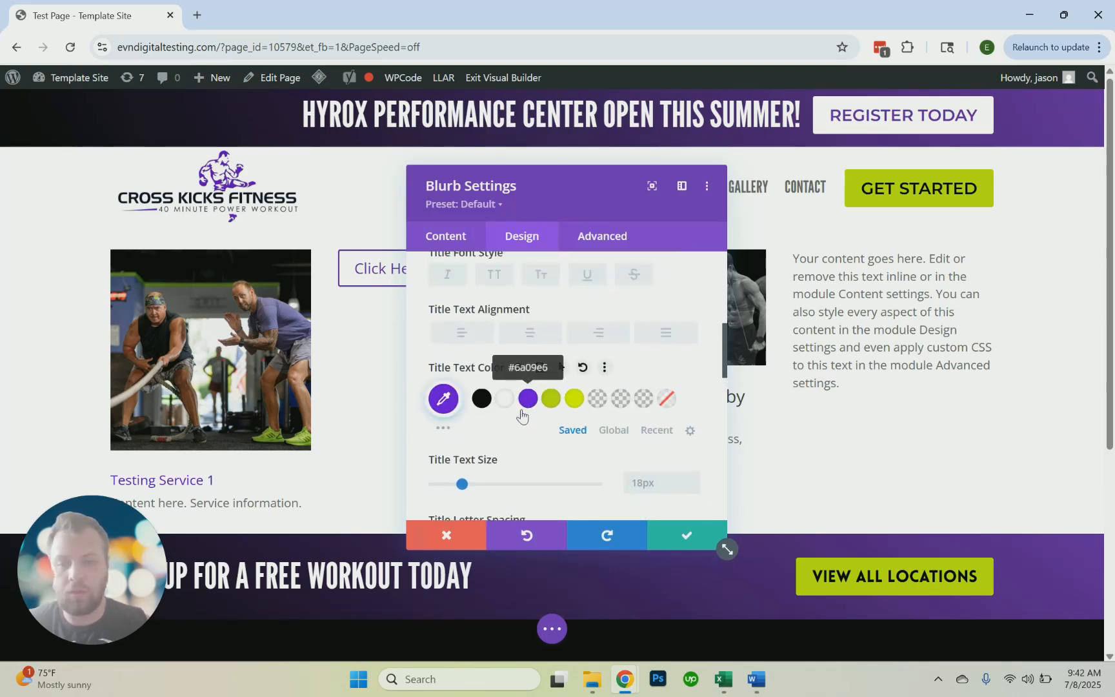
click(585, 370)
scroll(565, 387, down, 15)
scroll(563, 389, up, 12)
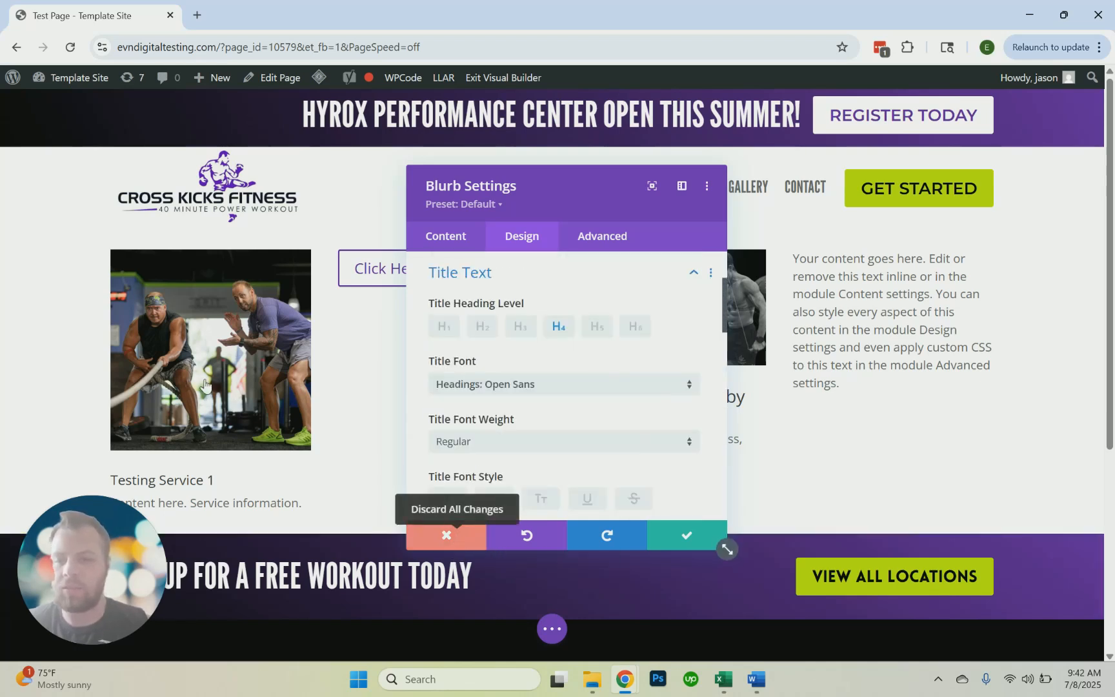
Reopen the first column's blurb settings and remove its placeholder image
mouse_move(203, 290)
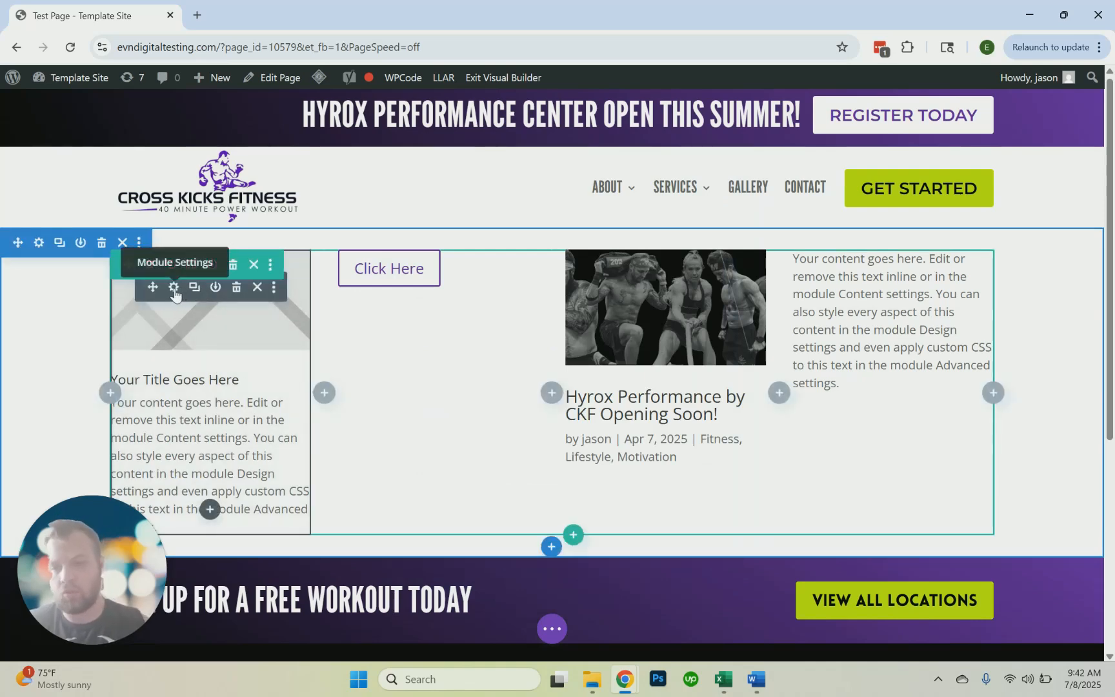
click(174, 289)
scroll(514, 372, down, 3)
scroll(514, 372, down, 3)
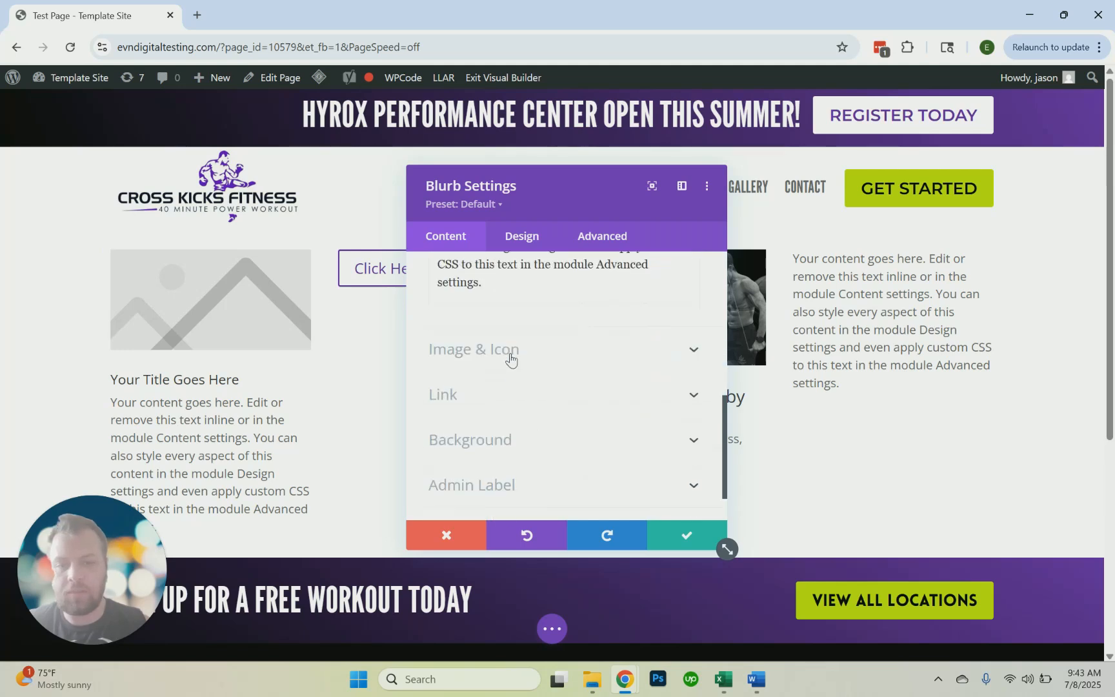
click(510, 355)
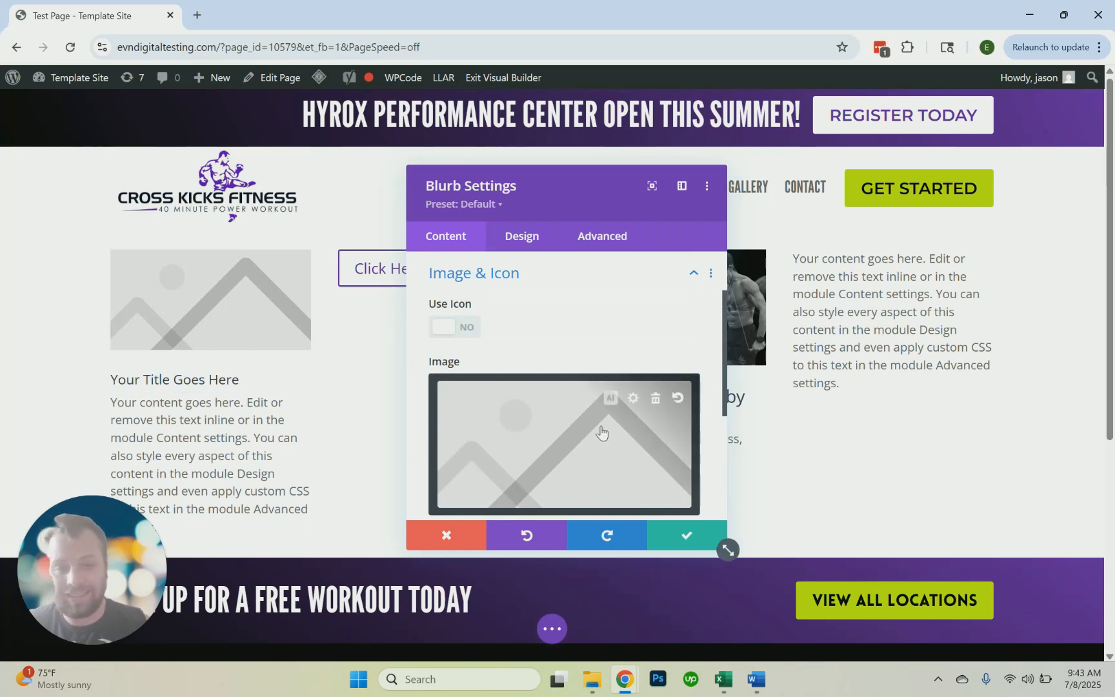
click(660, 396)
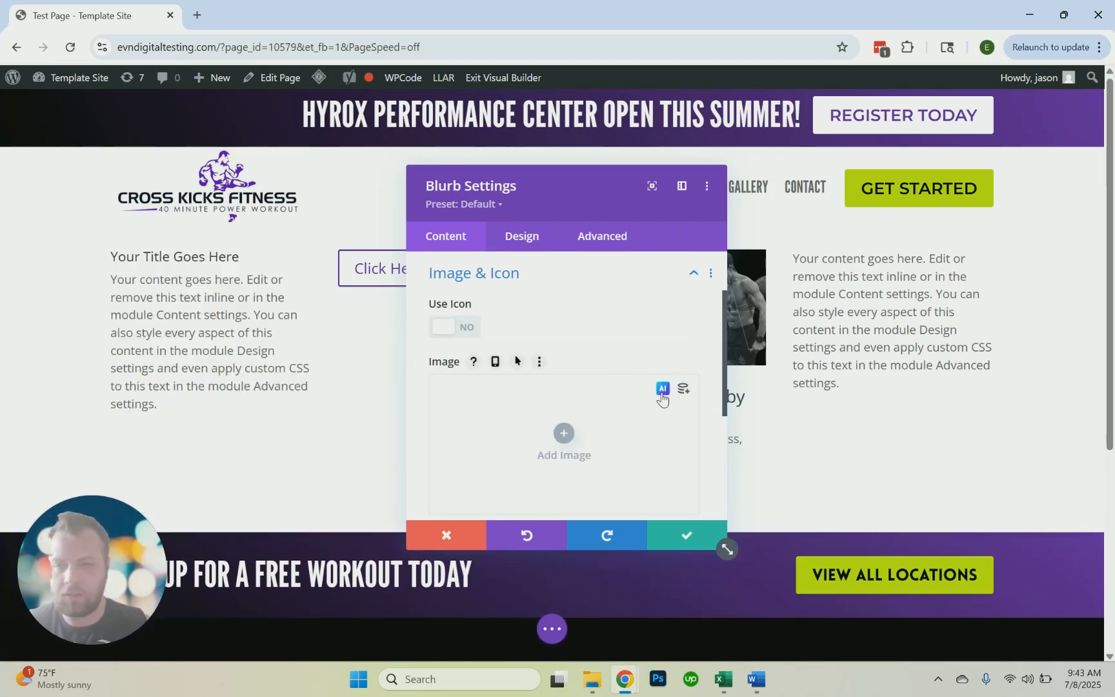
Set Full-Image-19.jpg from the media library as the blurb's background image
scroll(600, 452, down, 4)
click(529, 399)
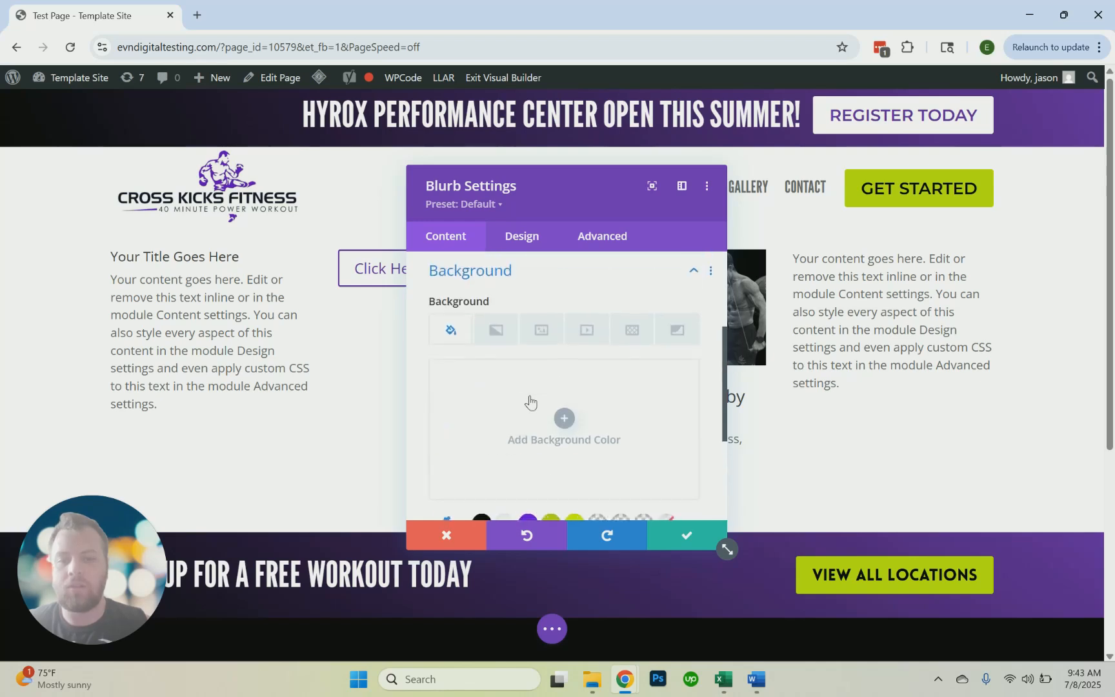
click(538, 335)
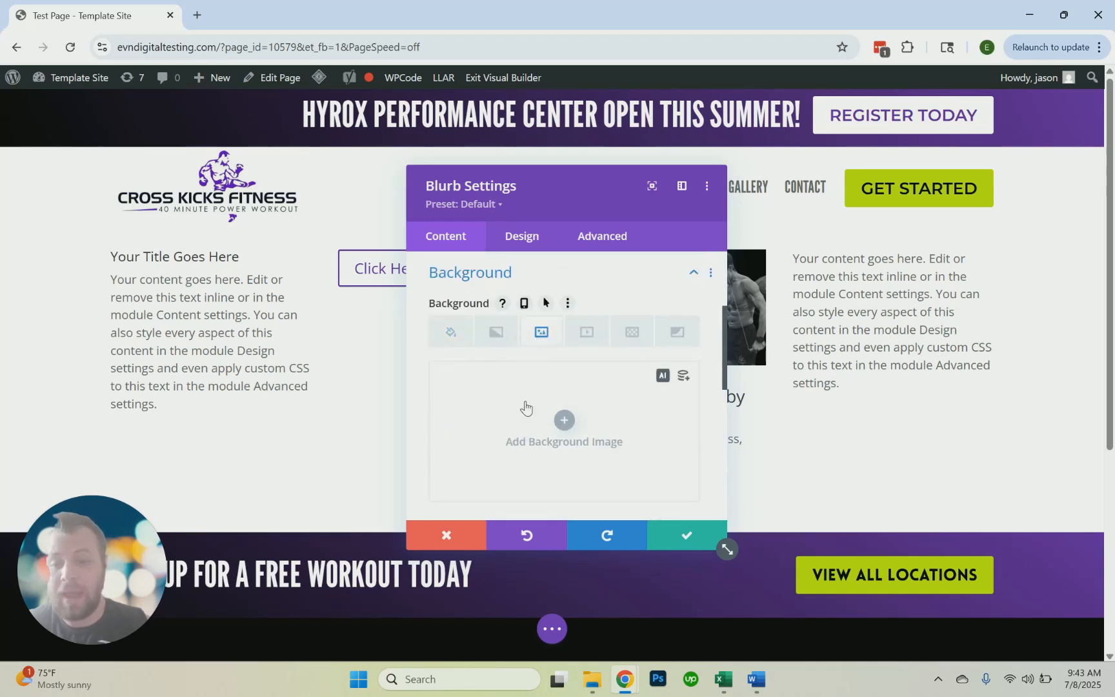
click(526, 405)
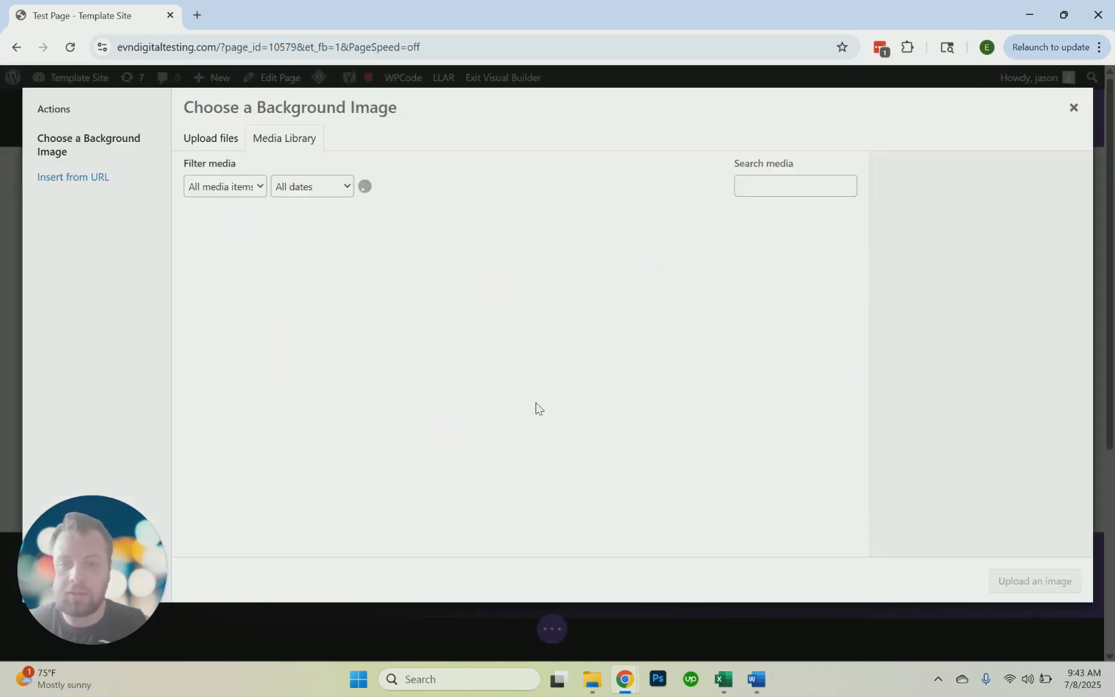
click(570, 259)
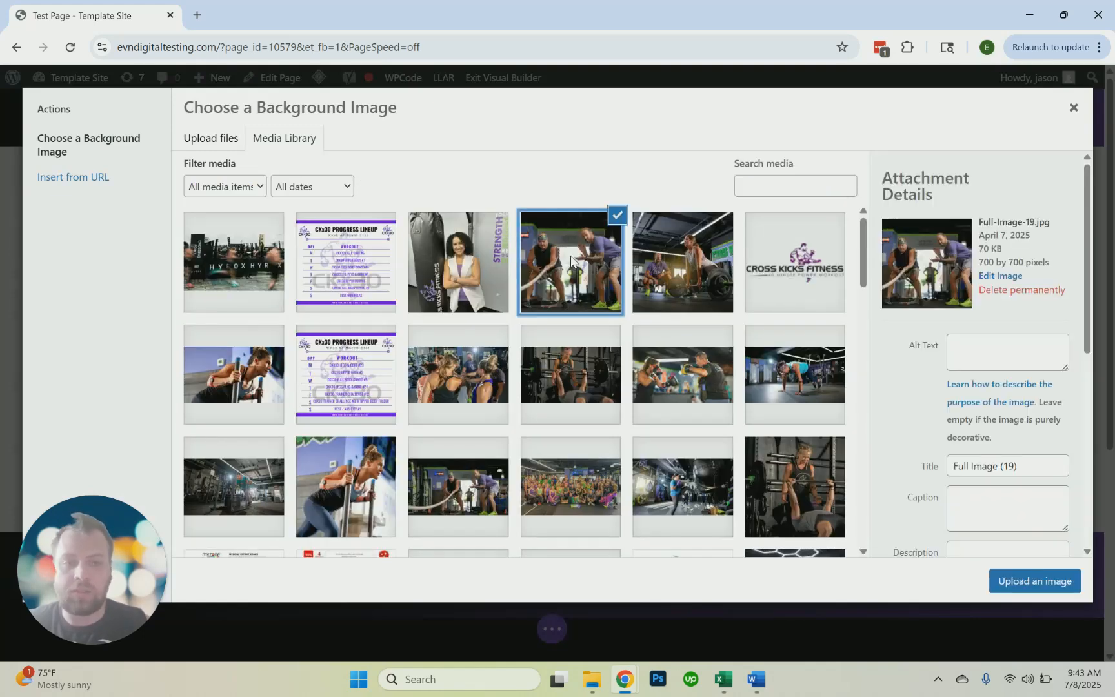
click(1026, 587)
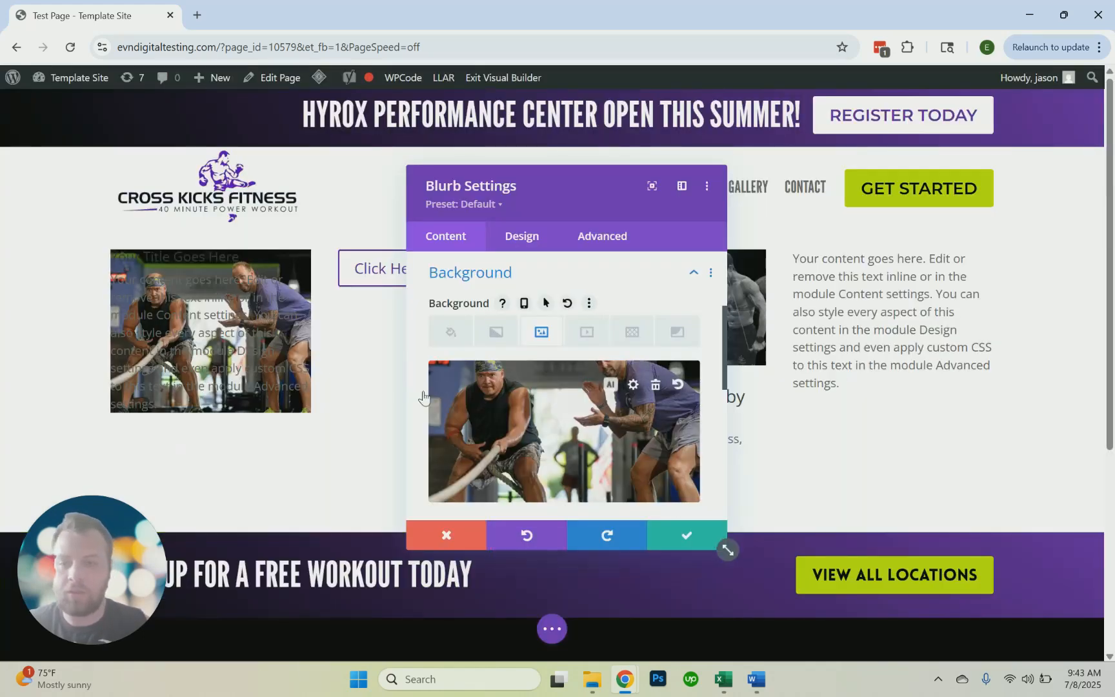
scroll(506, 393, down, 1)
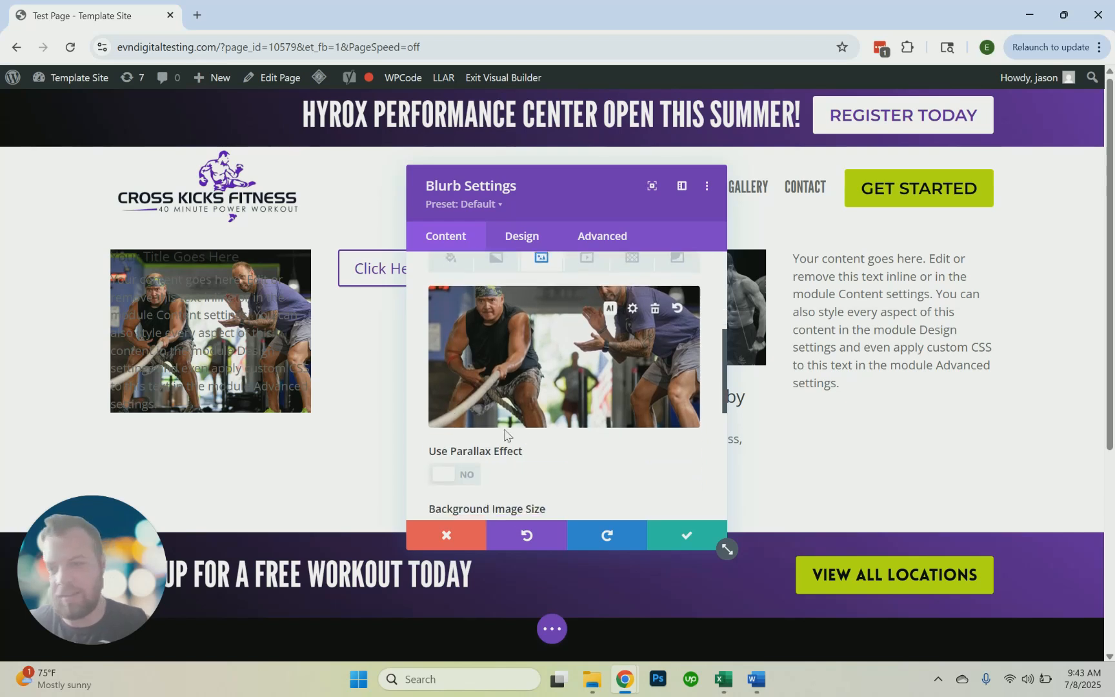
scroll(547, 441, down, 1)
scroll(542, 362, up, 1)
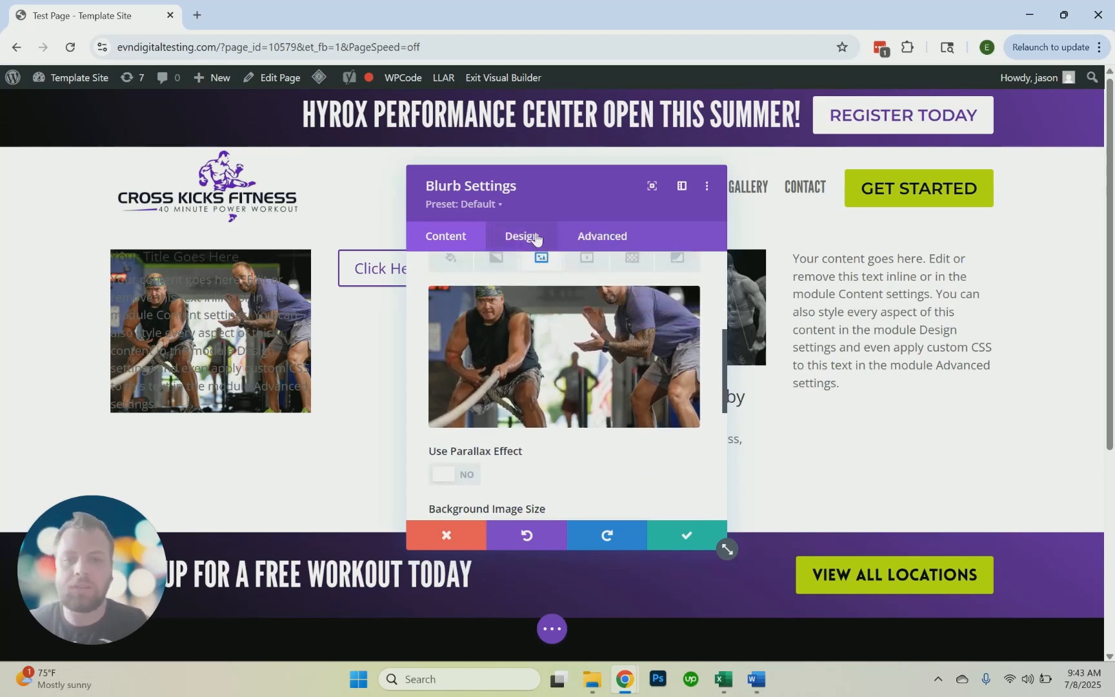
Set the blurb's top, bottom, left and right padding to 20px, with opposite sides linked
click(530, 238)
scroll(530, 386, down, 1)
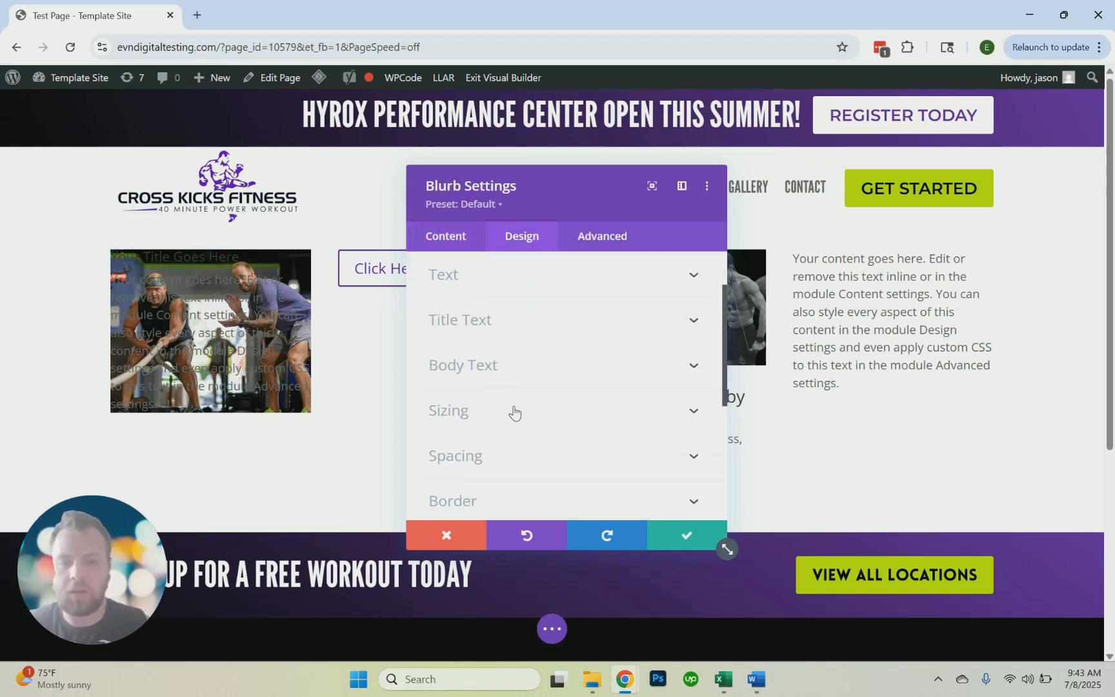
click(515, 453)
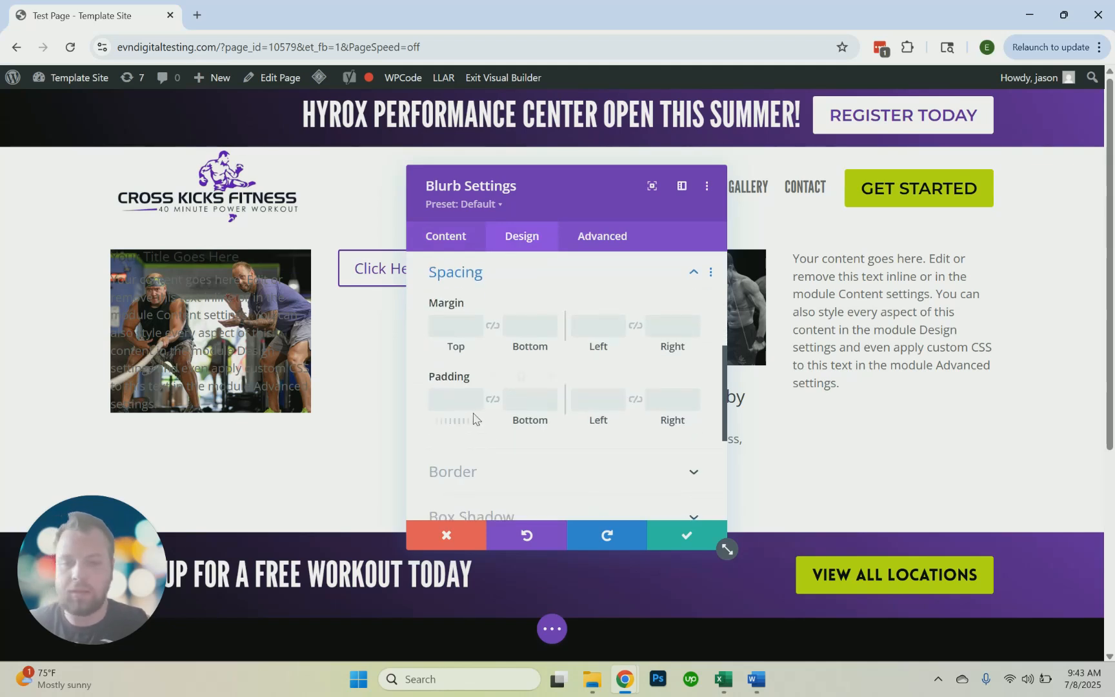
click(454, 406)
text(10px)
click(492, 400)
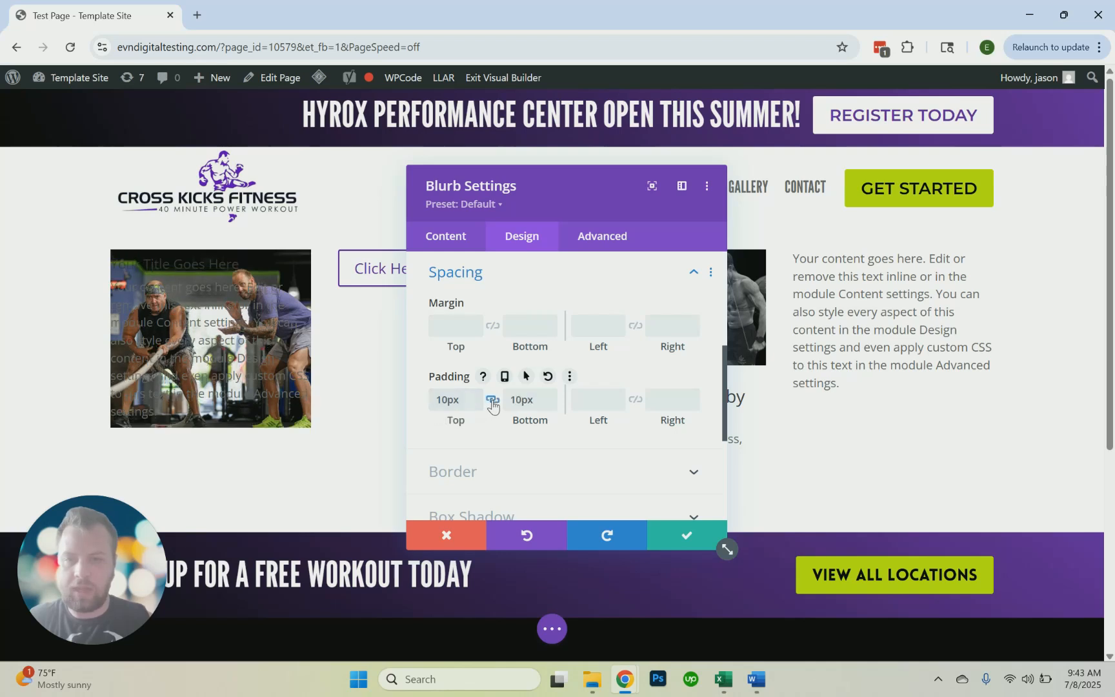
click(593, 410)
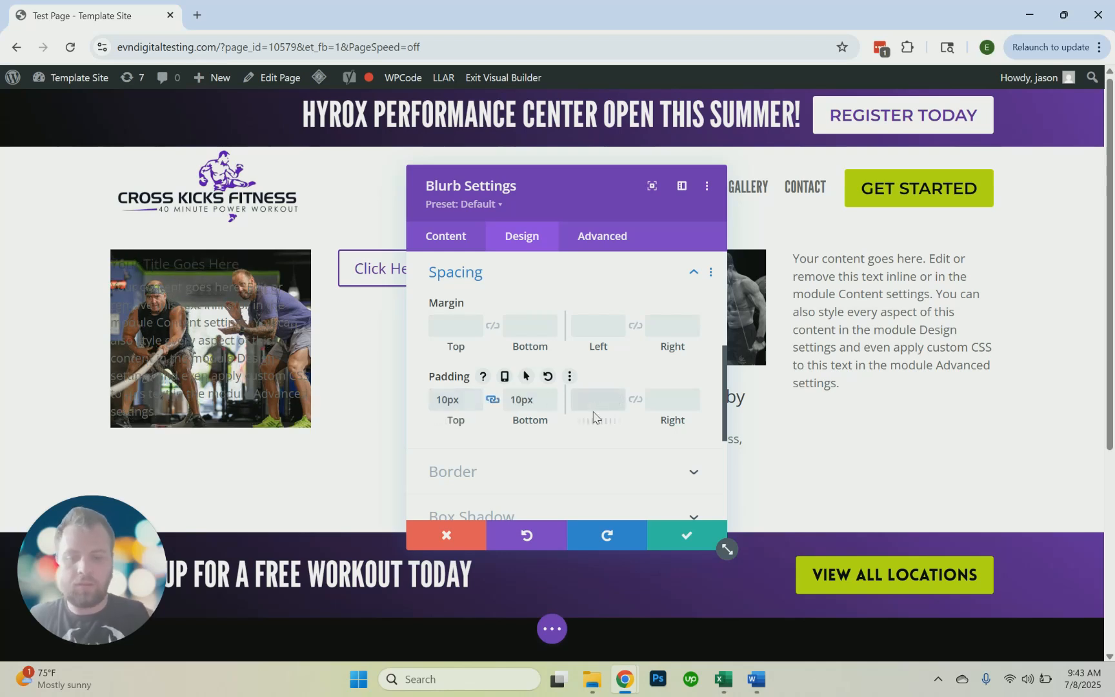
text(10px)
click(635, 399)
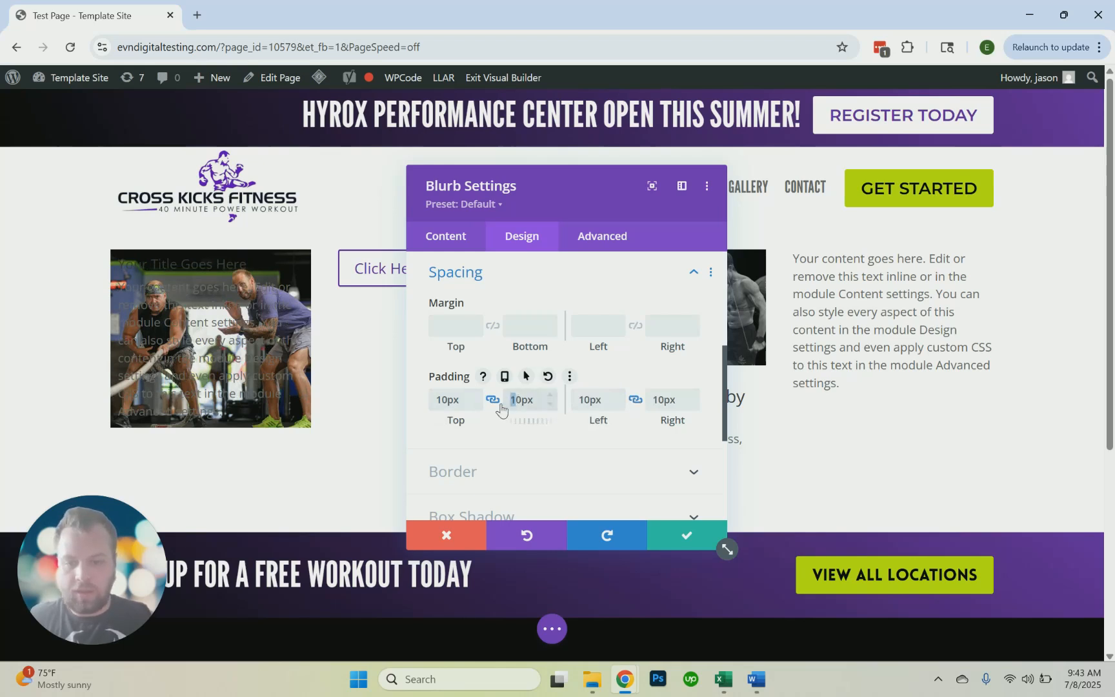
text(2)
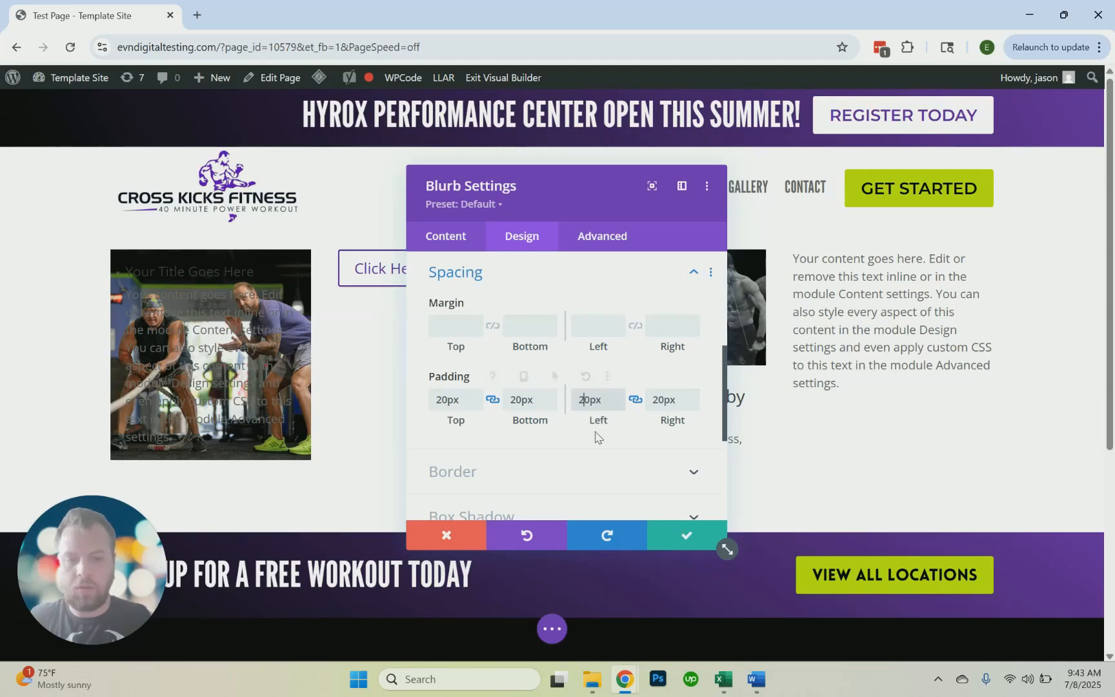
Make the blurb's title text white (#ffffff) and uppercase
scroll(582, 417, up, 2)
scroll(567, 406, up, 2)
click(550, 391)
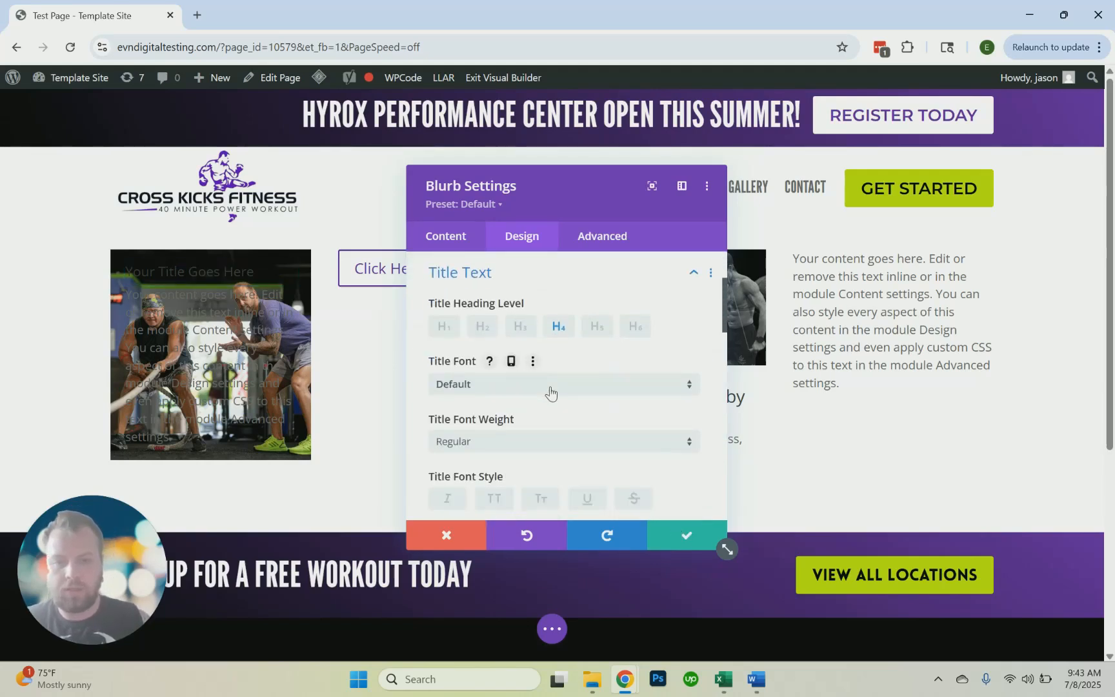
scroll(525, 391, down, 4)
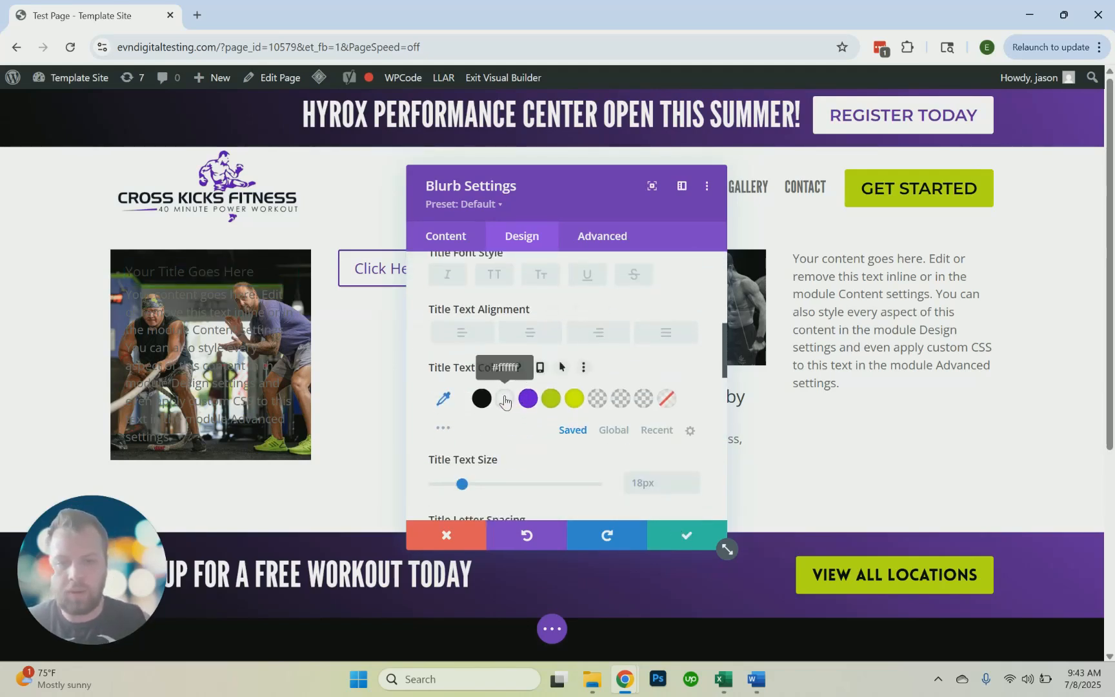
click(505, 400)
scroll(535, 371, up, 3)
scroll(534, 371, down, 2)
scroll(534, 371, down, 1)
click(493, 279)
Set the blurb's general text color to Light
scroll(547, 371, up, 4)
click(523, 401)
click(515, 351)
scroll(508, 381, down, 2)
scroll(511, 381, down, 3)
scroll(513, 381, up, 3)
scroll(517, 387, down, 1)
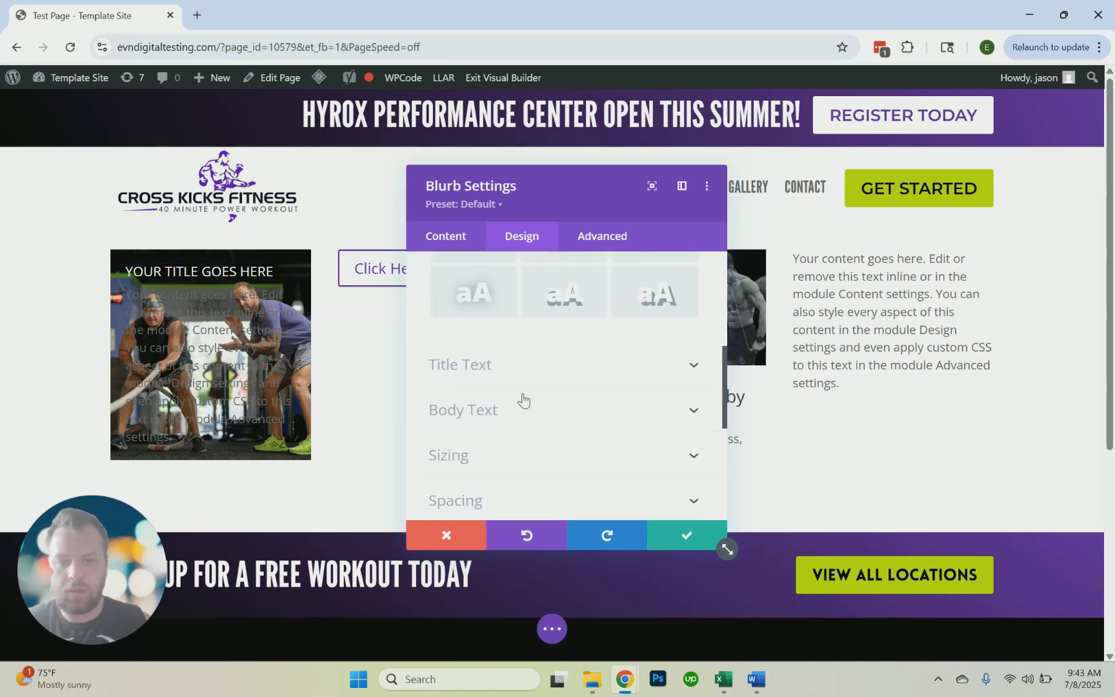
scroll(523, 397, up, 3)
click(522, 390)
click(507, 400)
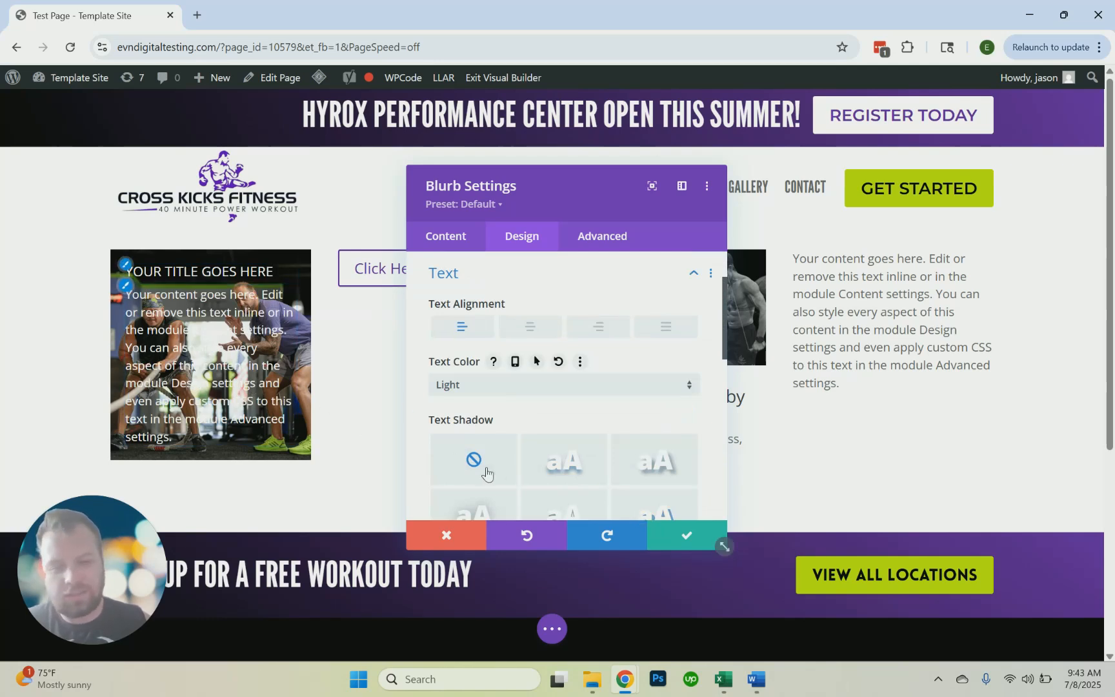
Give the blurb a black (#000000) background color behind its image
scroll(561, 459, down, 1)
scroll(562, 458, down, 4)
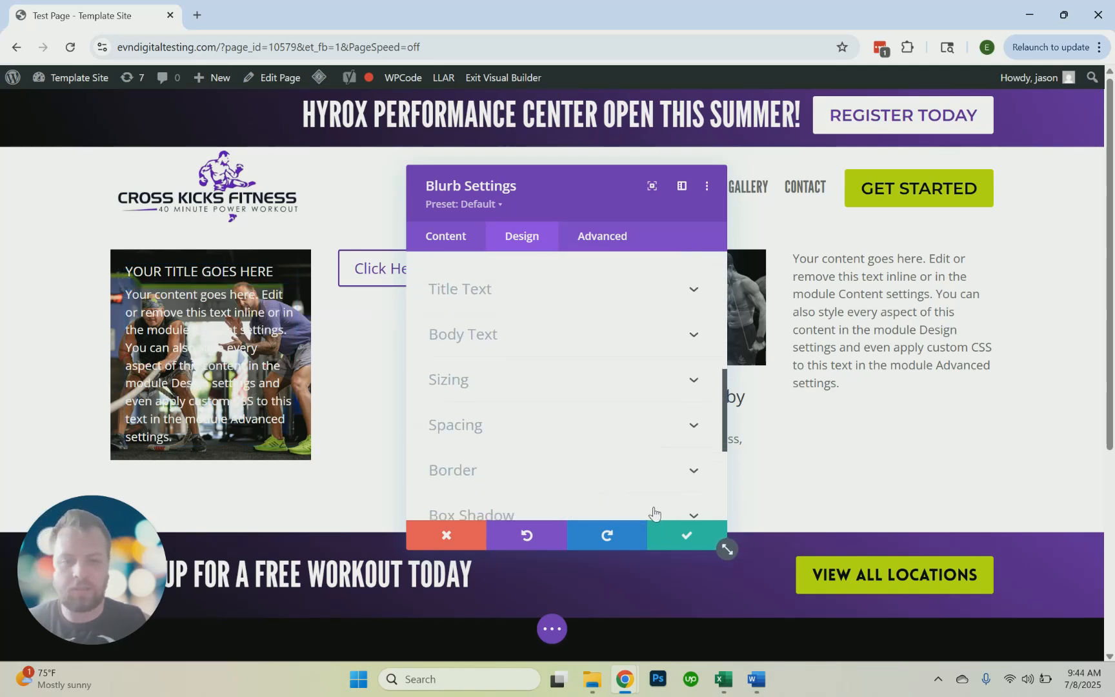
scroll(550, 396, up, 4)
scroll(503, 347, down, 1)
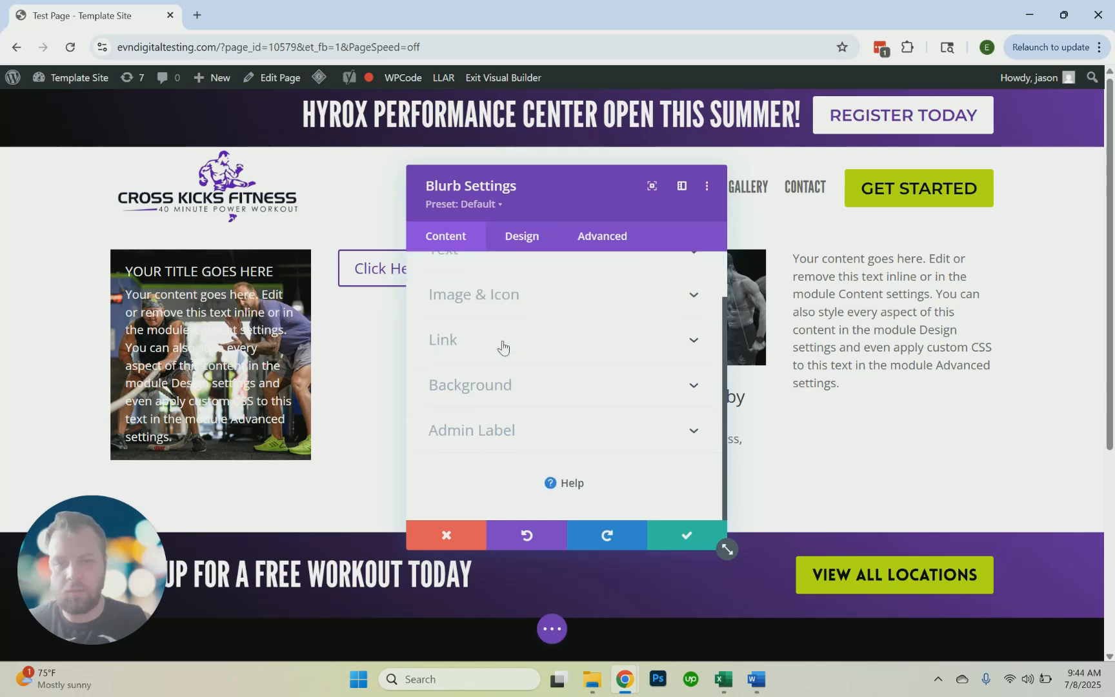
click(506, 386)
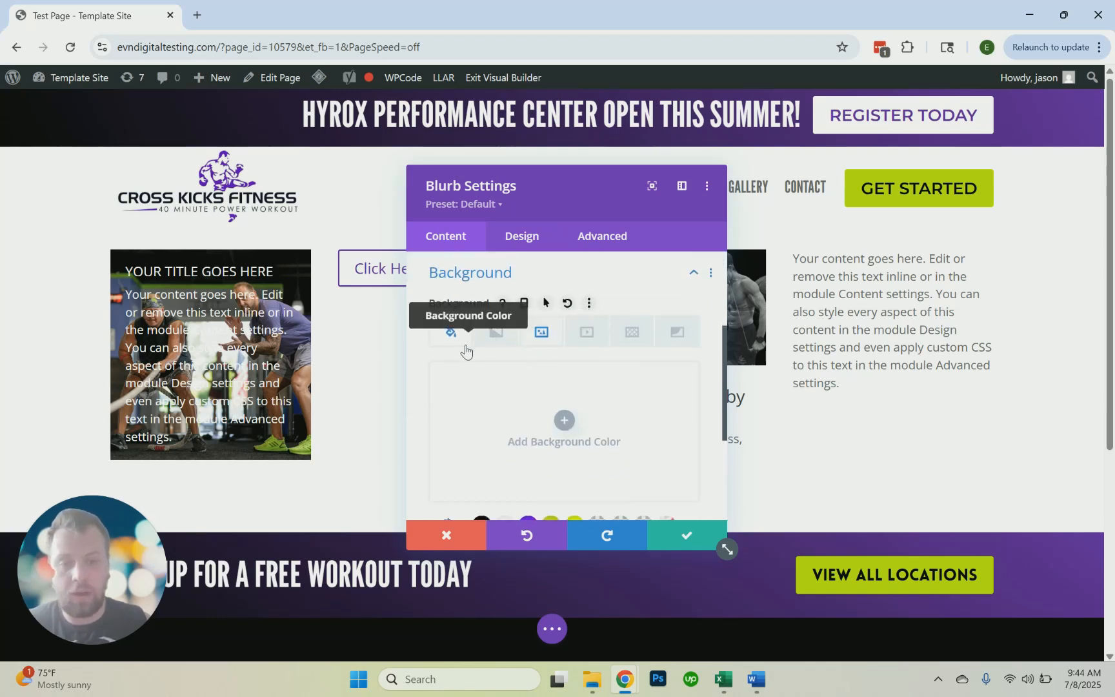
scroll(463, 351, down, 3)
click(482, 376)
scroll(482, 378, up, 3)
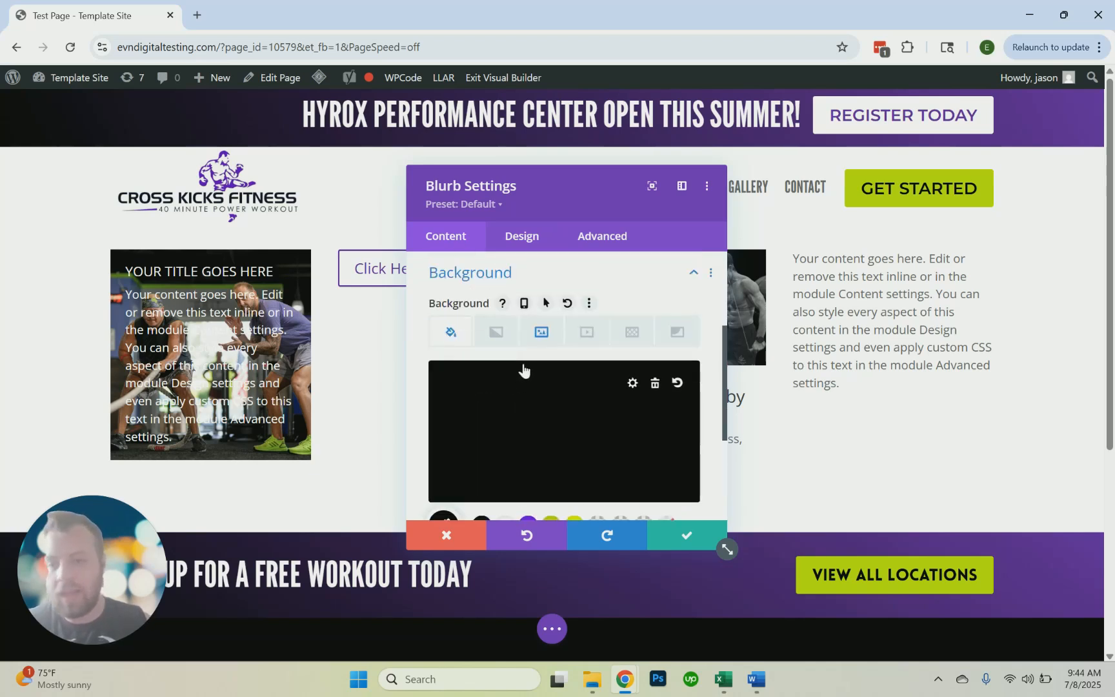
Set the blurb's background image blend mode to Overlay
click(542, 332)
scroll(545, 351, down, 5)
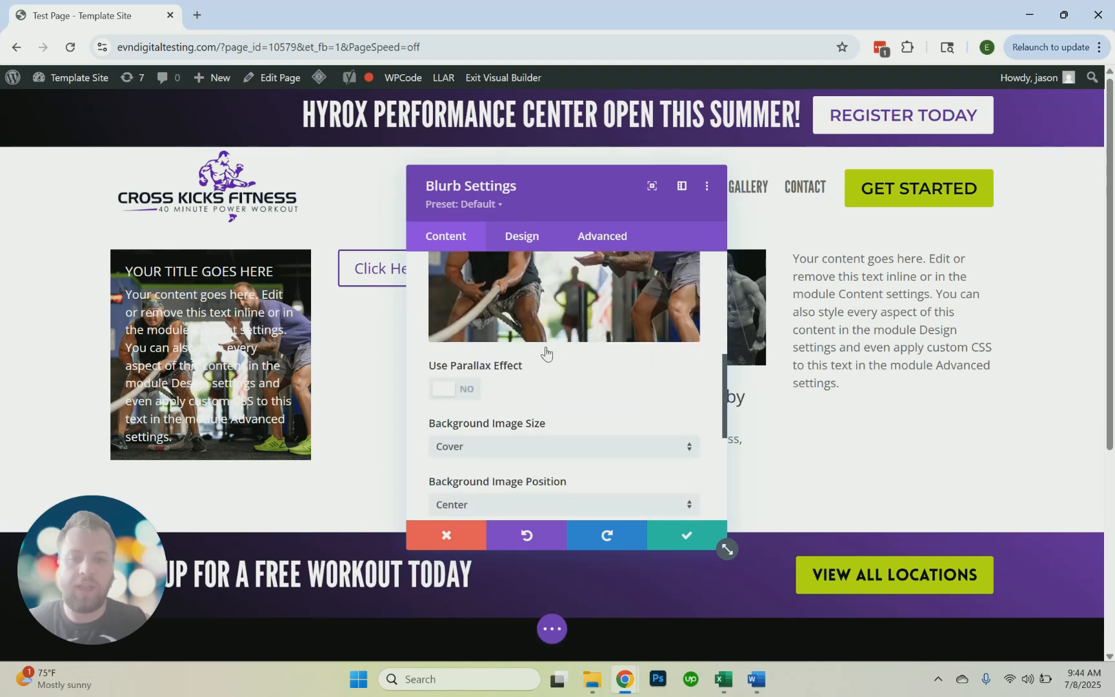
scroll(559, 373, down, 3)
scroll(559, 374, up, 3)
scroll(539, 425, down, 1)
scroll(517, 445, down, 1)
click(495, 449)
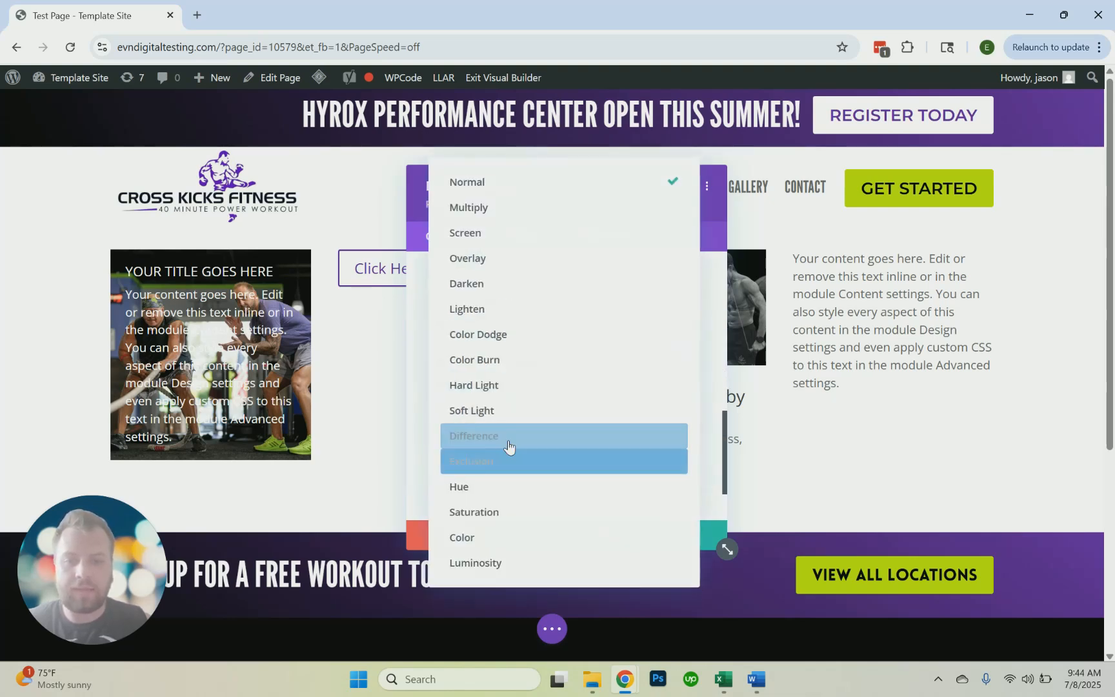
click(495, 258)
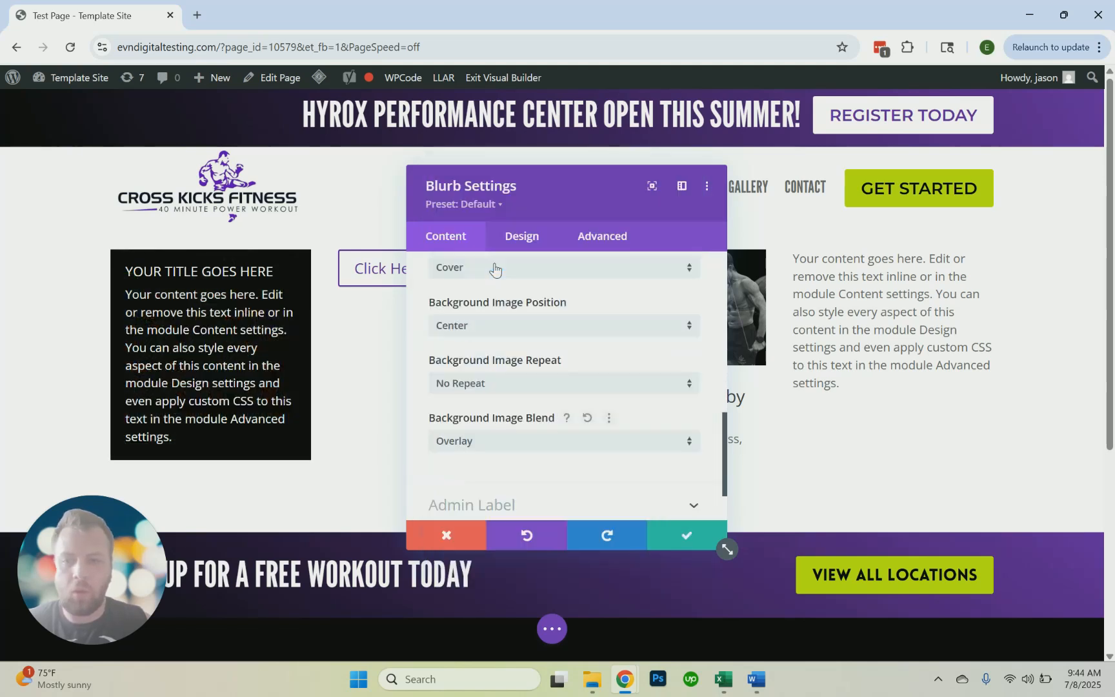
Lower the black background color's opacity to about half and save the blurb's settings
scroll(502, 306, up, 5)
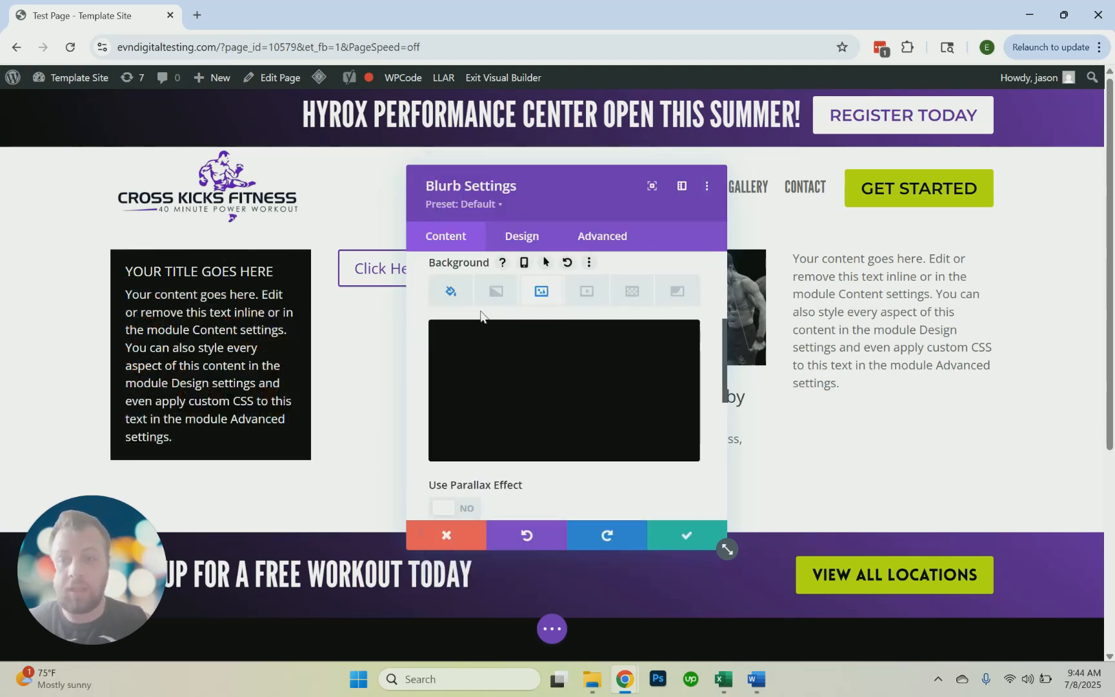
click(451, 291)
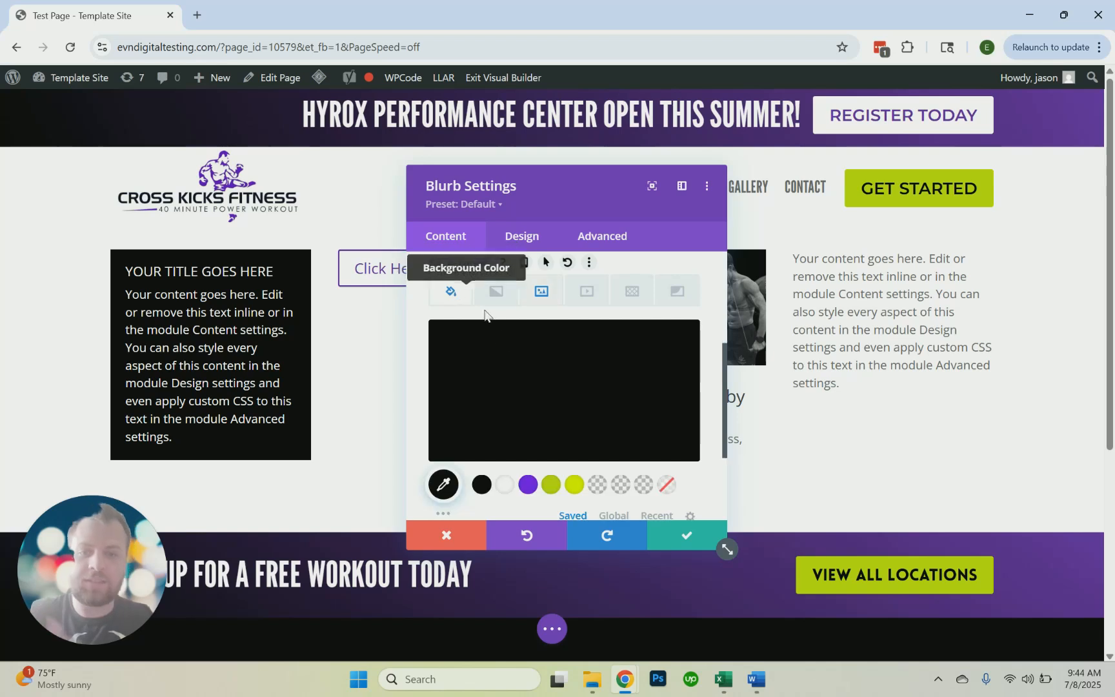
click(549, 378)
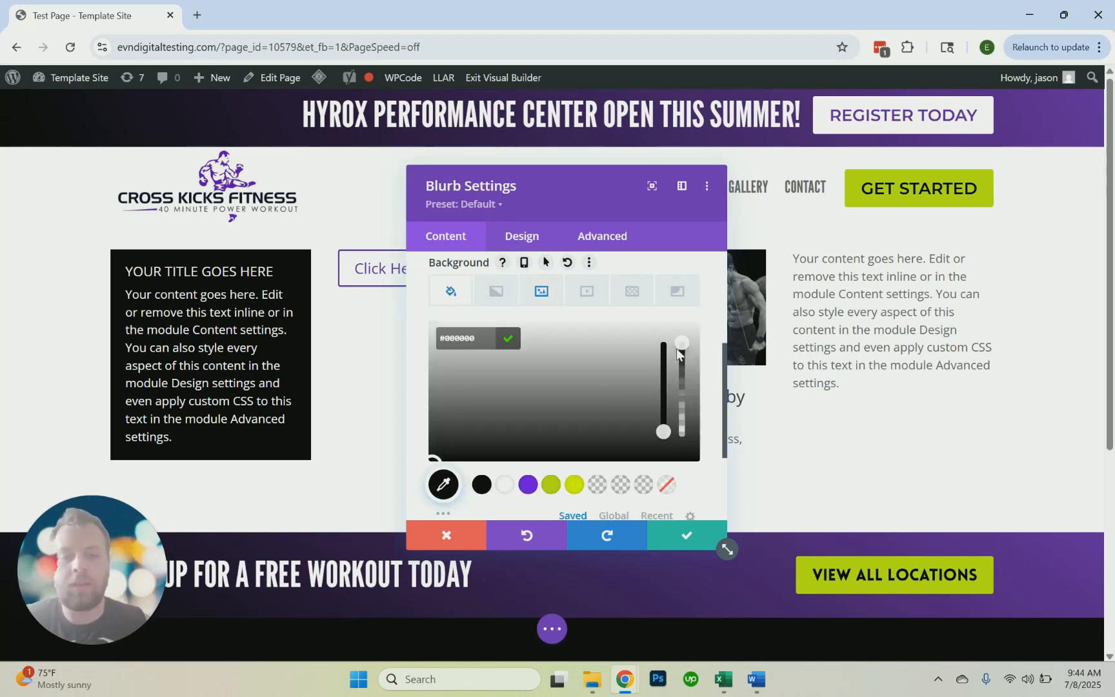
drag(680, 342, 683, 393)
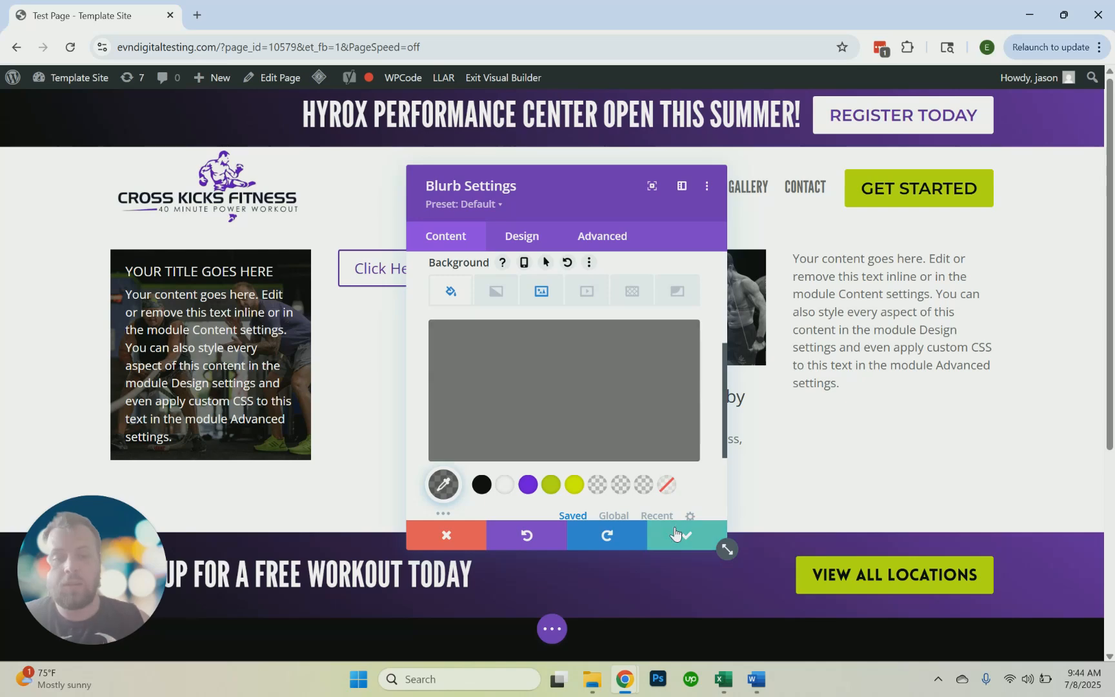
click(677, 536)
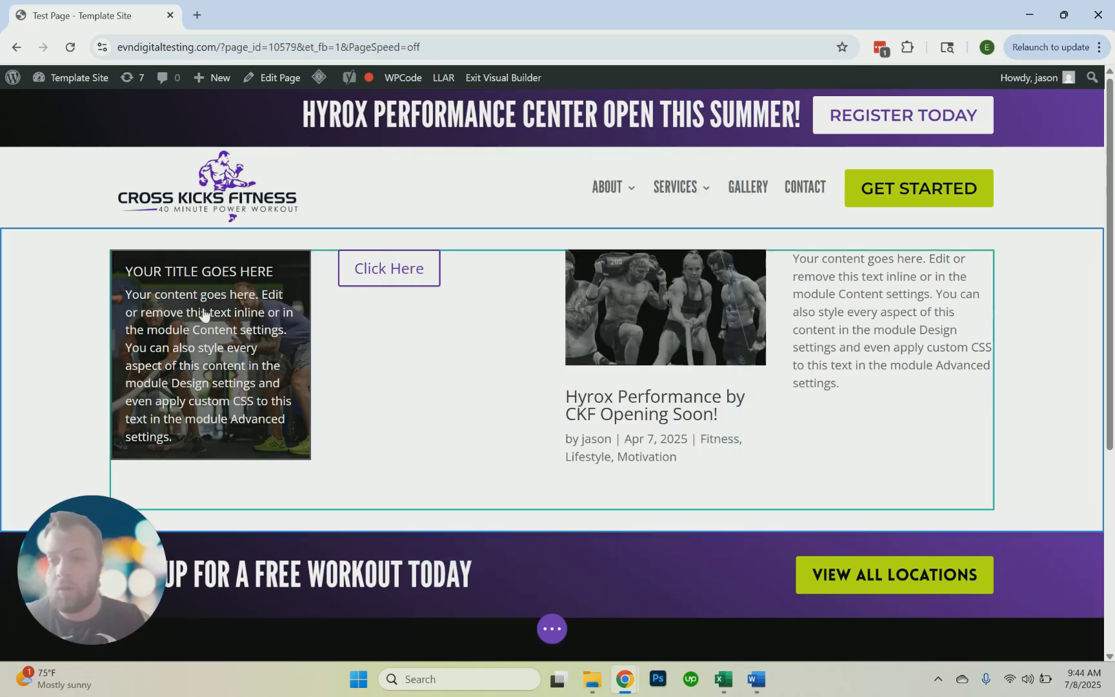
Reopen the finished blurb's settings, look over its content options, and close them
click(174, 288)
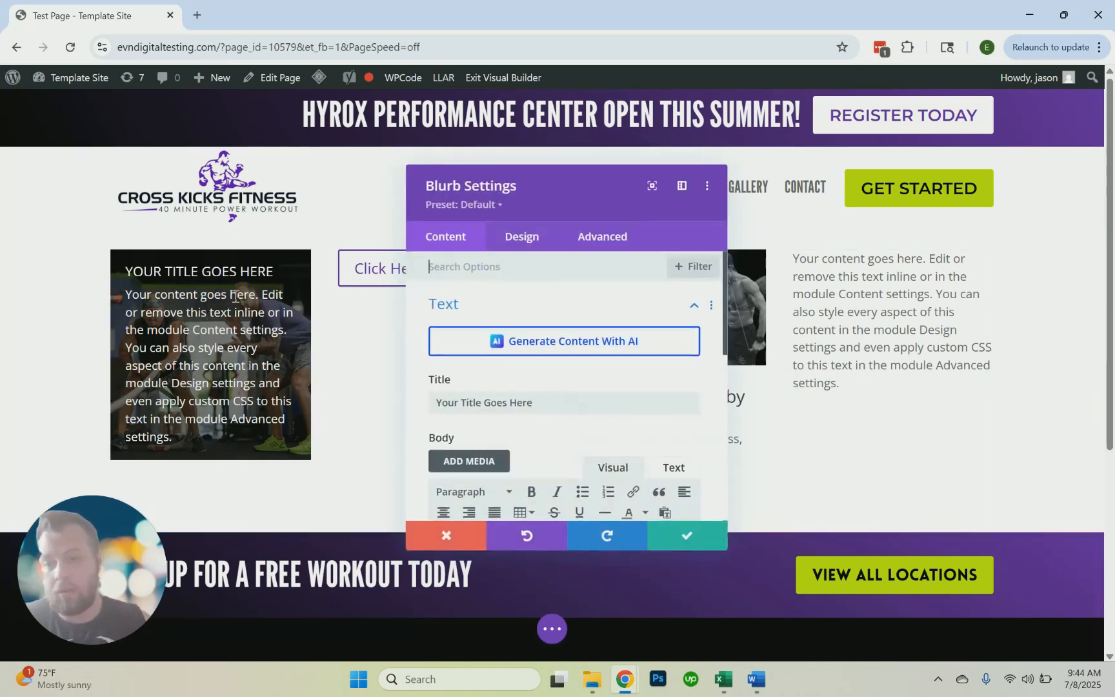
click(208, 328)
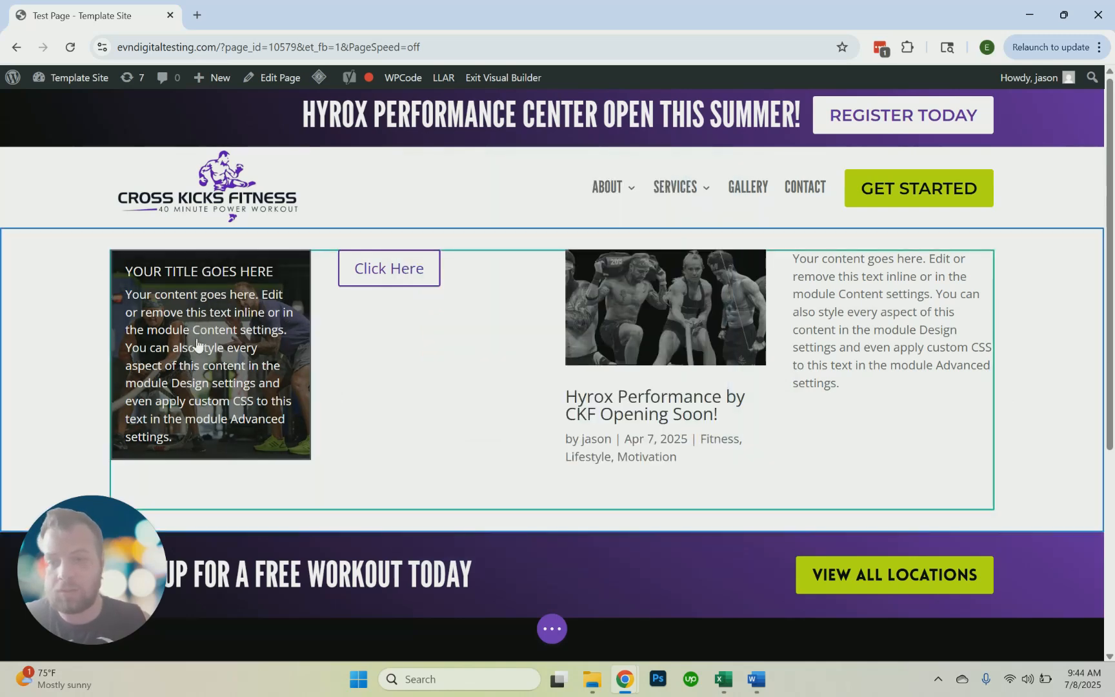
click(173, 288)
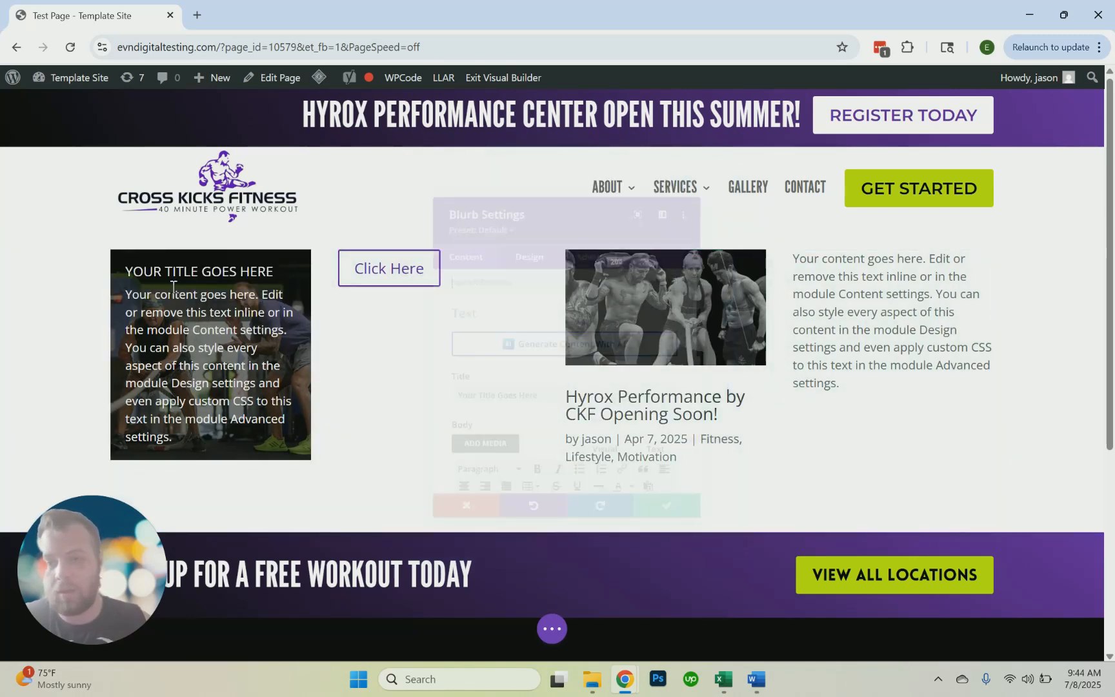
scroll(460, 401, down, 3)
click(685, 544)
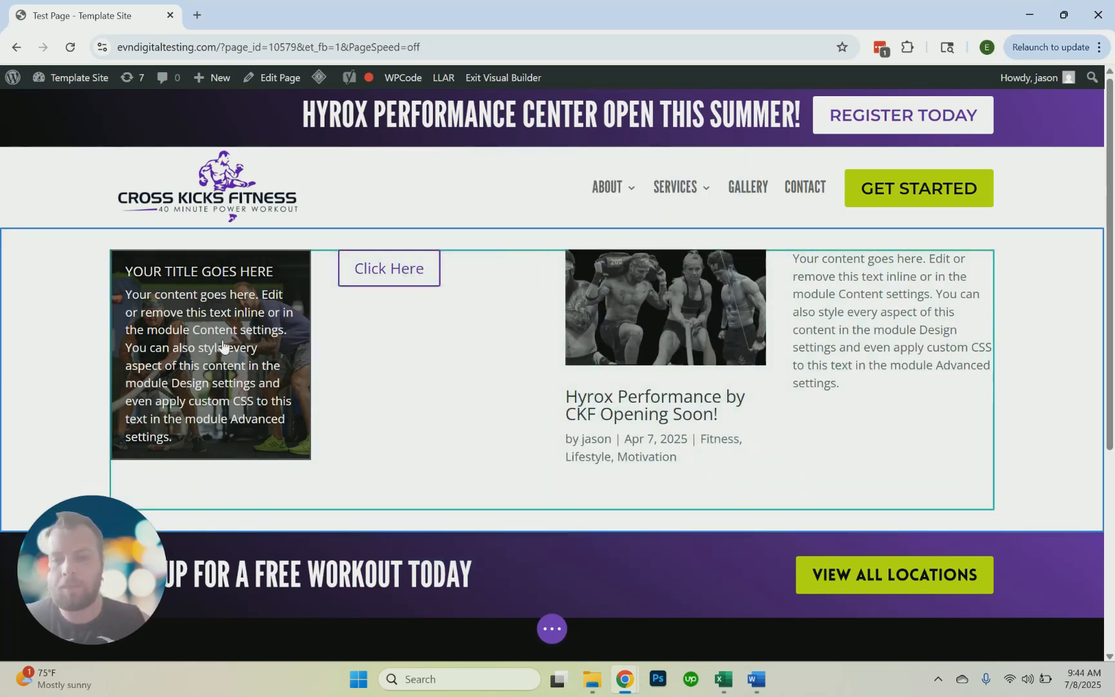
Add a second Blurb module beneath the existing blurb in the first column and save it with its default content
click(211, 435)
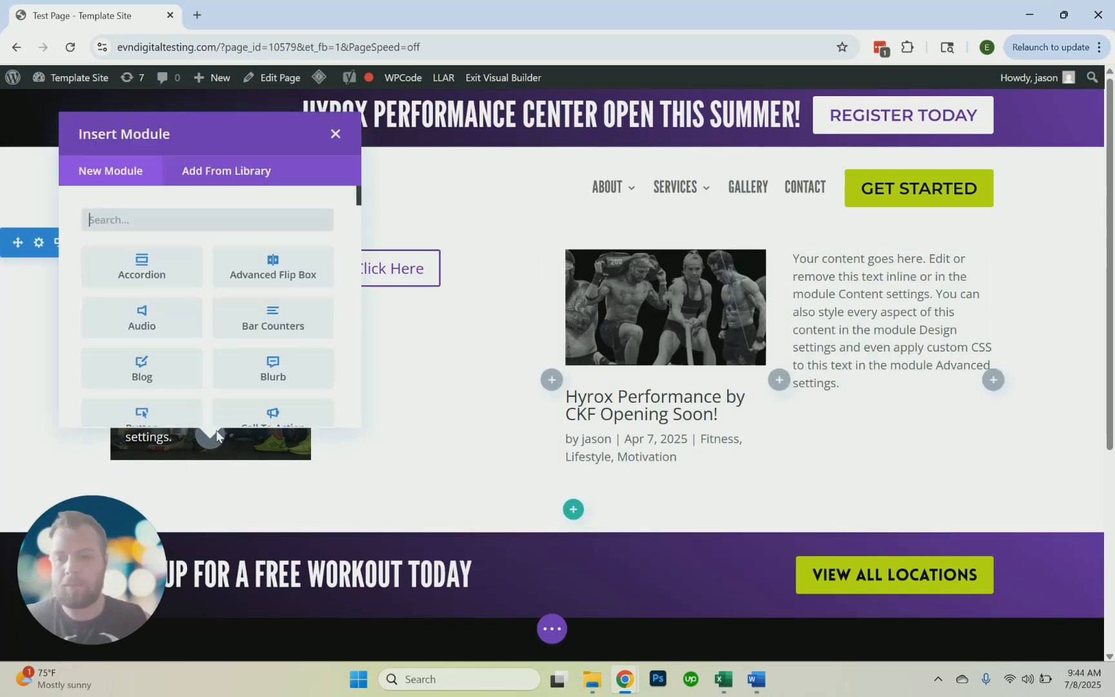
text(blurb)
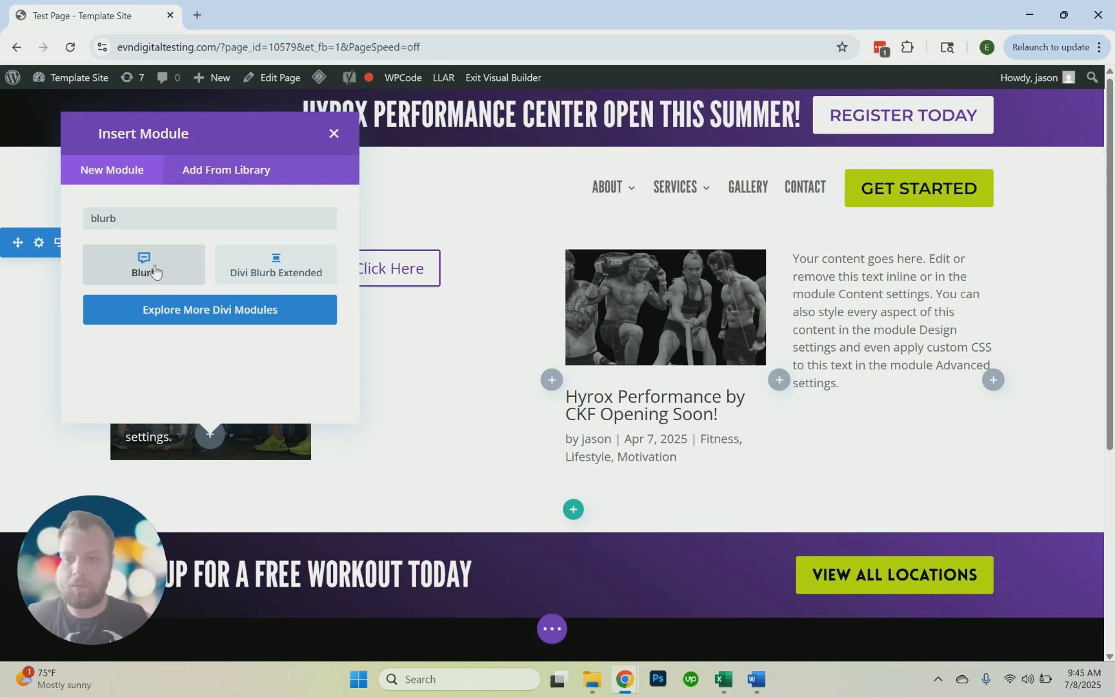
click(155, 271)
click(682, 524)
scroll(470, 460, down, 2)
scroll(471, 462, up, 1)
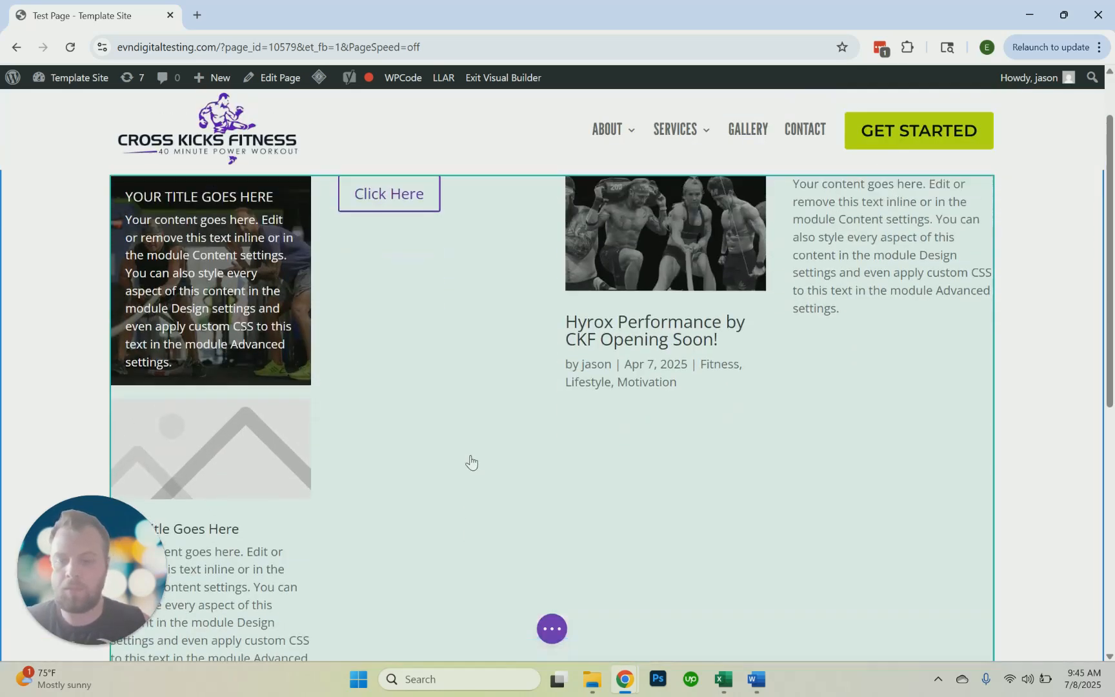
scroll(469, 461, up, 1)
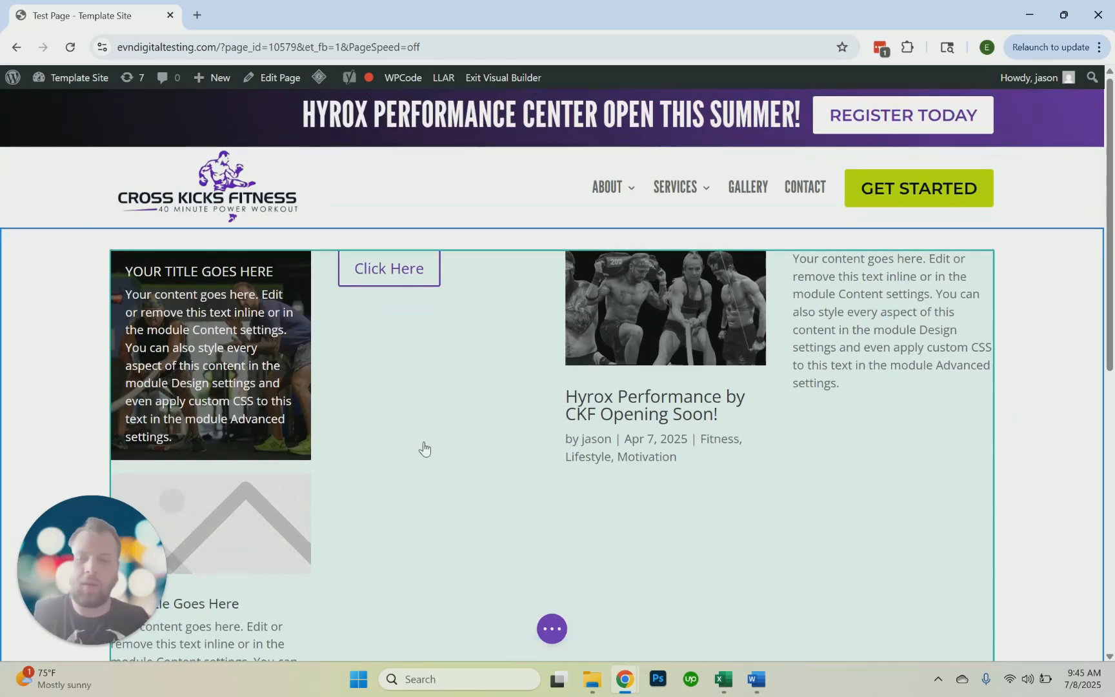
scroll(278, 376, down, 2)
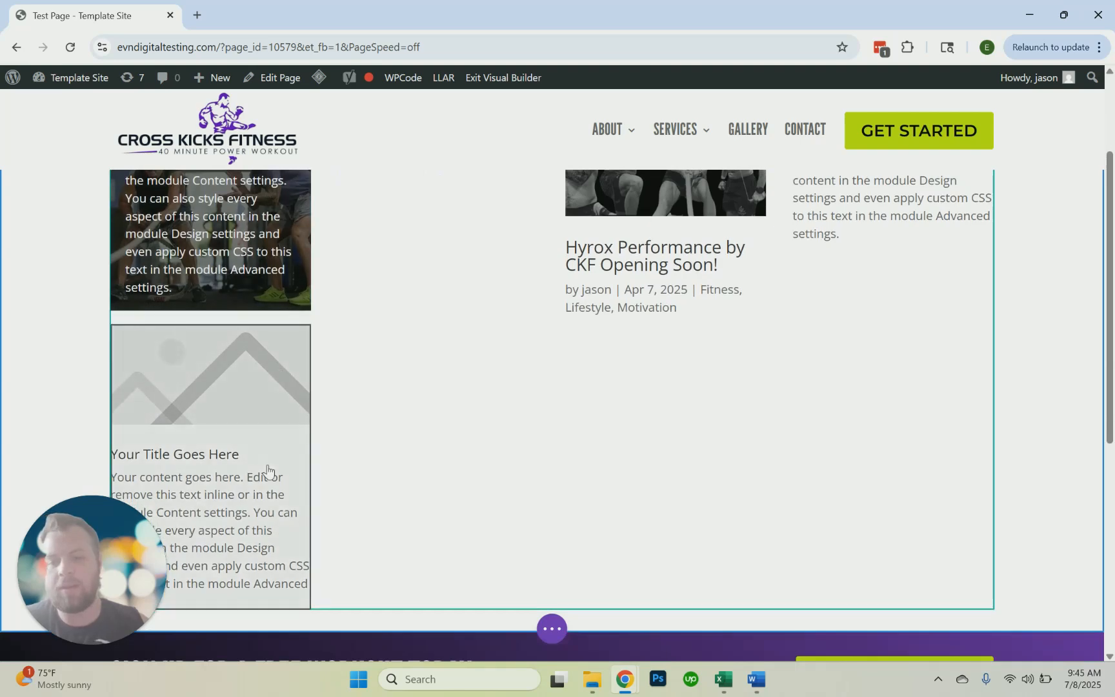
scroll(269, 468, up, 2)
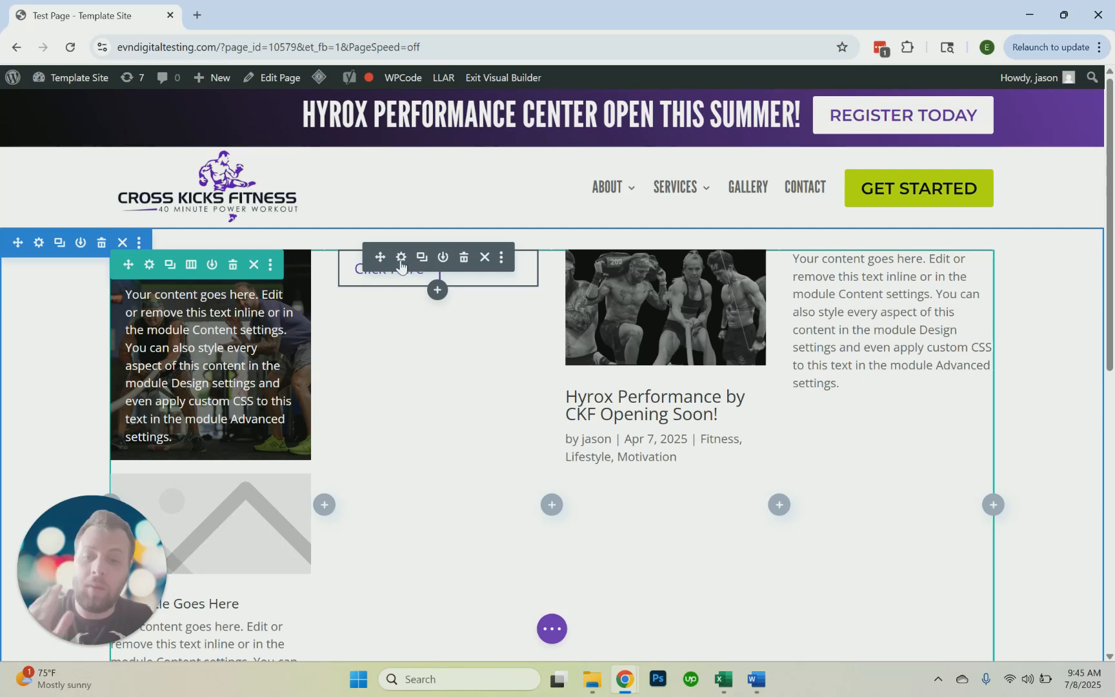
Set the second column's button text to "Request A Quote" and show its link options
click(401, 266)
triple_click(485, 402)
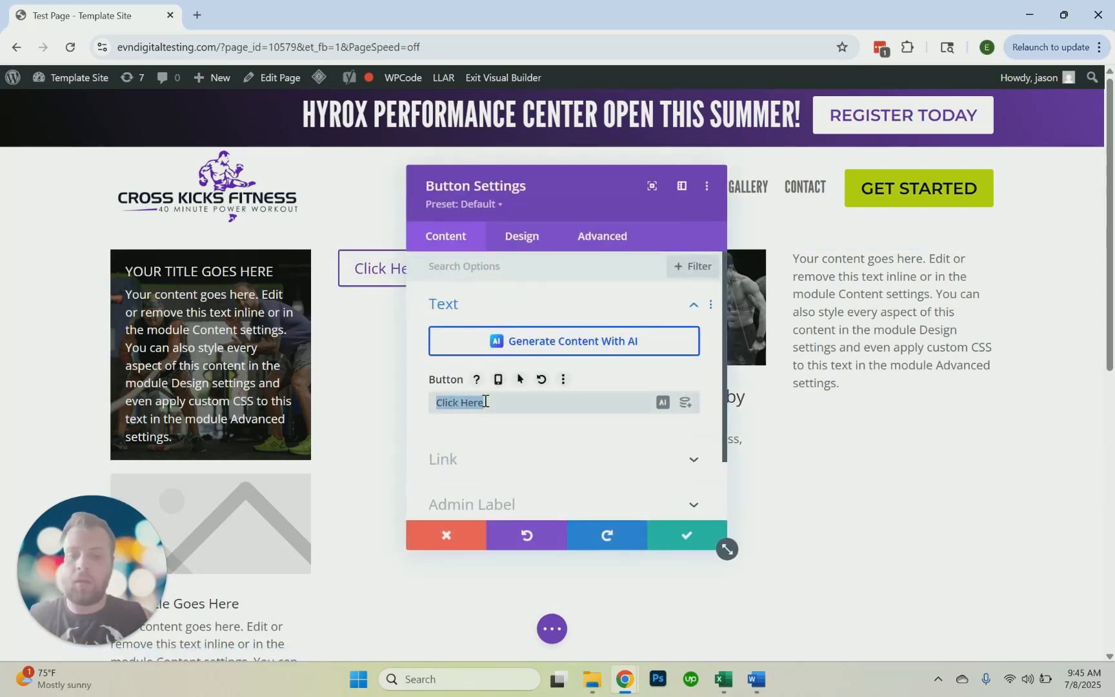
text(Request A)
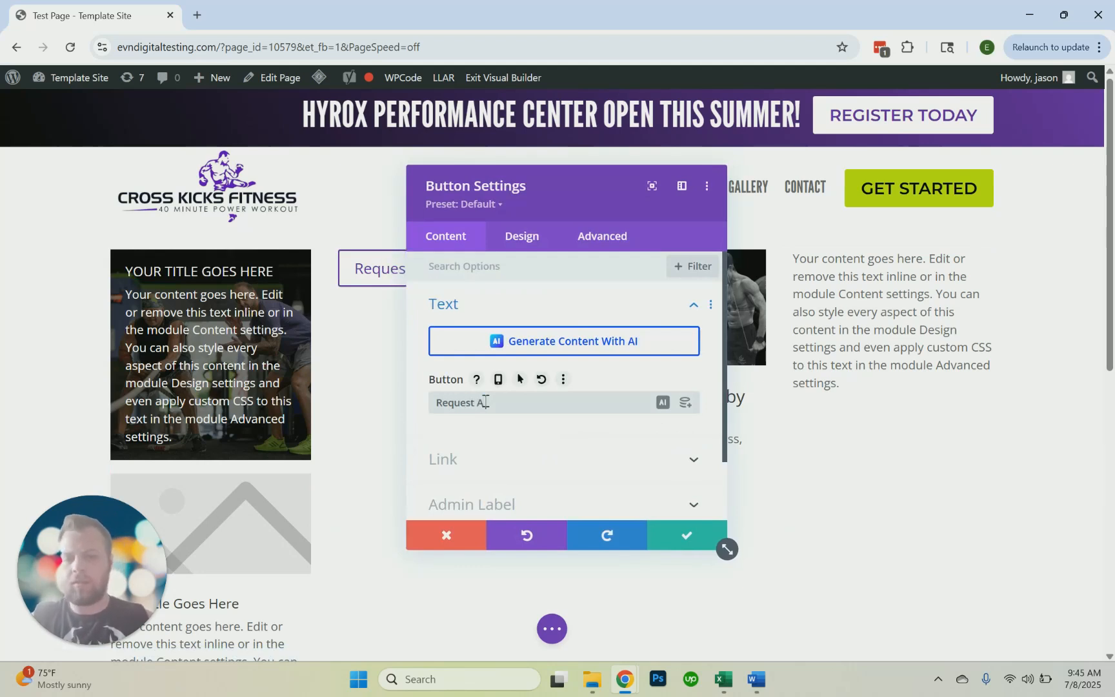
text( Quote)
drag(520, 207, 758, 231)
scroll(733, 405, down, 2)
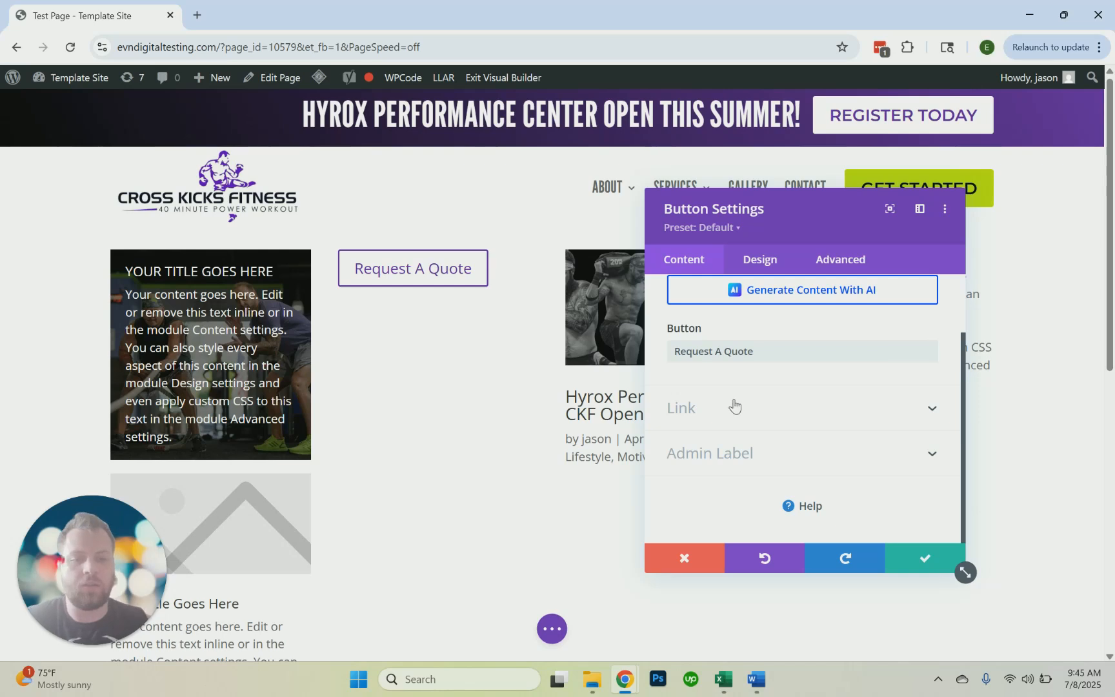
click(733, 405)
scroll(729, 364, up, 2)
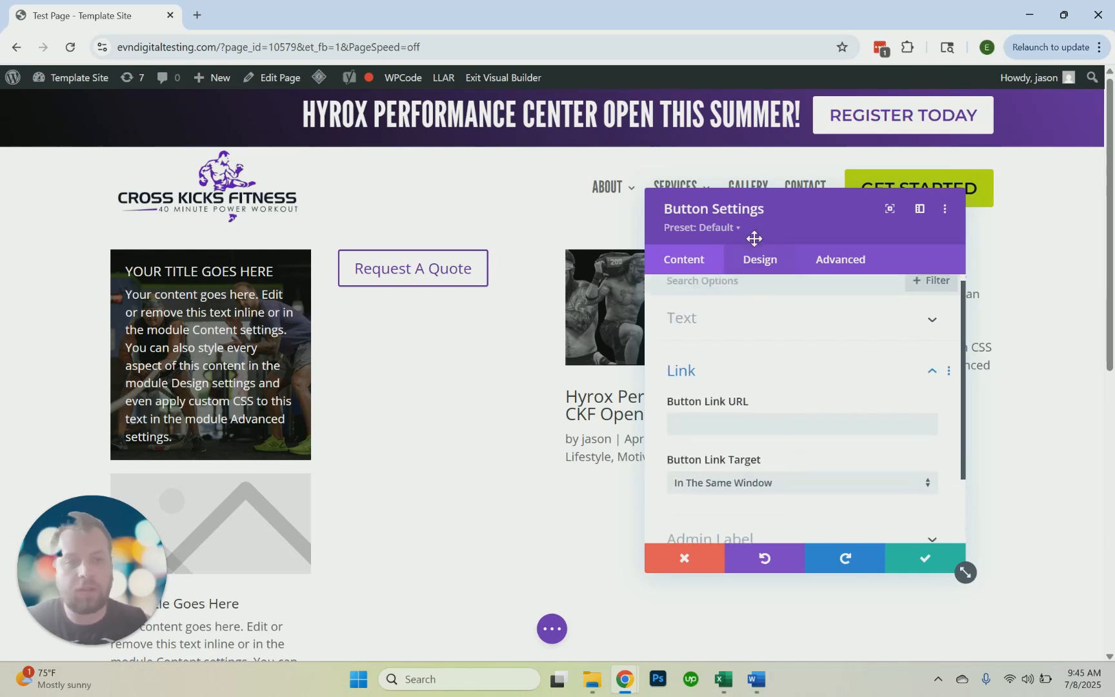
Set the "Request A Quote" button's alignment to center
click(757, 258)
click(766, 331)
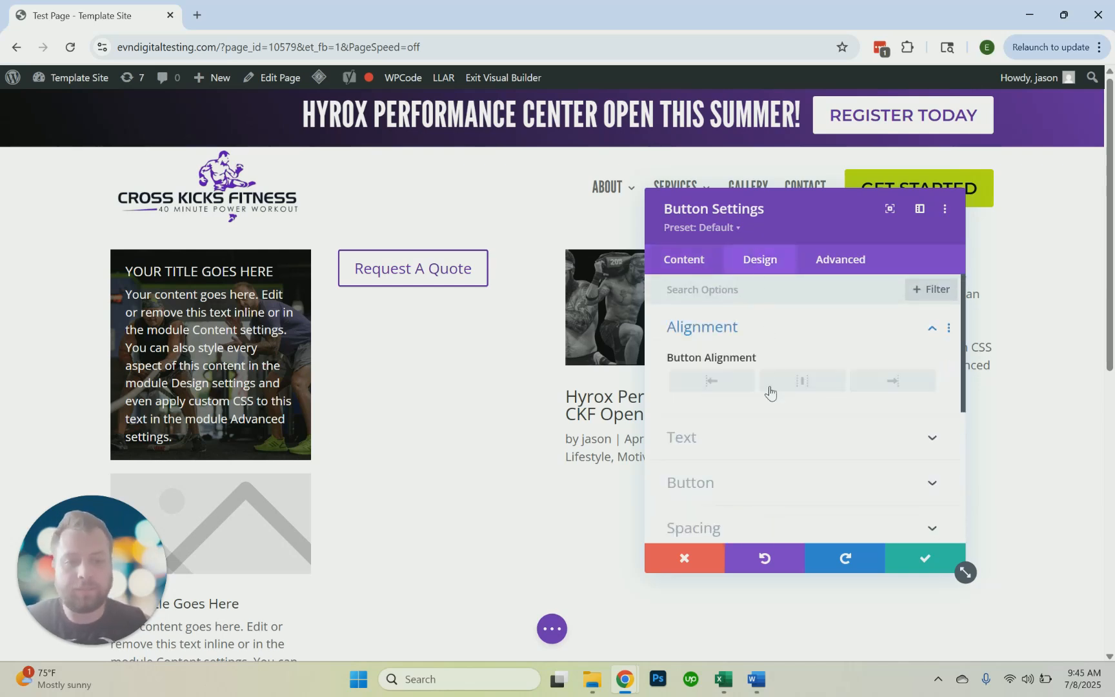
click(713, 380)
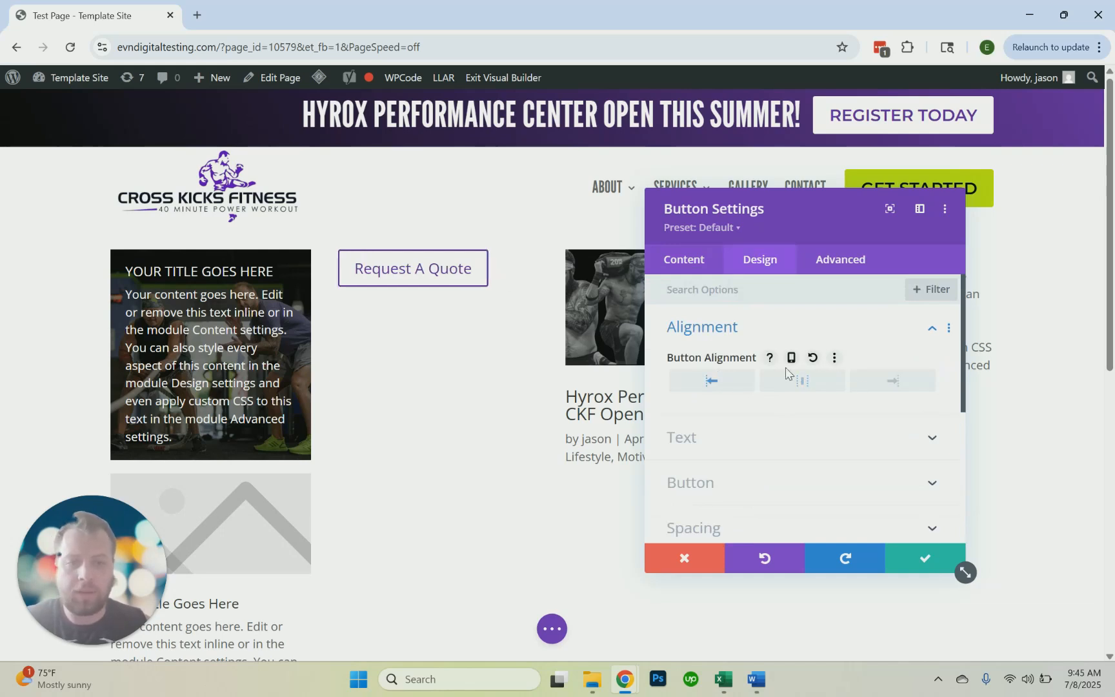
click(790, 381)
Look over the button's text color option and enable custom styles for the button
scroll(742, 384, down, 2)
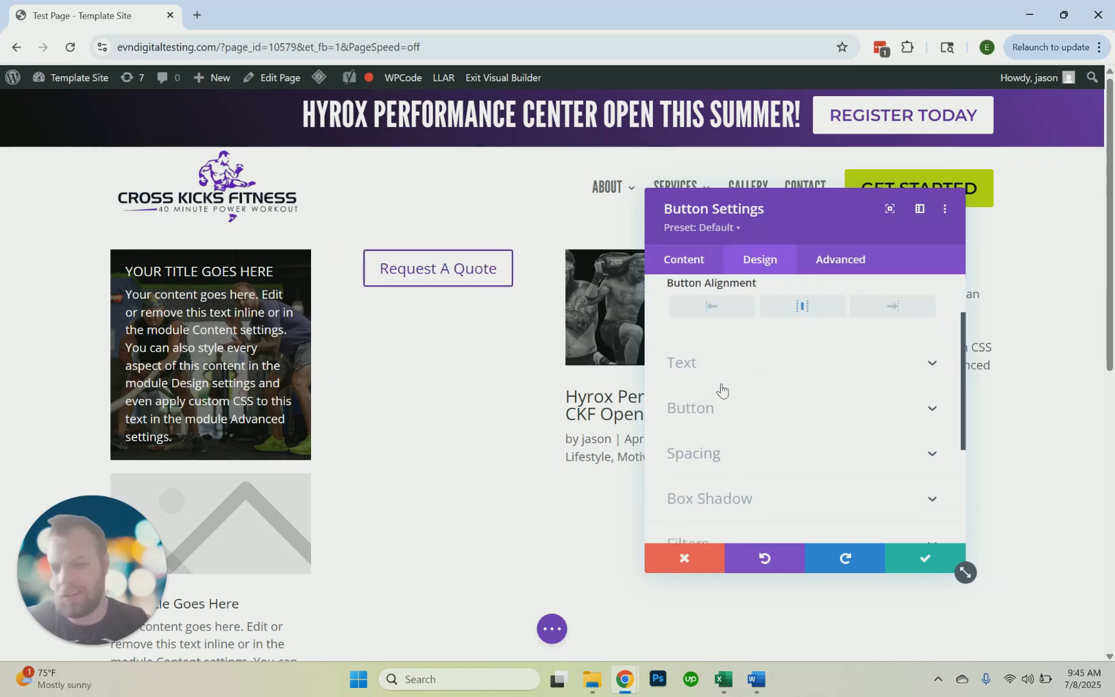
click(718, 379)
scroll(732, 358, down, 2)
scroll(729, 368, up, 2)
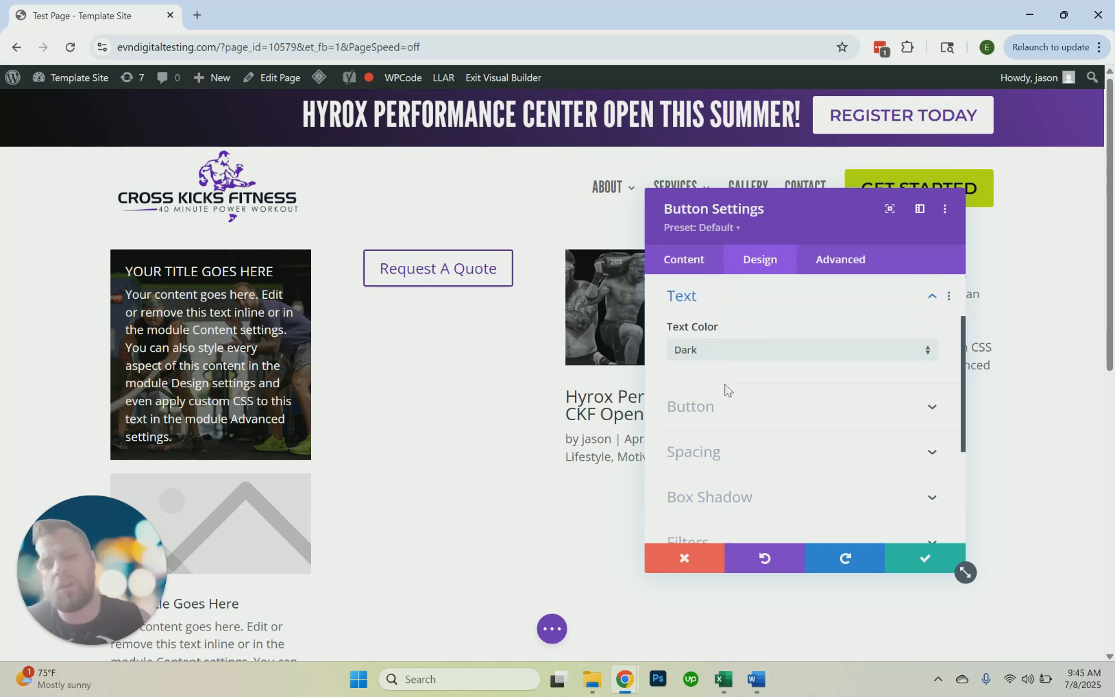
click(729, 404)
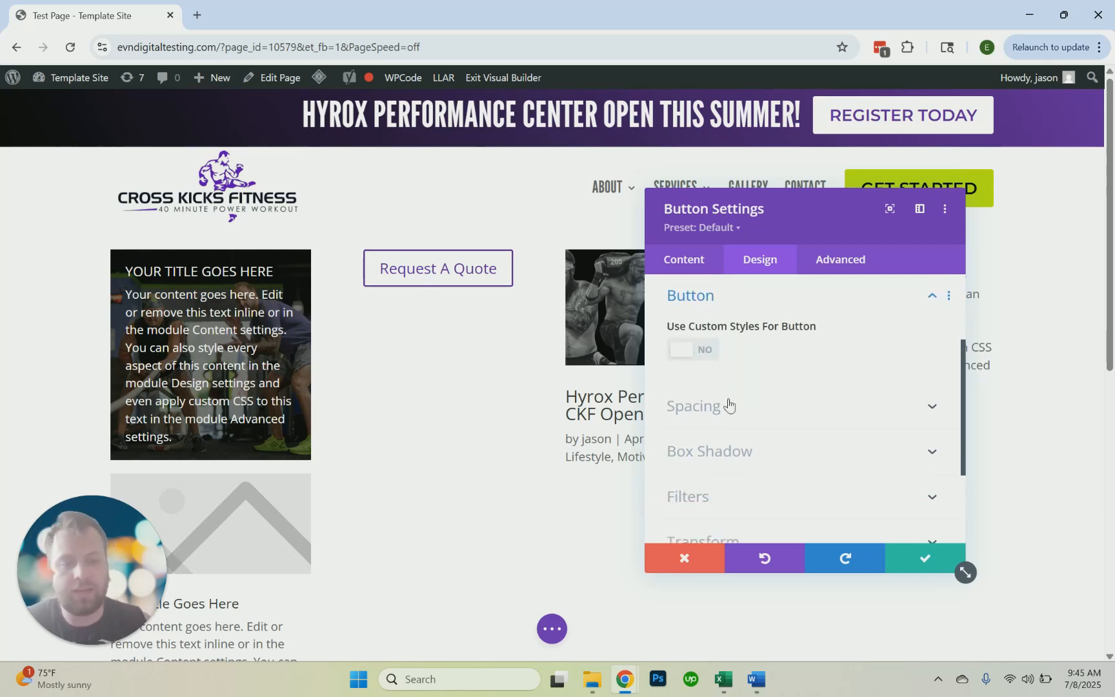
click(702, 354)
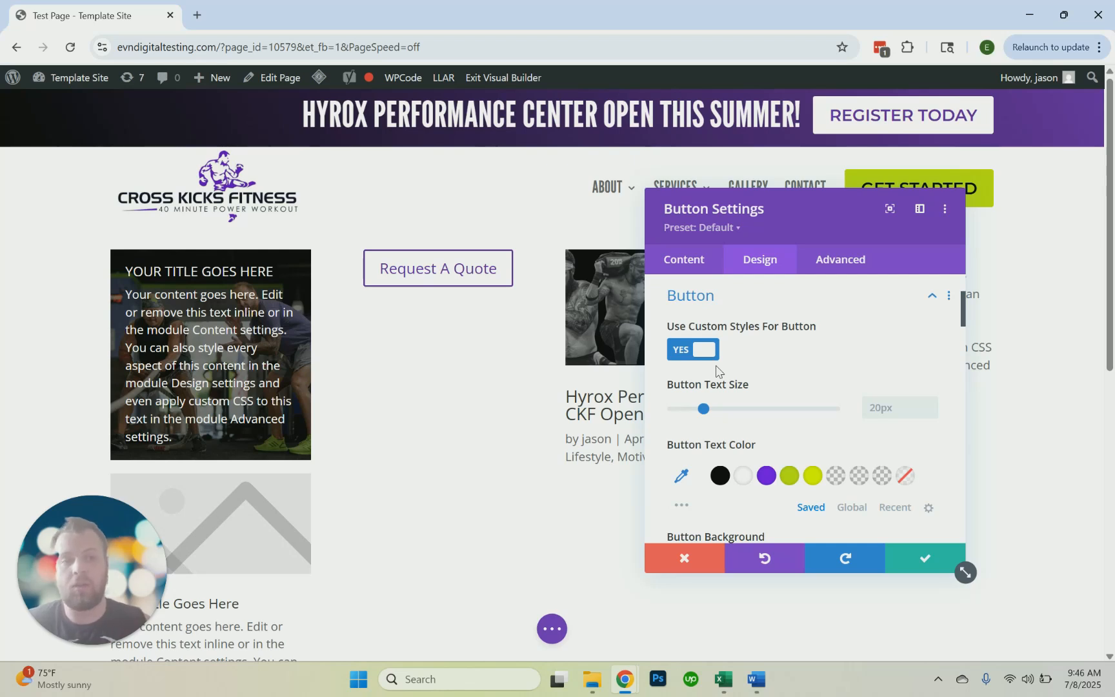
Try a button text size of 21px and return it to 20px
scroll(732, 389, down, 1)
scroll(732, 389, up, 1)
scroll(731, 390, down, 1)
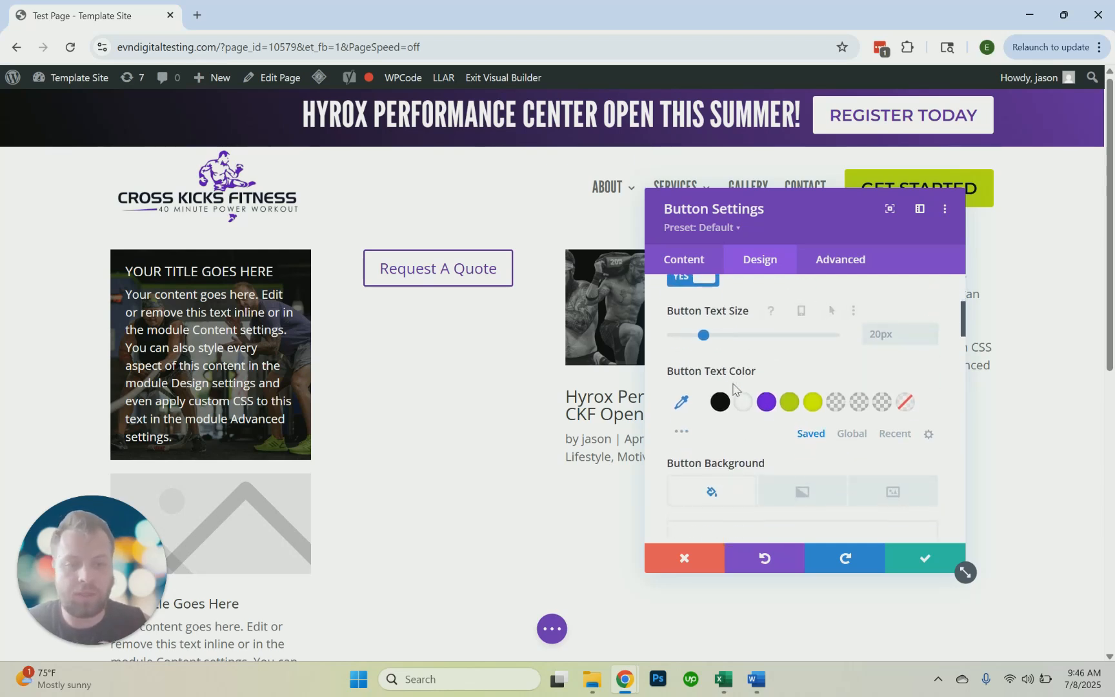
scroll(733, 391, up, 1)
click(930, 404)
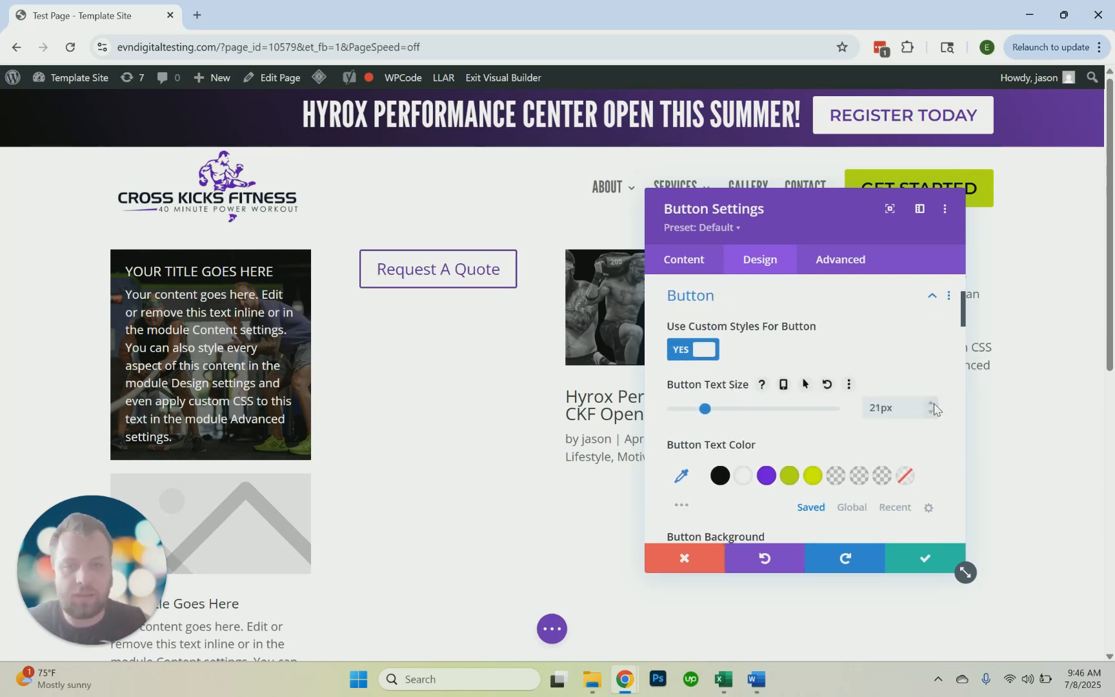
click(930, 413)
scroll(806, 424, down, 2)
scroll(764, 416, up, 1)
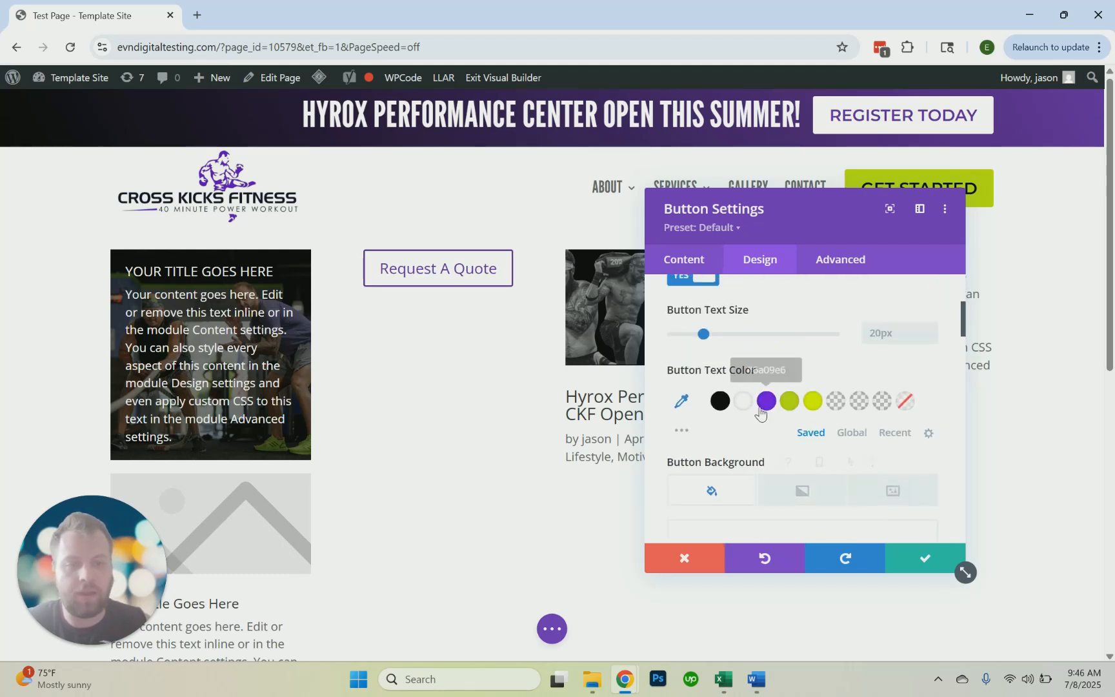
Try white and black as the button's text color
click(745, 402)
click(720, 401)
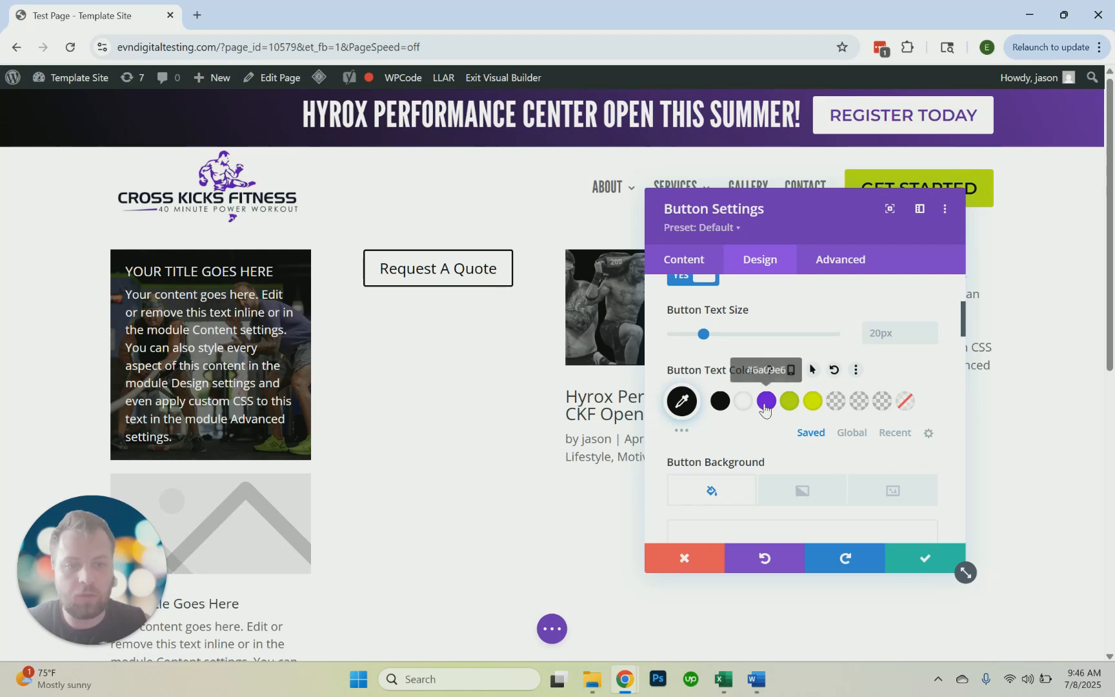
Give the button a purple (#6a09e6) background color
scroll(763, 411, down, 1)
scroll(763, 412, down, 3)
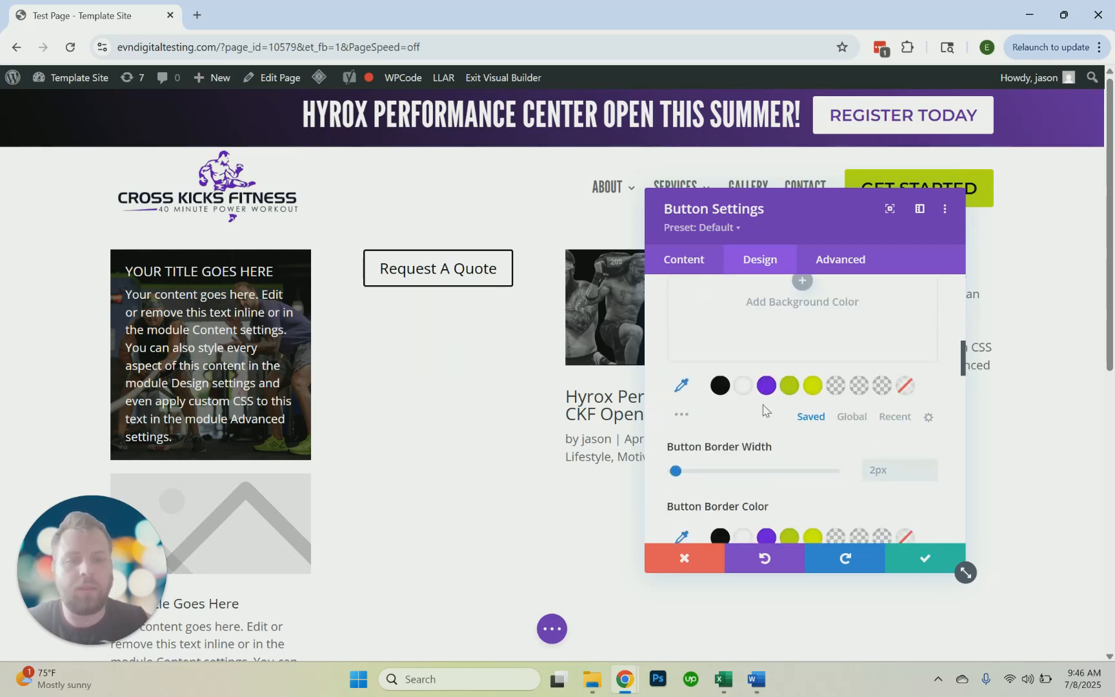
scroll(771, 389, up, 2)
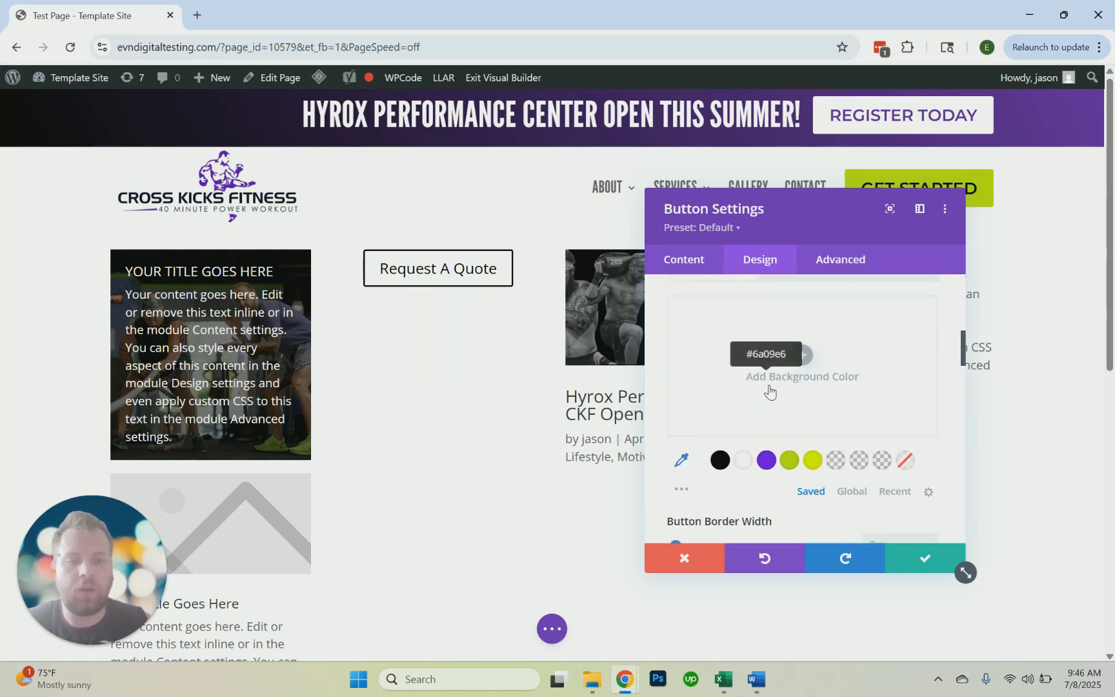
scroll(772, 391, down, 1)
click(772, 457)
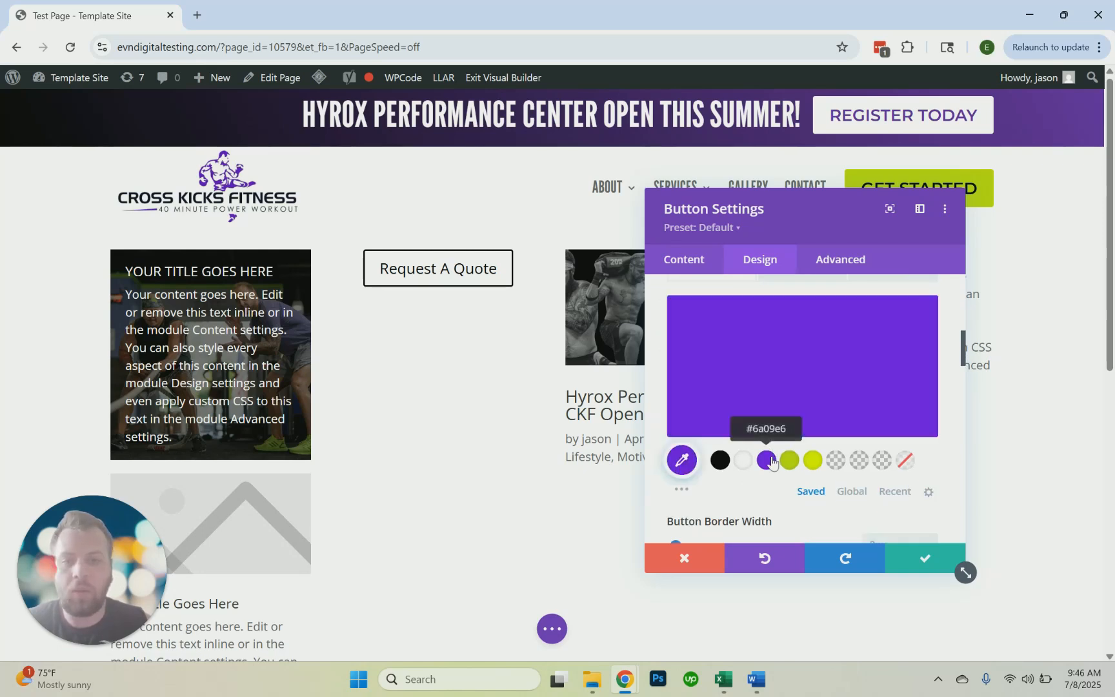
Set the button's text color to white (#ffffff)
scroll(772, 457, up, 2)
scroll(767, 437, up, 2)
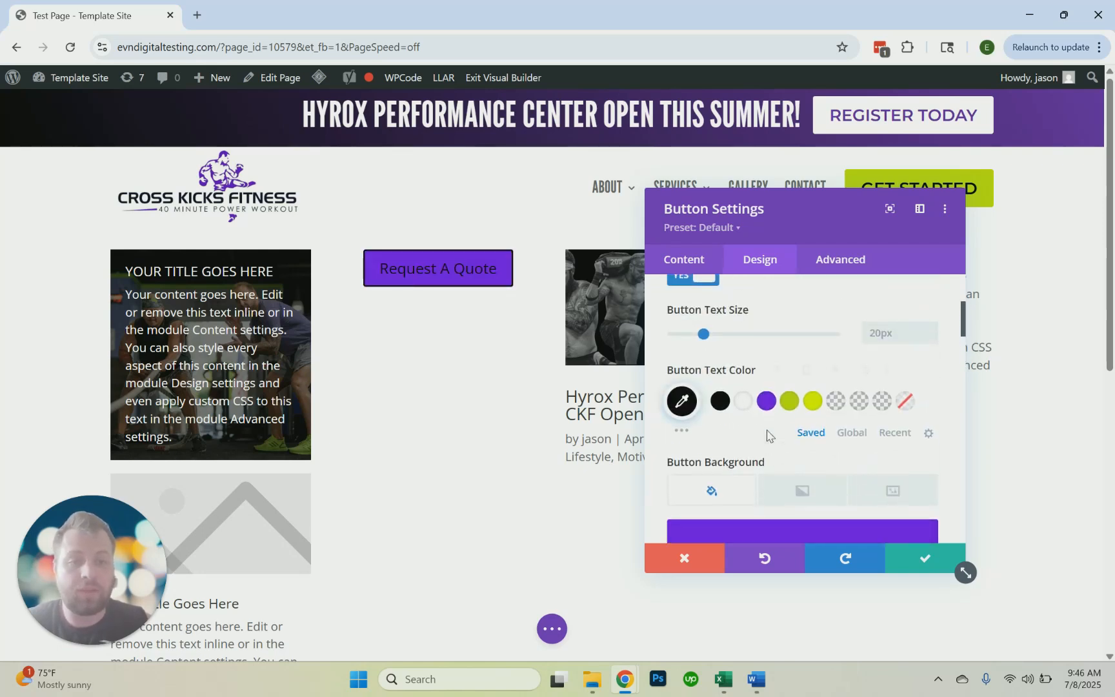
click(745, 407)
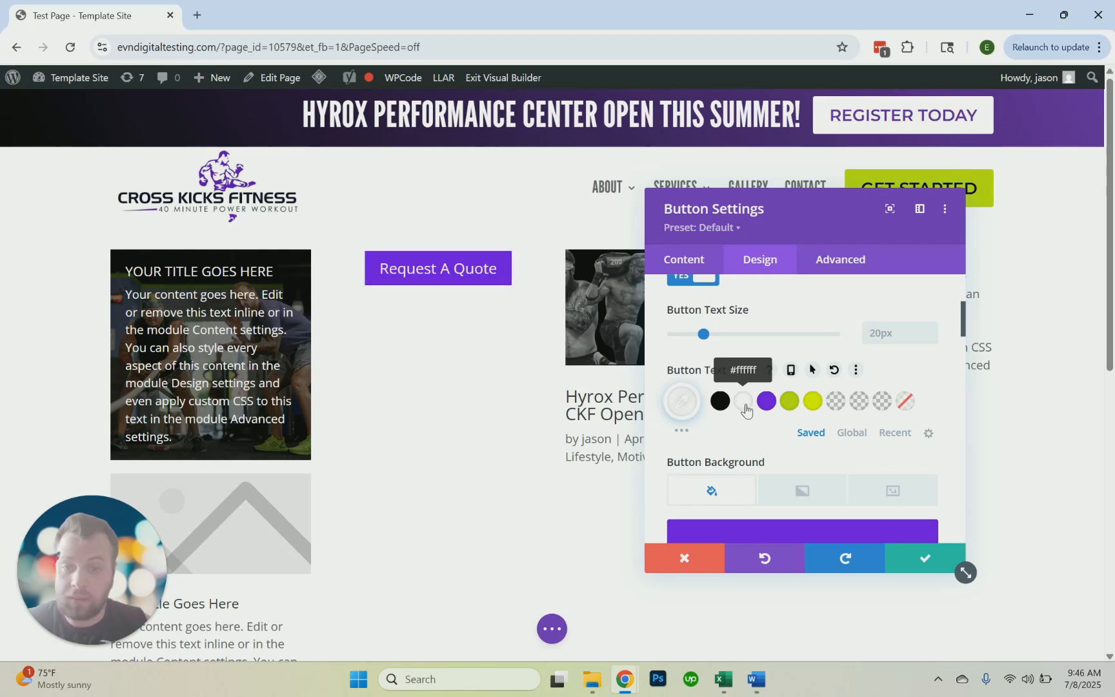
Reduce the button's border width to 0px
scroll(761, 400, down, 5)
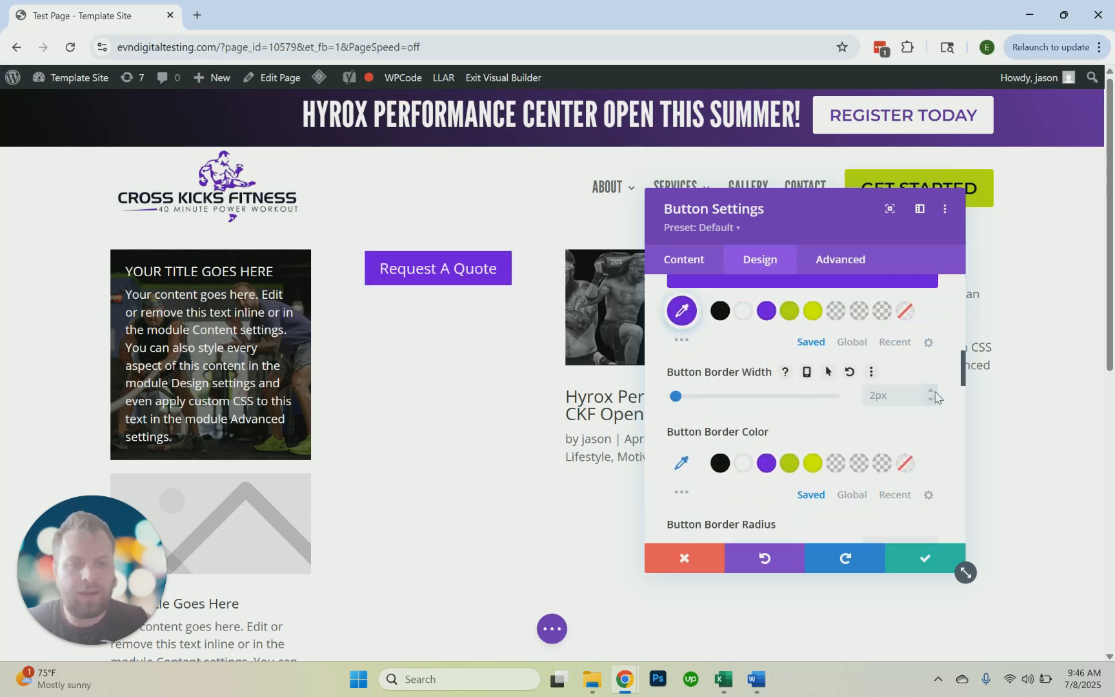
click(933, 400)
click(933, 400)
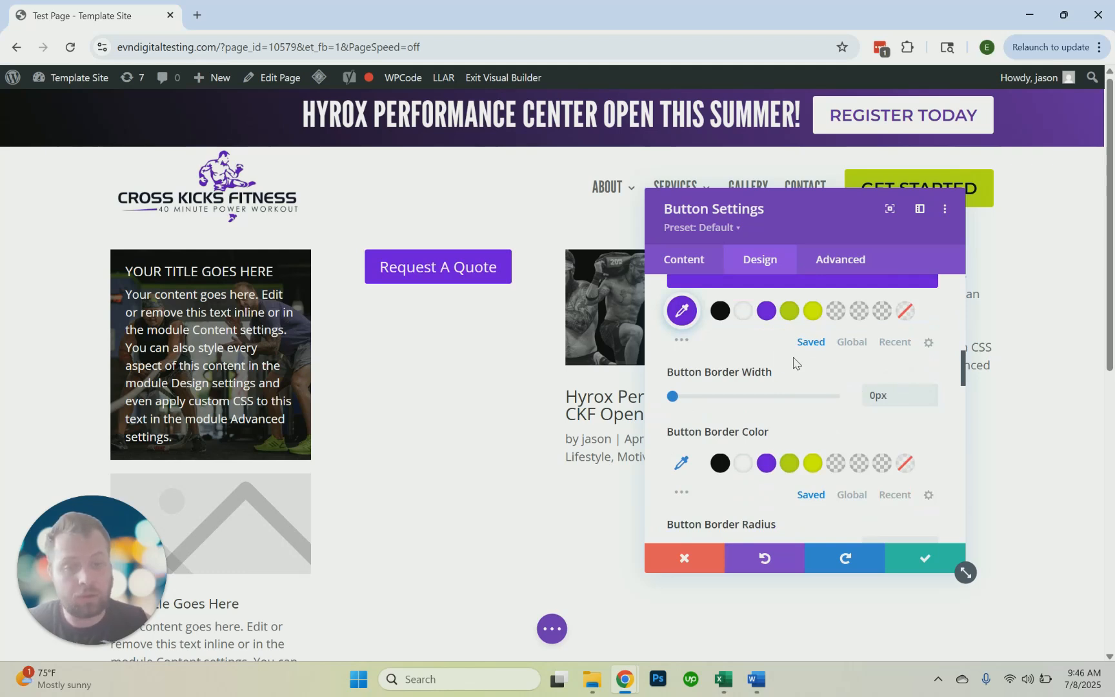
Turn off the icon shown on the "Request A Quote" button
scroll(794, 363, down, 3)
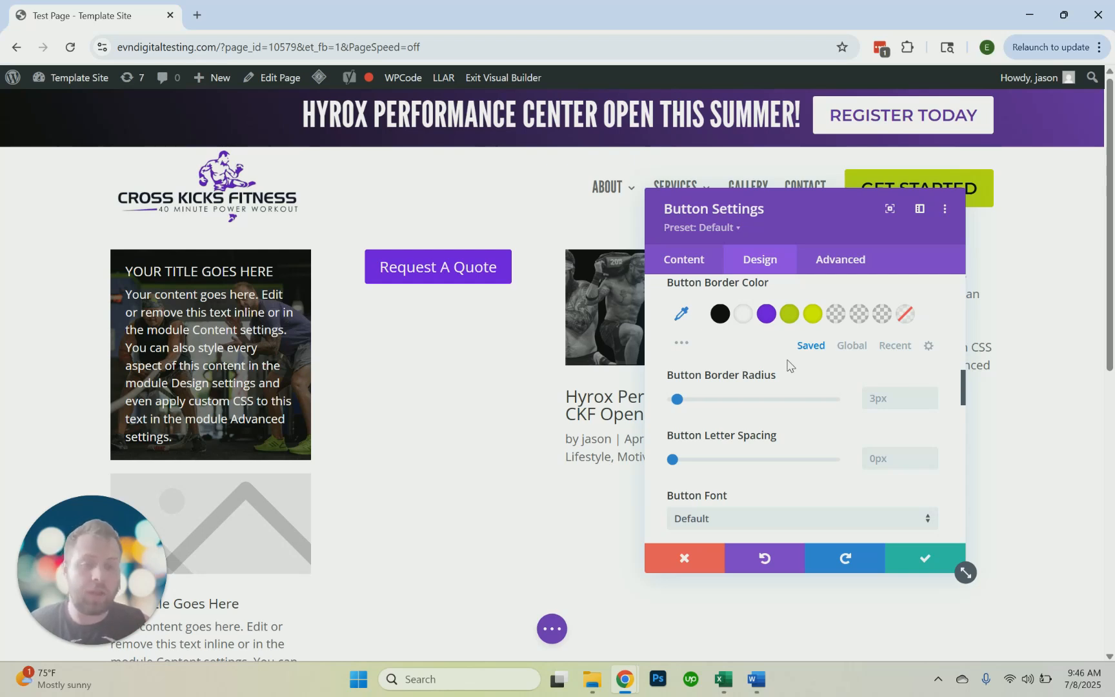
scroll(787, 366, down, 3)
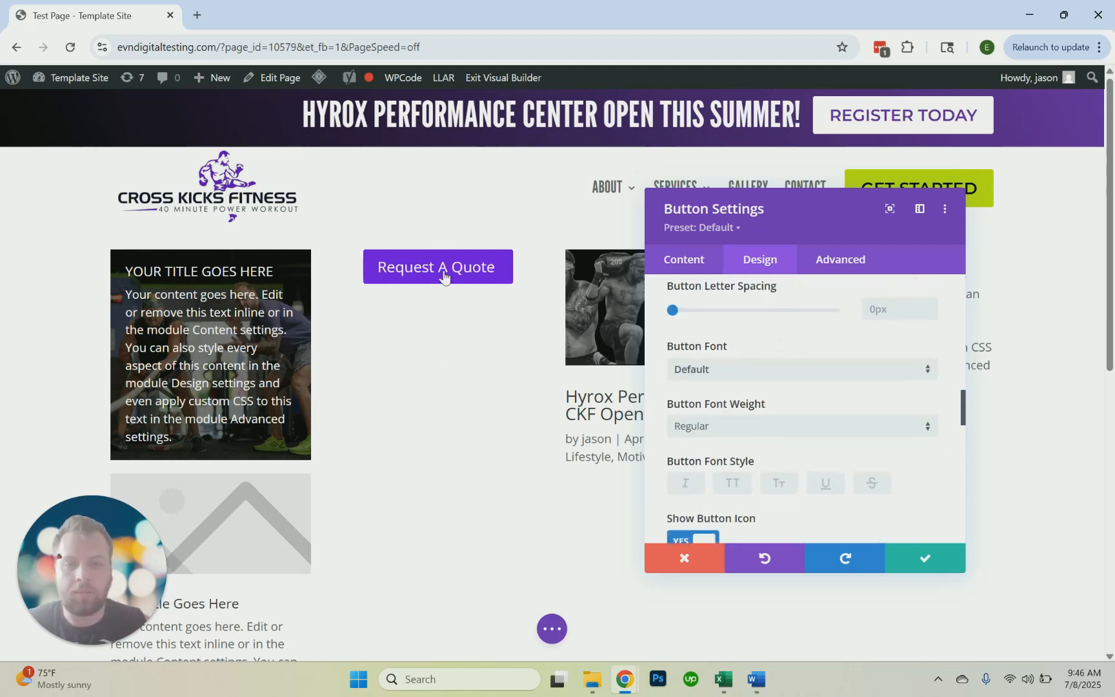
scroll(787, 452, down, 2)
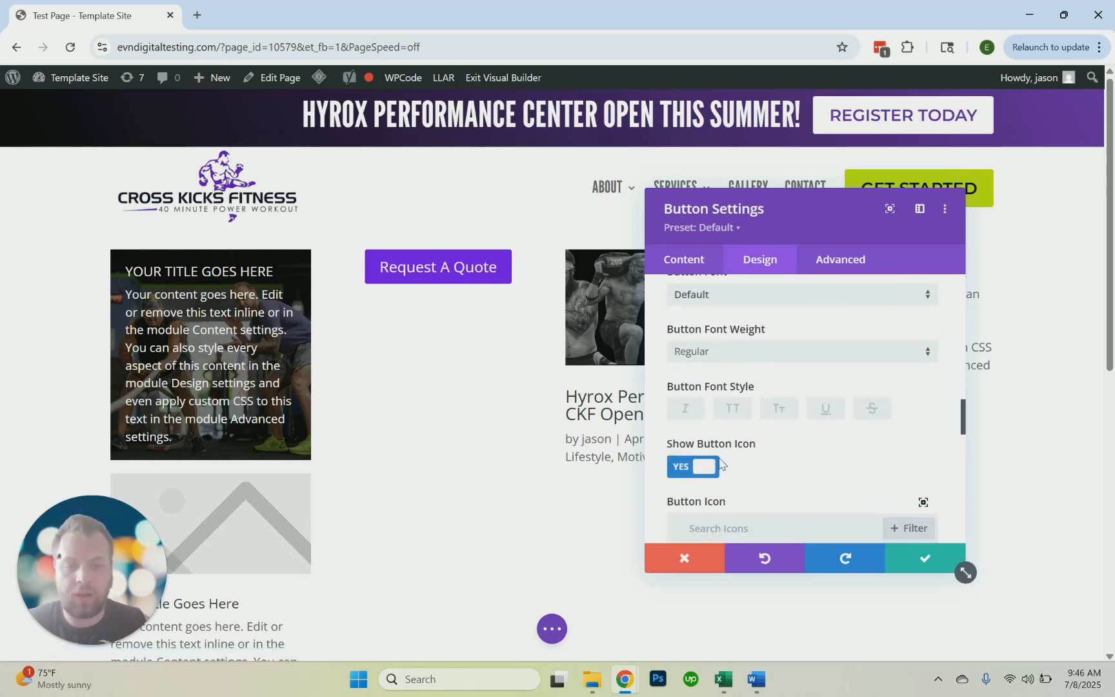
click(699, 466)
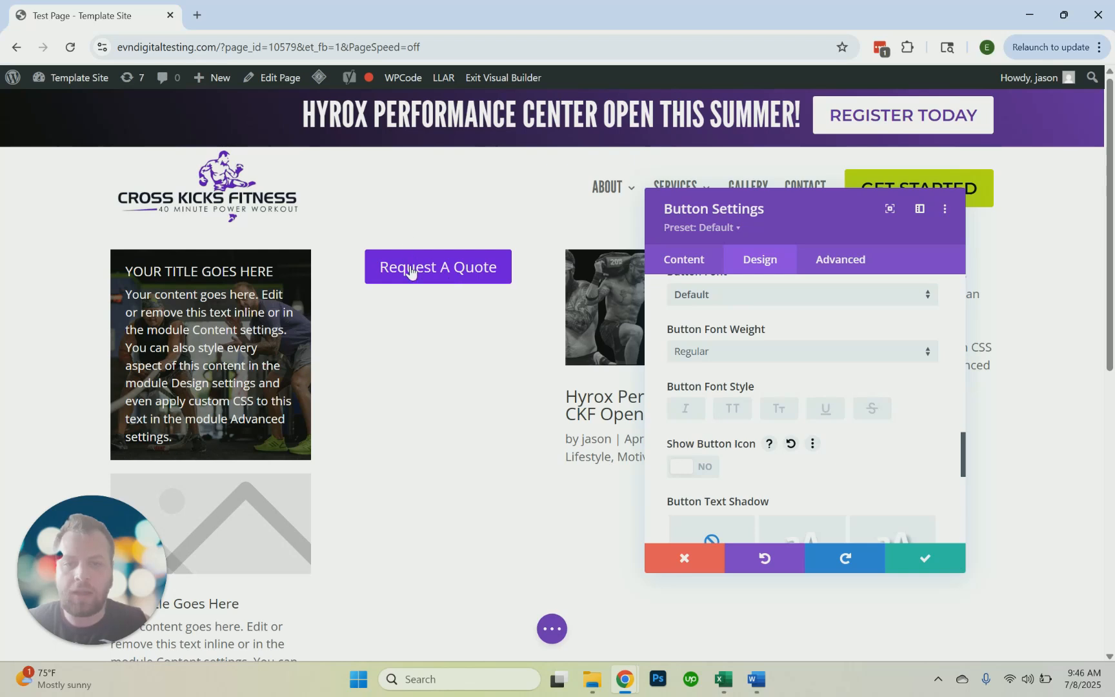
Give the "Request A Quote" button a black hover background and compare it with the desktop background
scroll(897, 416, down, 5)
scroll(888, 411, up, 5)
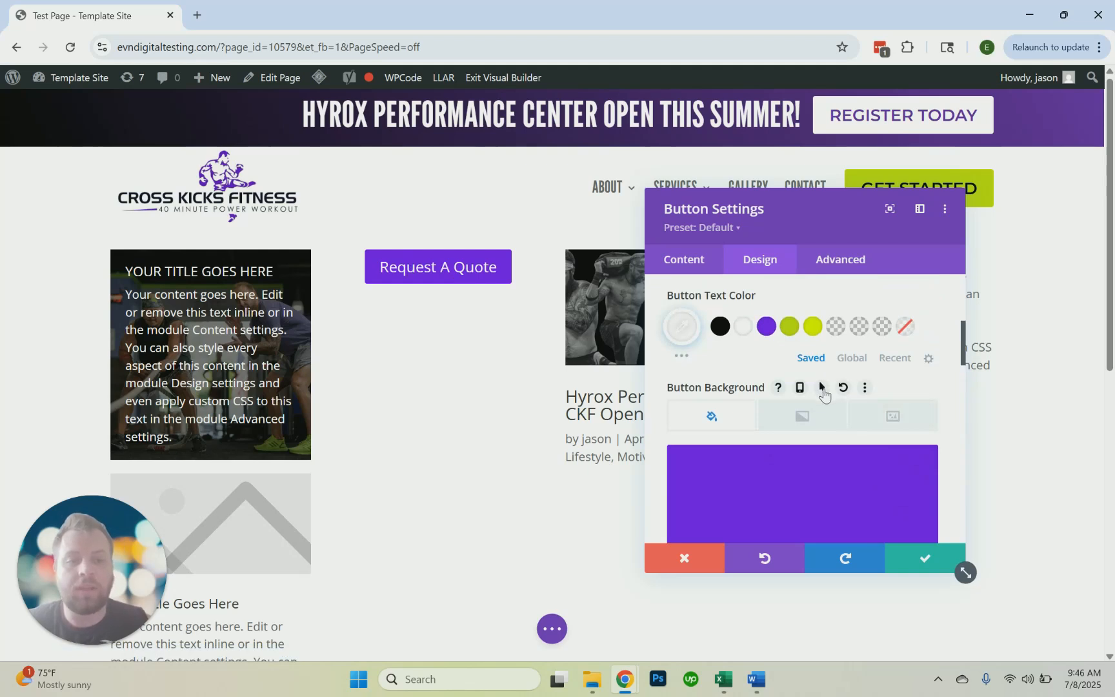
click(822, 387)
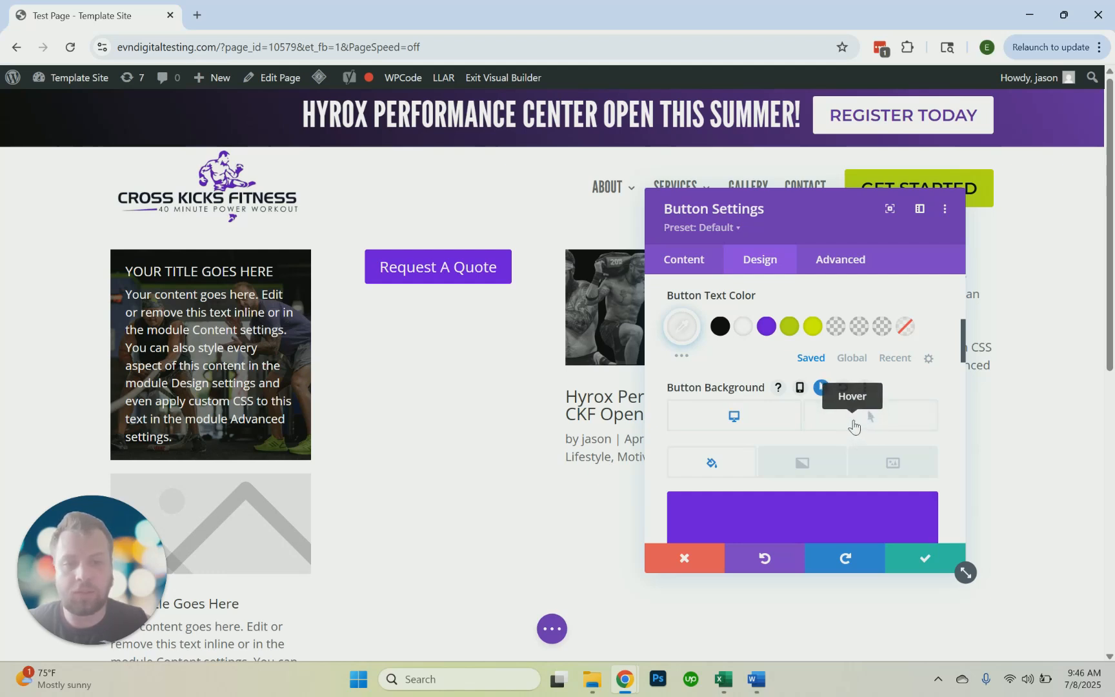
scroll(858, 413, down, 4)
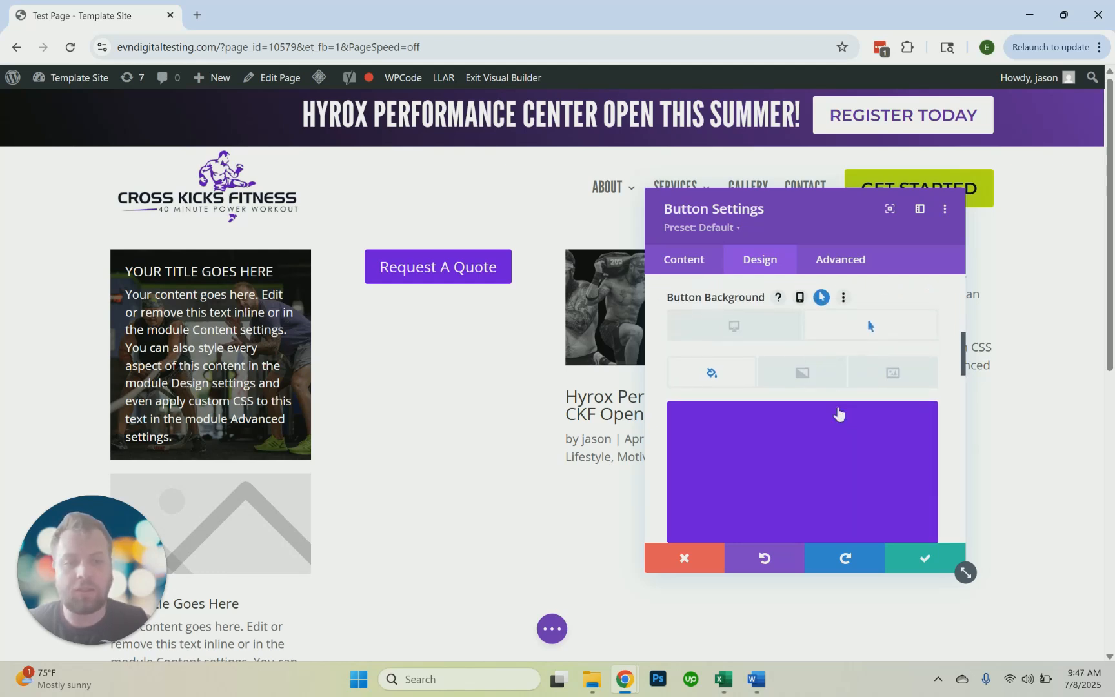
scroll(791, 424, up, 2)
scroll(744, 421, down, 2)
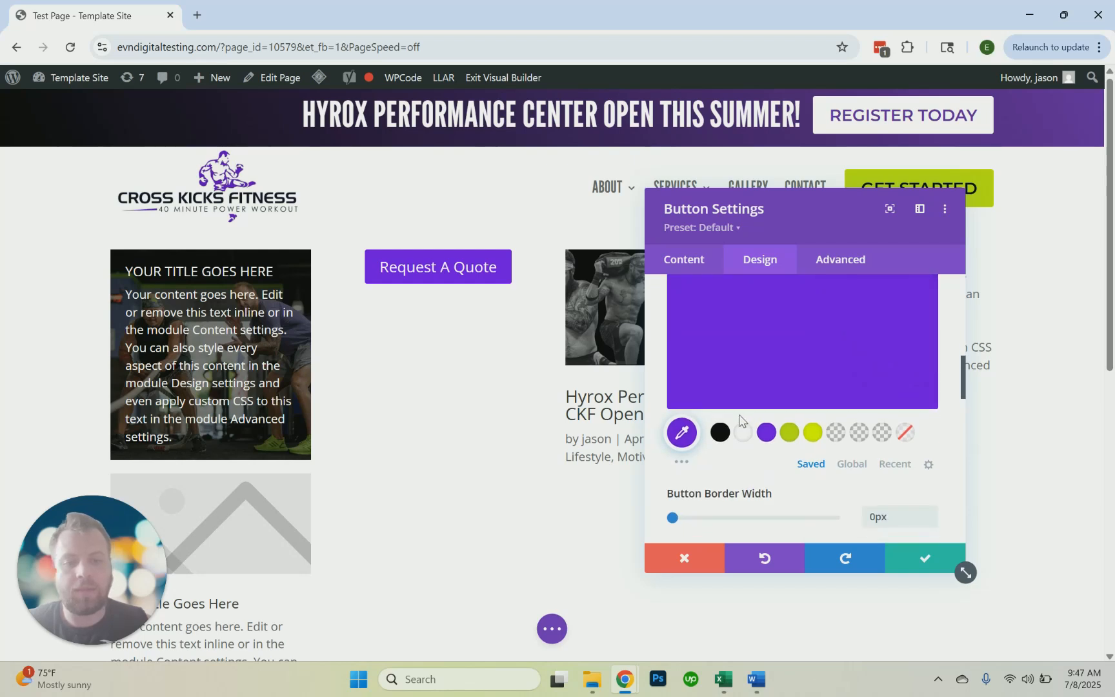
click(720, 432)
scroll(729, 421, up, 3)
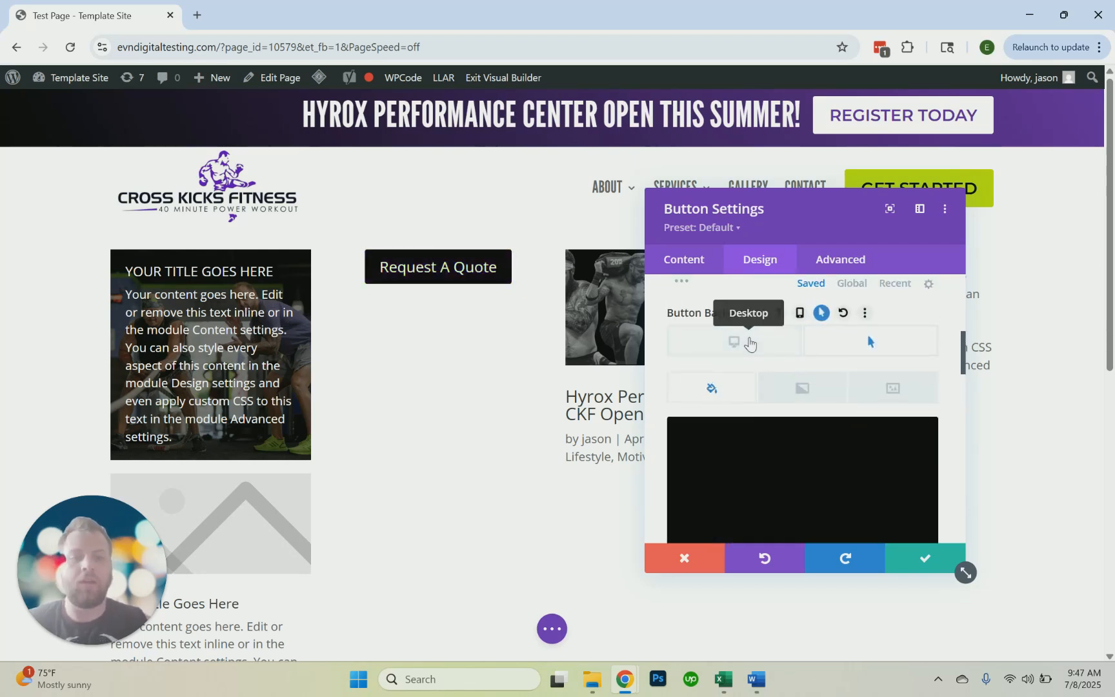
click(749, 343)
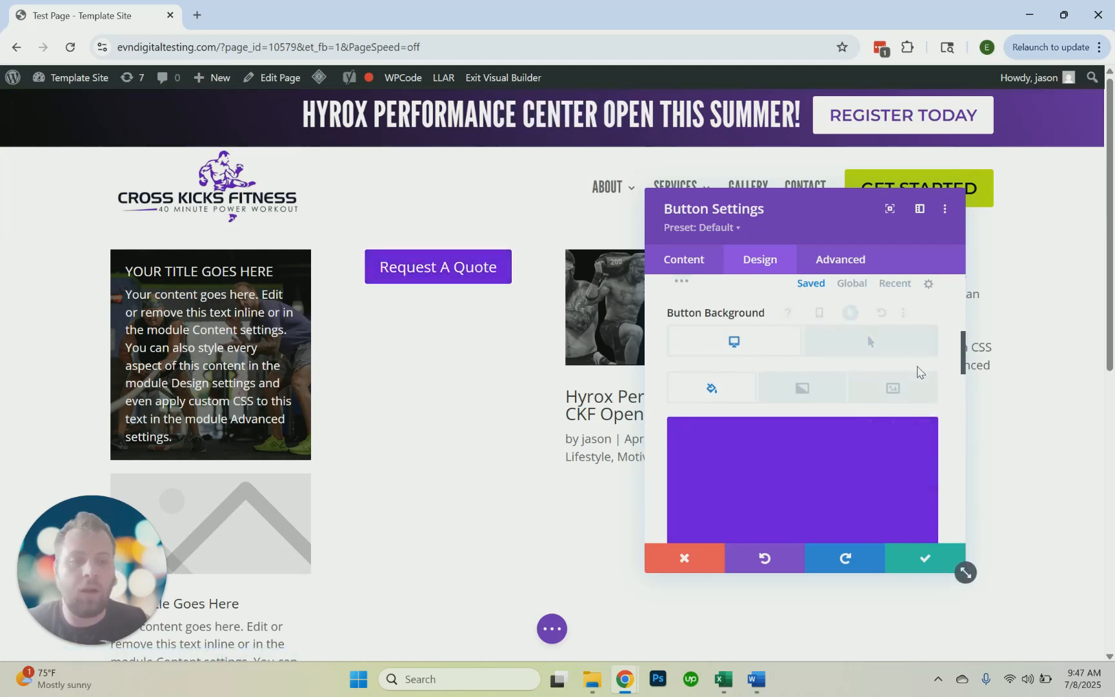
click(882, 348)
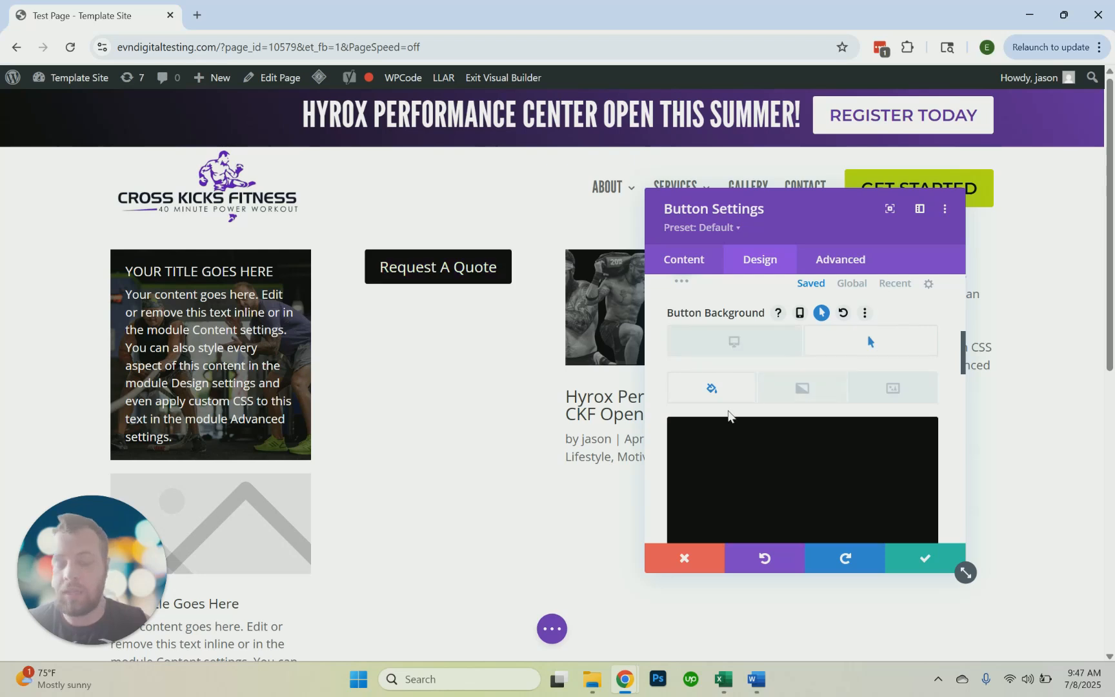
Examine the button's remaining border, font and text shadow options, including the list of available fonts
scroll(828, 440, down, 3)
scroll(828, 441, down, 2)
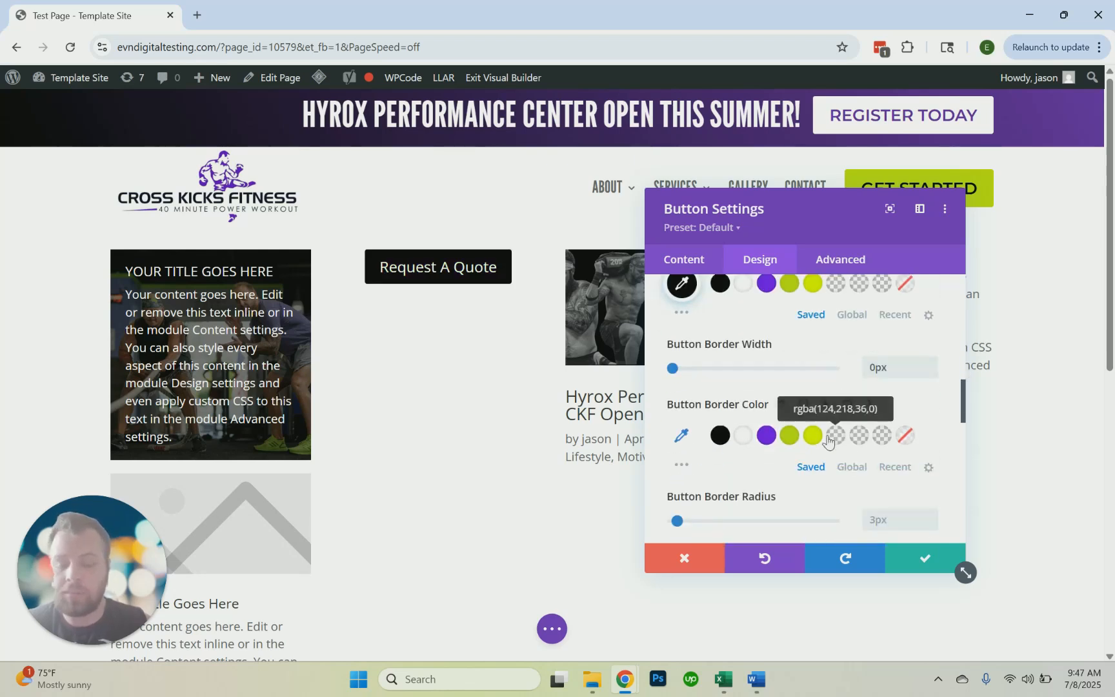
scroll(829, 442, down, 6)
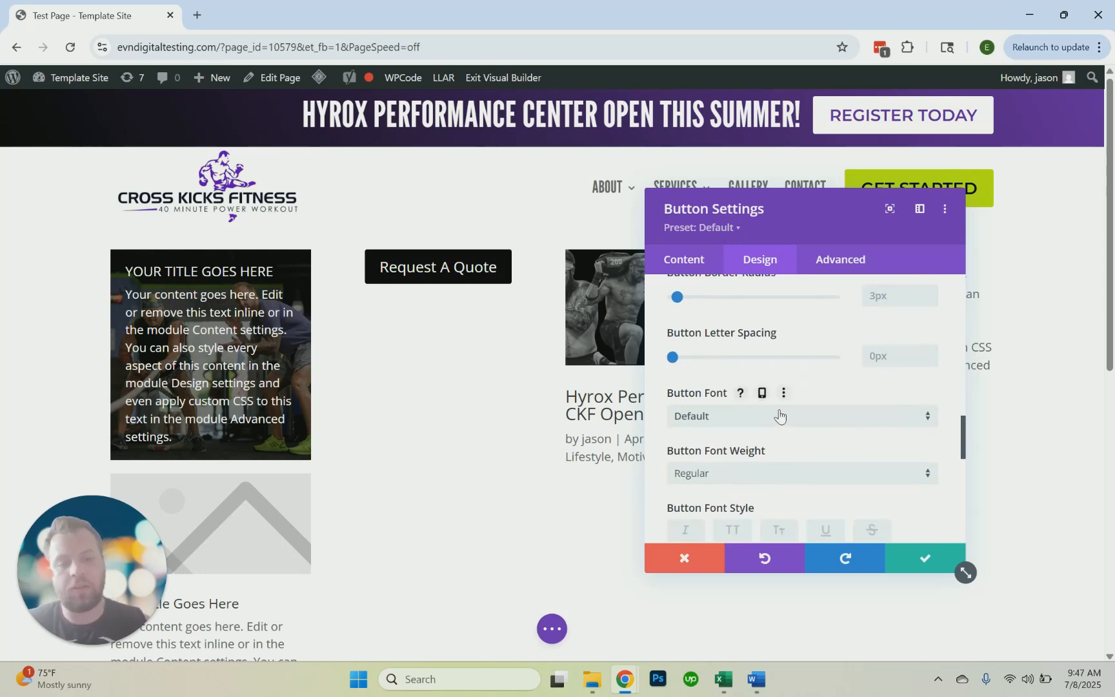
click(779, 416)
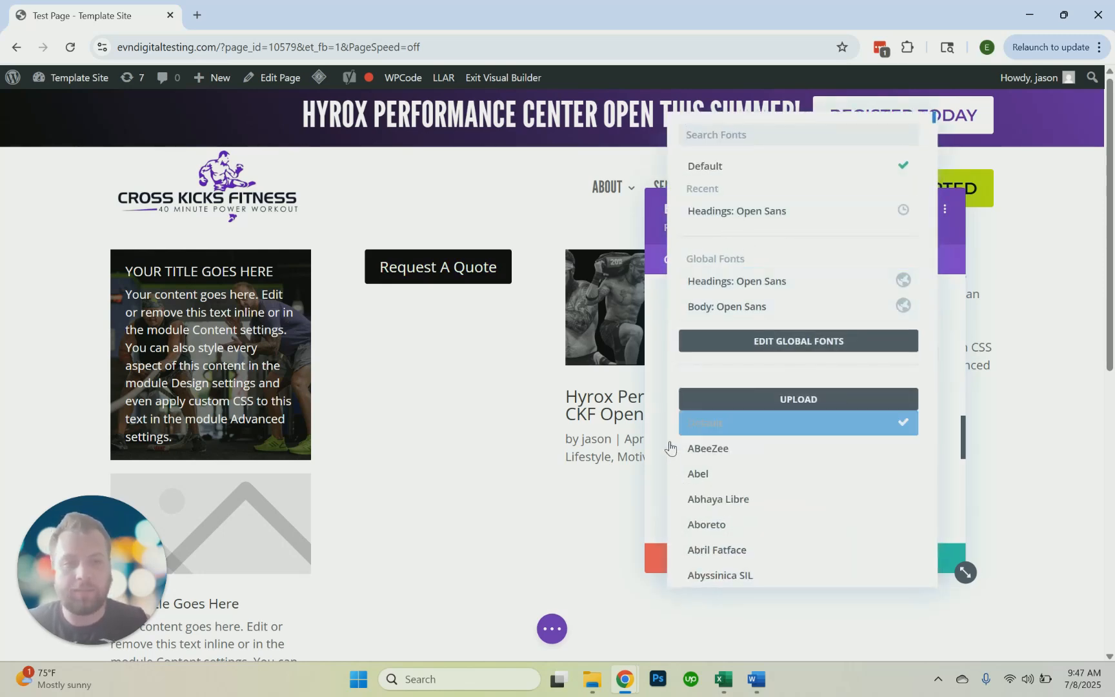
click(665, 464)
scroll(736, 438, down, 3)
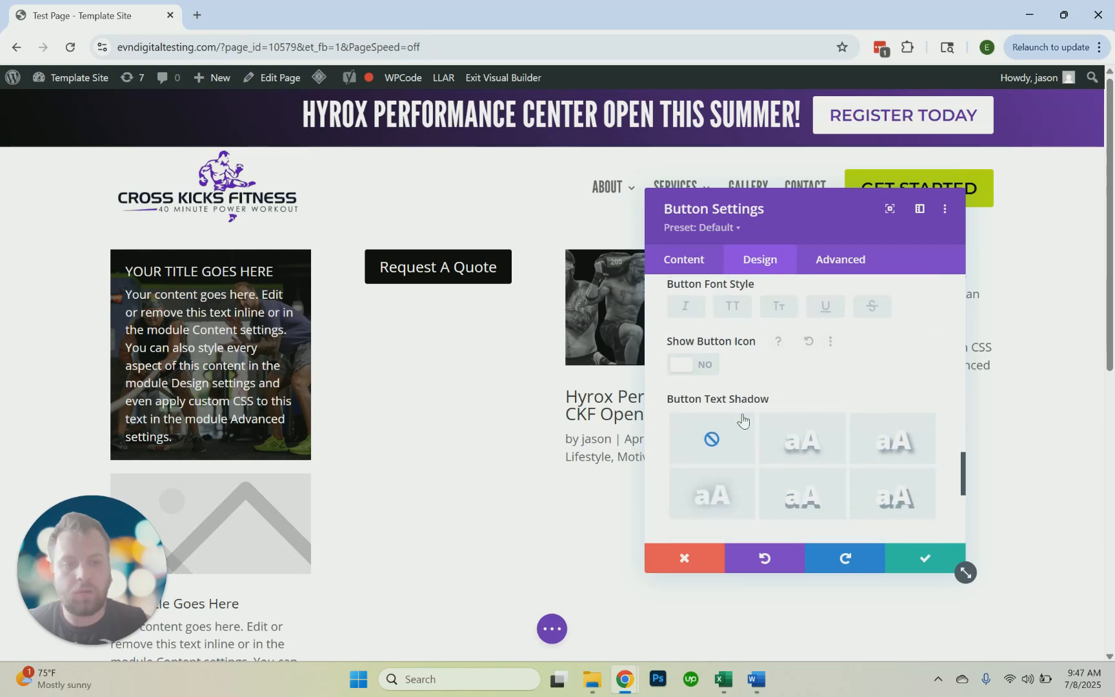
scroll(771, 373, up, 2)
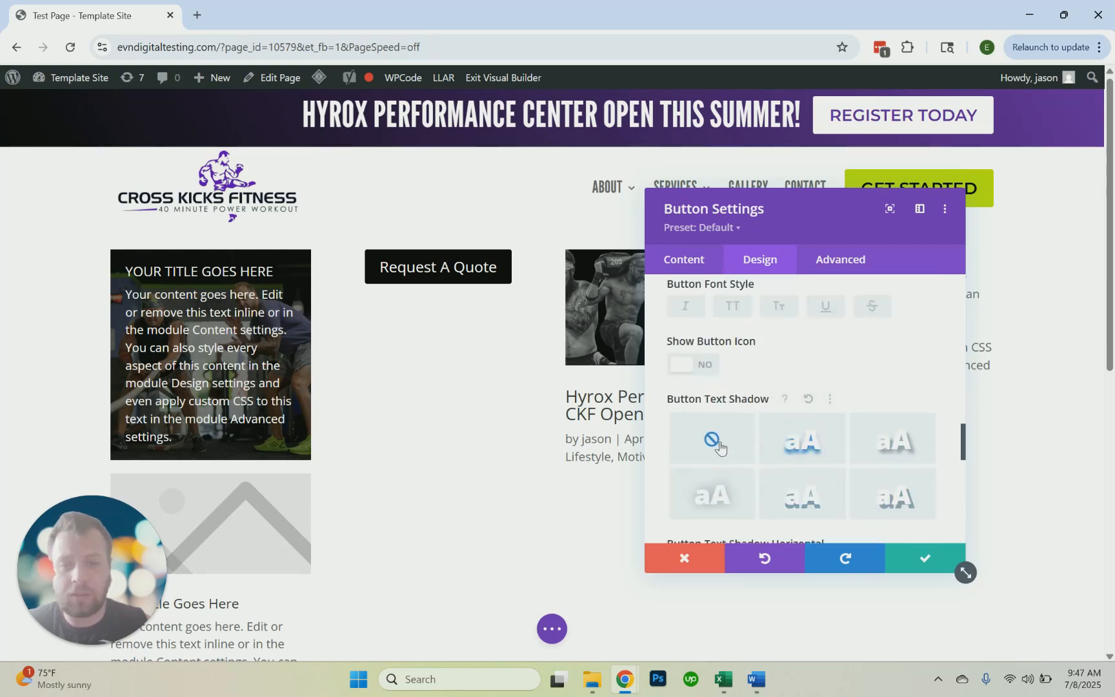
scroll(748, 438, up, 3)
scroll(751, 433, up, 5)
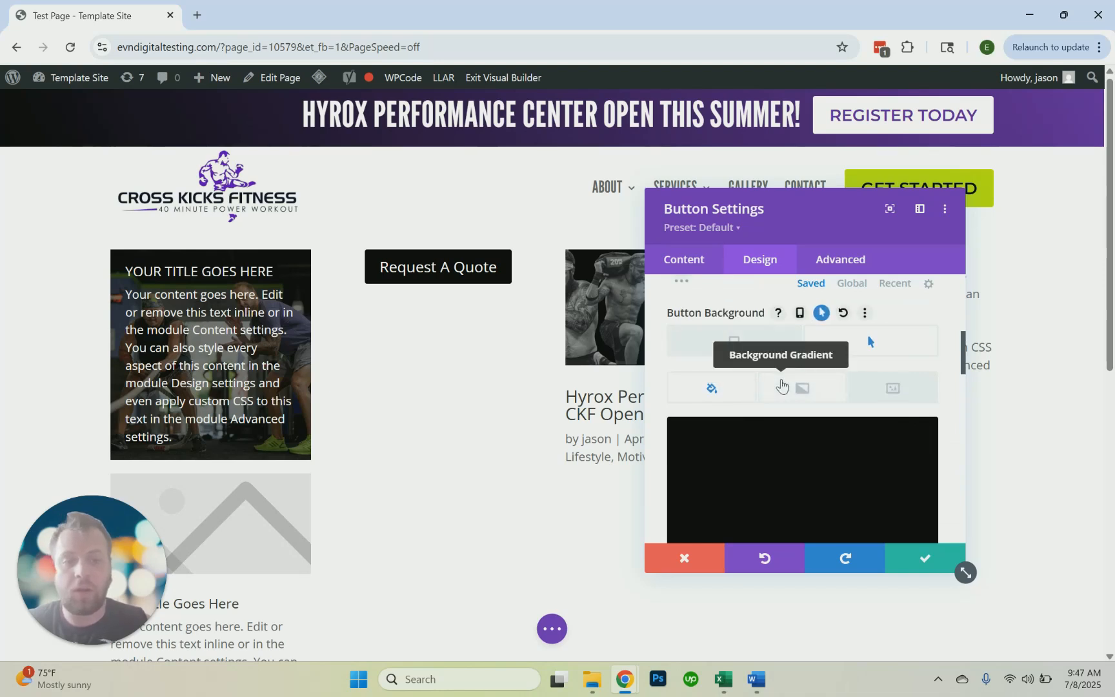
Add a desktop background gradient to the button, running from purple #6a09e6 to green #bbe60e
click(781, 385)
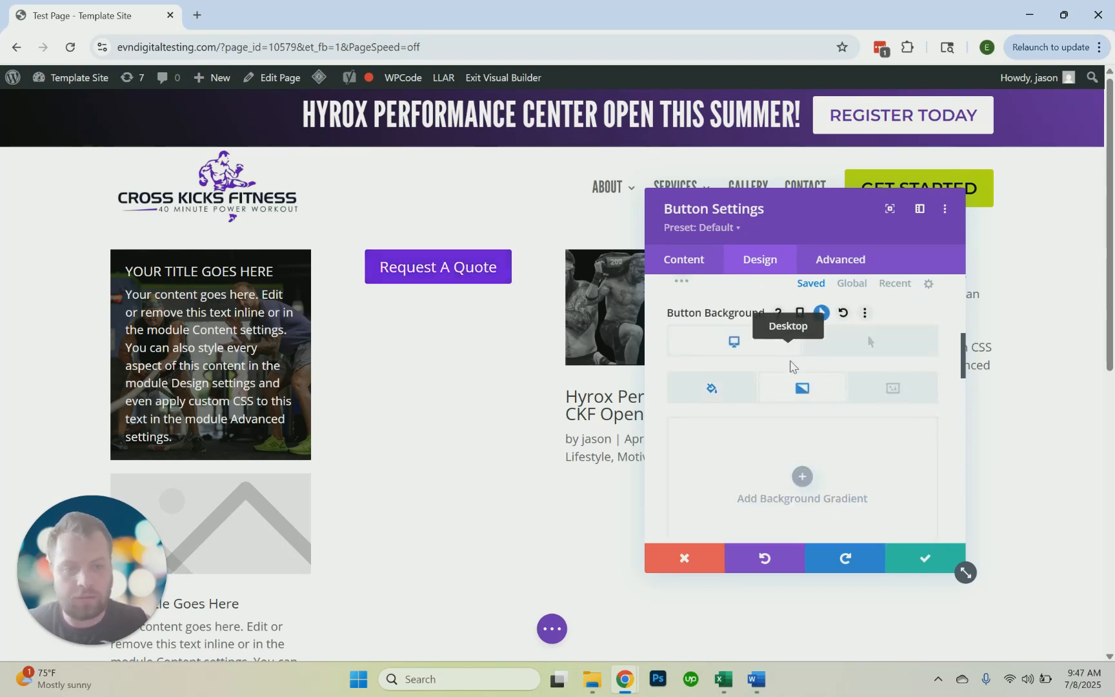
scroll(774, 419, down, 4)
click(742, 365)
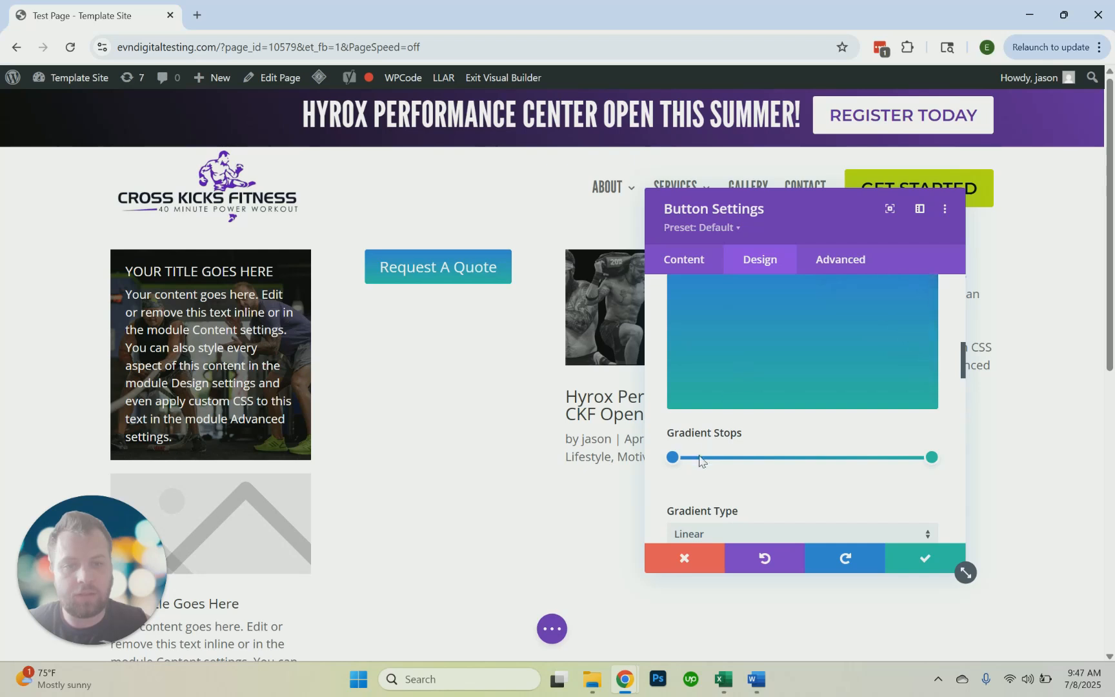
click(672, 457)
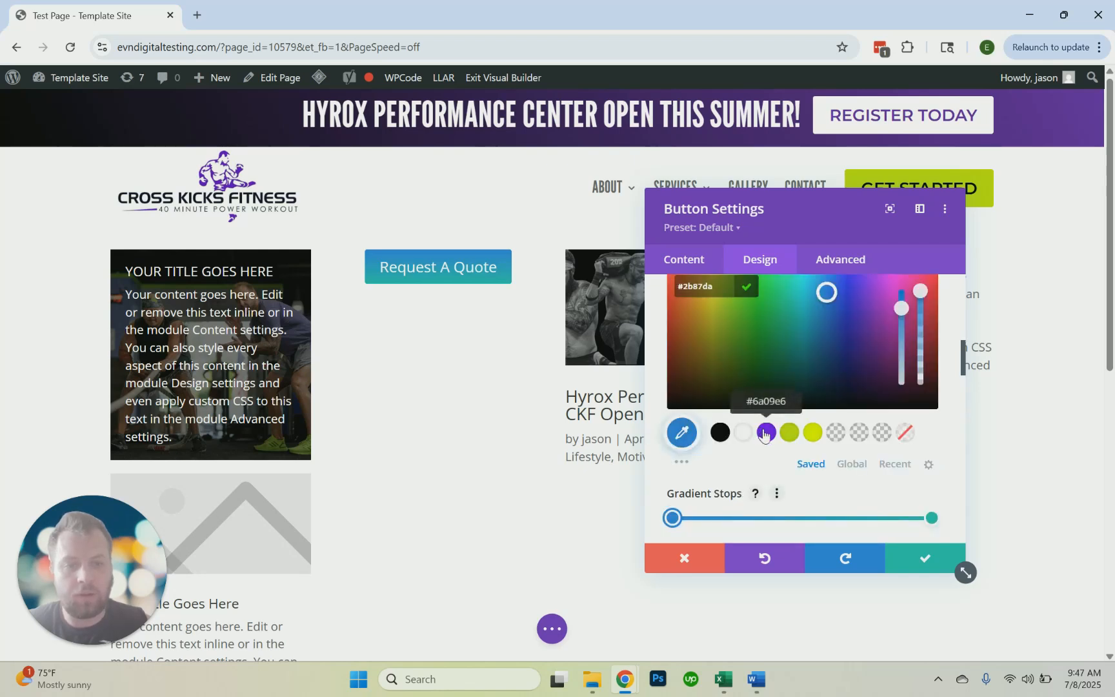
click(766, 431)
click(930, 522)
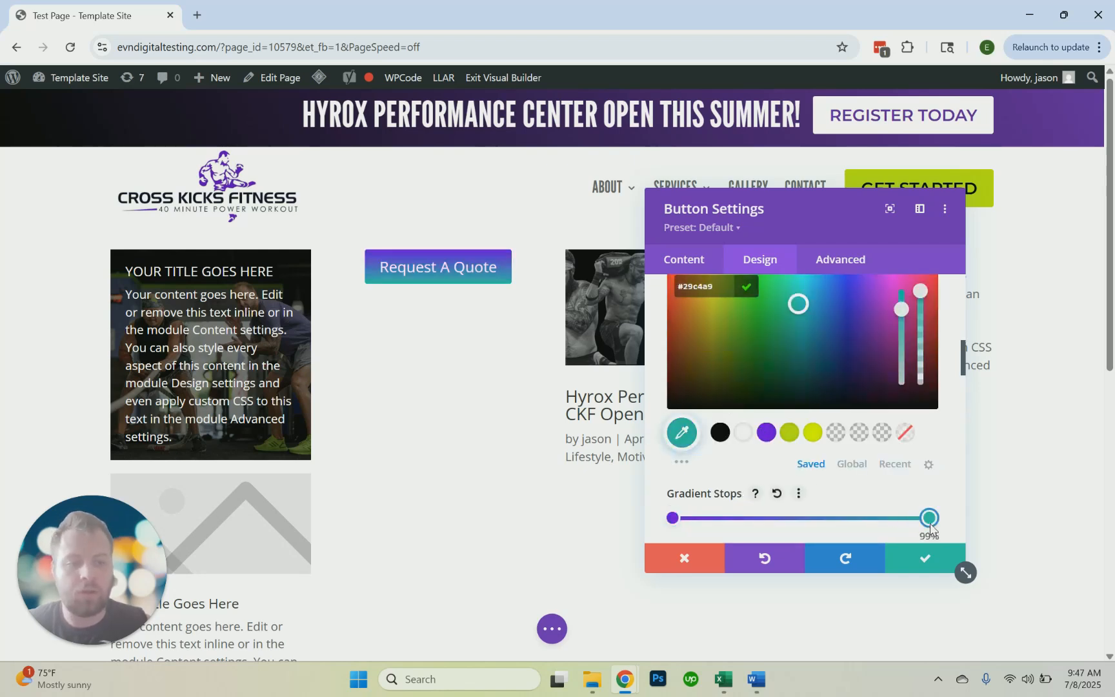
click(792, 436)
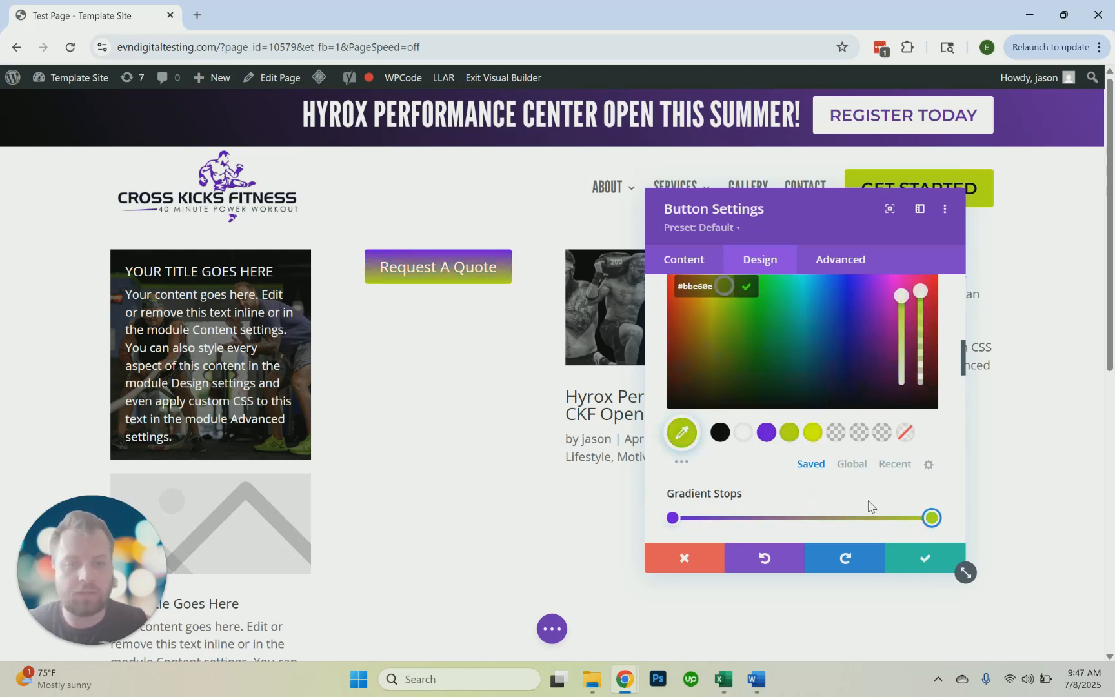
Shift the gradient's purple stop inward and make the button's gradient run horizontally
scroll(833, 490, up, 1)
scroll(834, 488, down, 1)
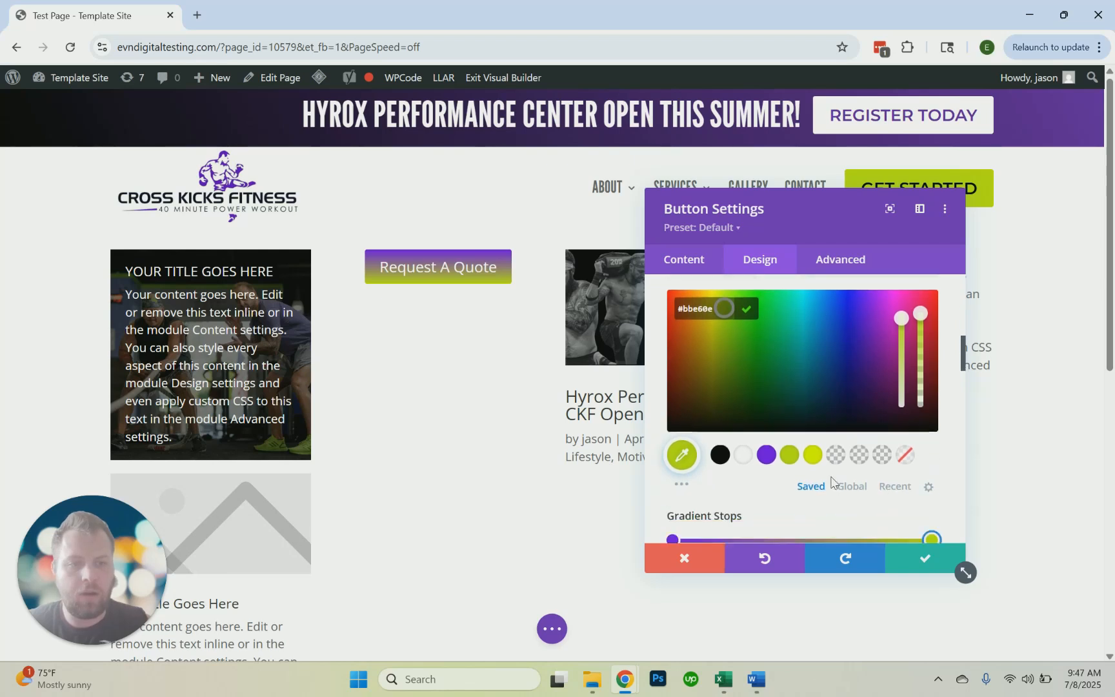
click(745, 288)
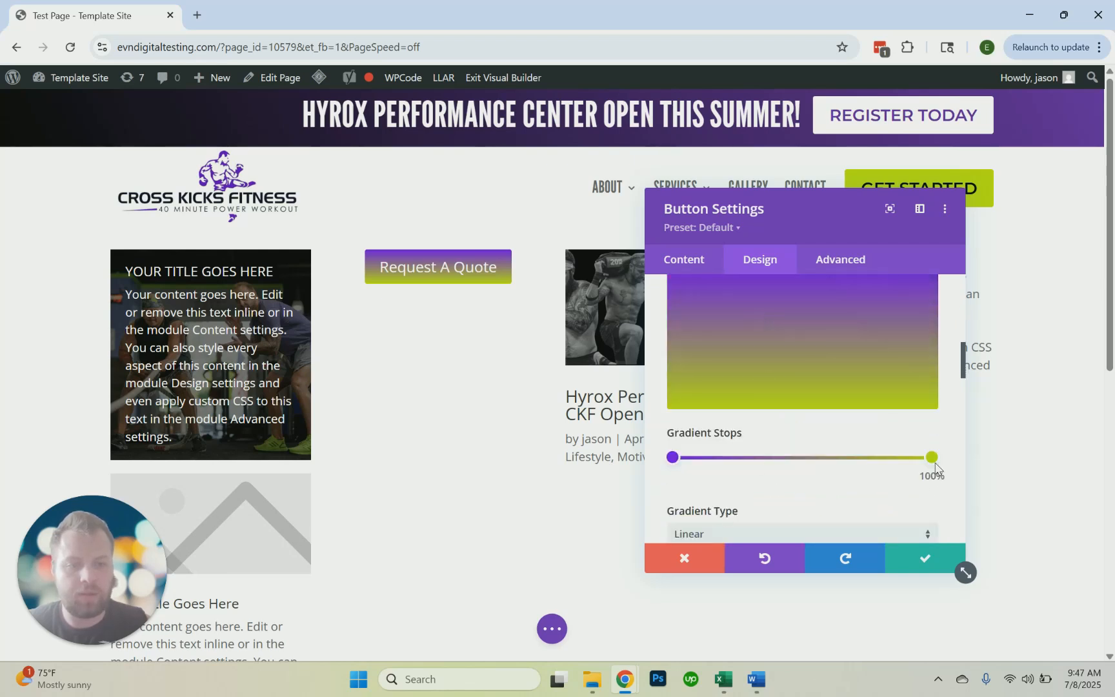
drag(894, 466, 944, 455)
drag(673, 458, 723, 444)
scroll(748, 454, down, 3)
scroll(921, 428, up, 3)
Change the gradient's end stop color to #defe00 and save the button settings
drag(932, 458, 929, 458)
click(932, 459)
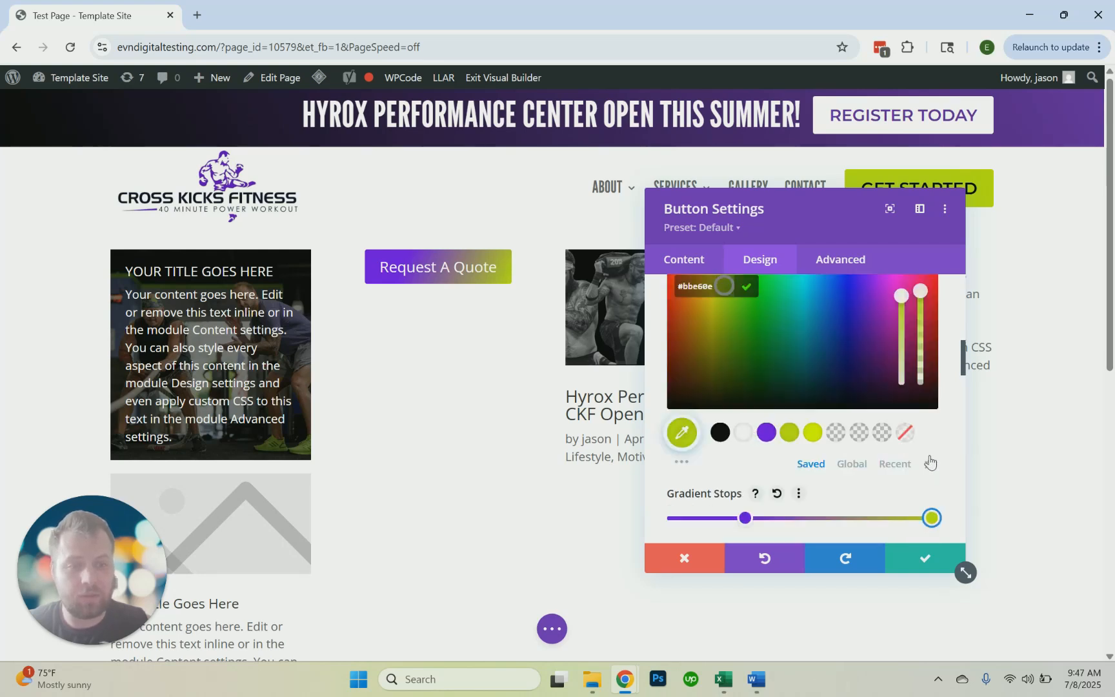
click(812, 432)
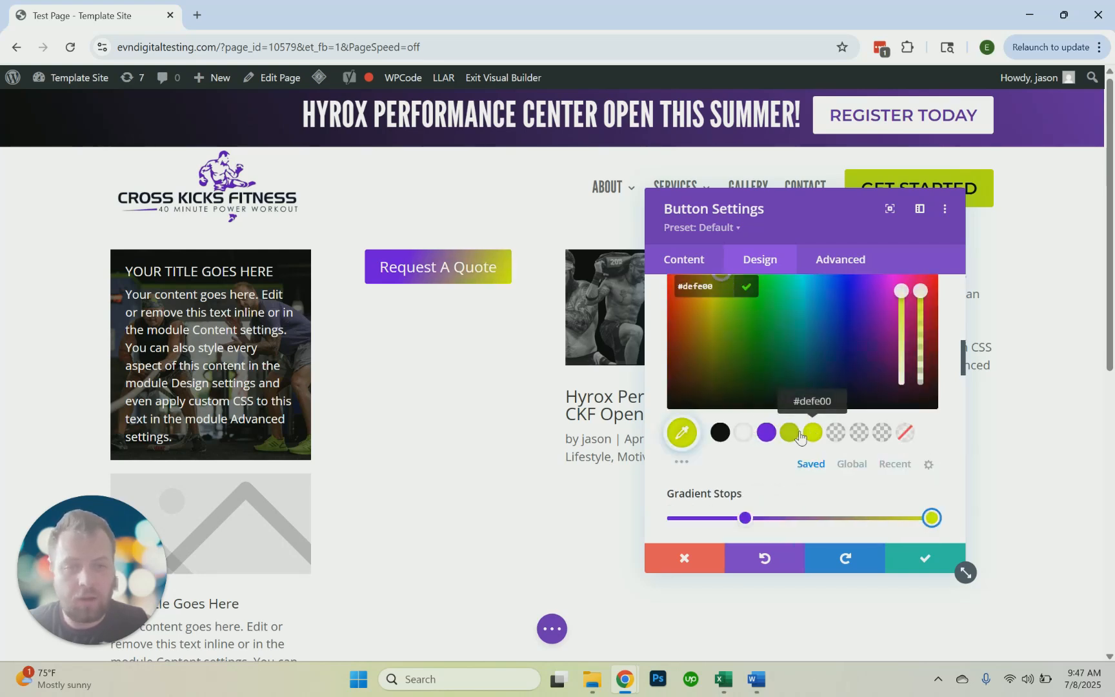
click(913, 571)
click(916, 560)
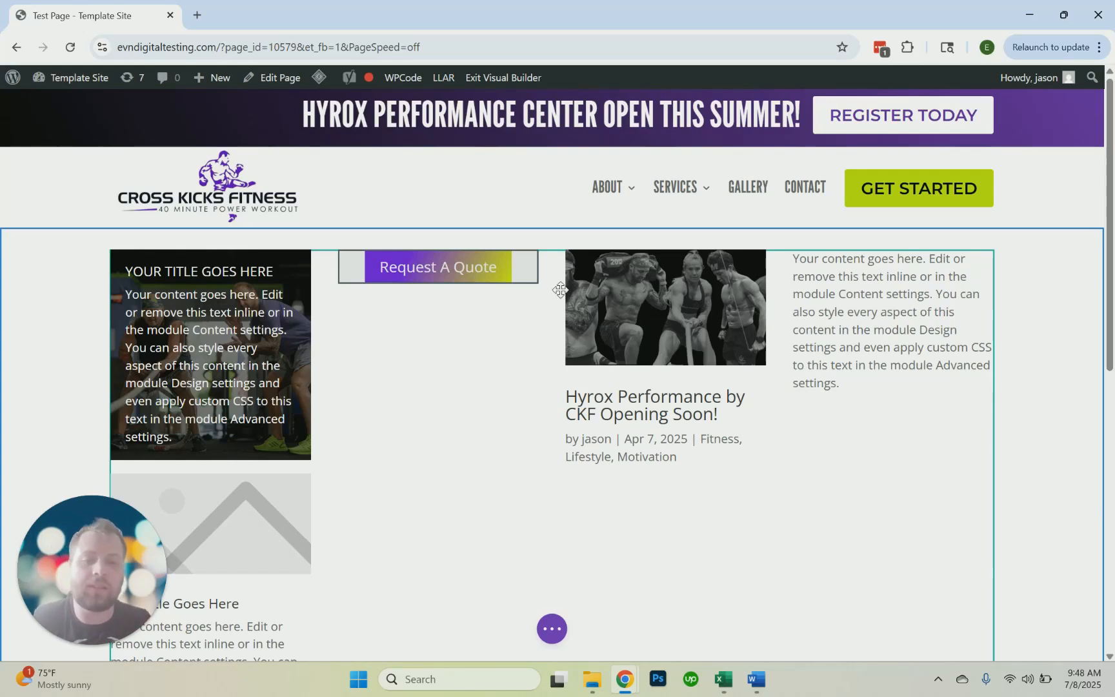
Open the blog module's settings, review its content options and available post types, and close them with Posts kept
mouse_move(647, 328)
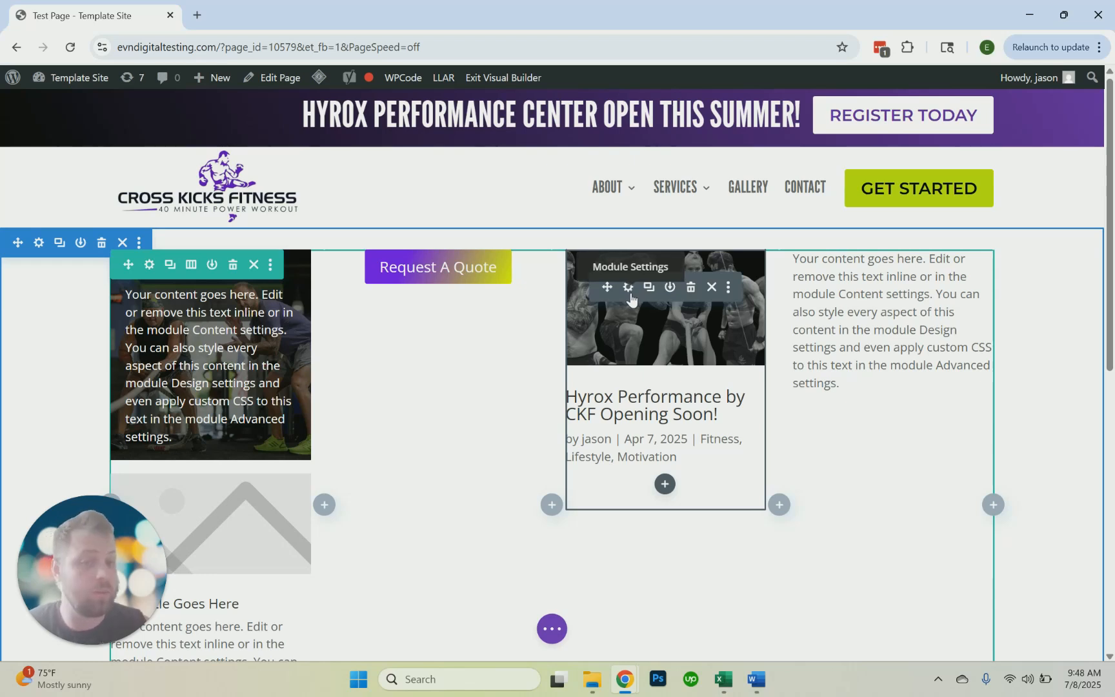
click(629, 288)
scroll(796, 373, down, 3)
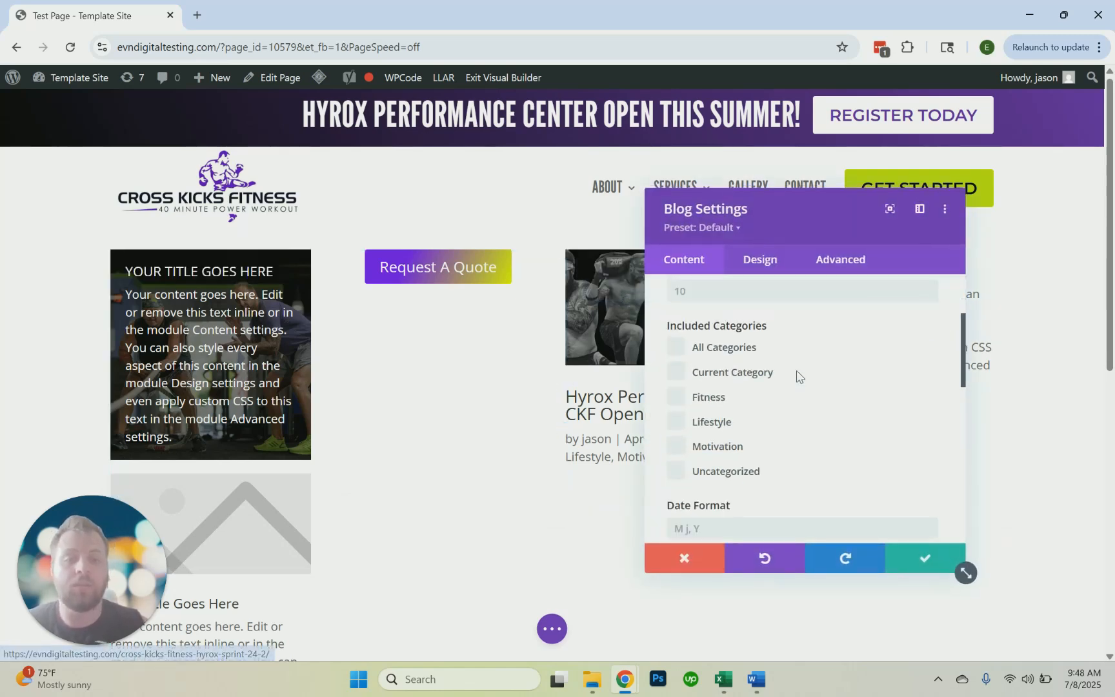
scroll(705, 427, down, 1)
scroll(704, 419, up, 4)
click(713, 386)
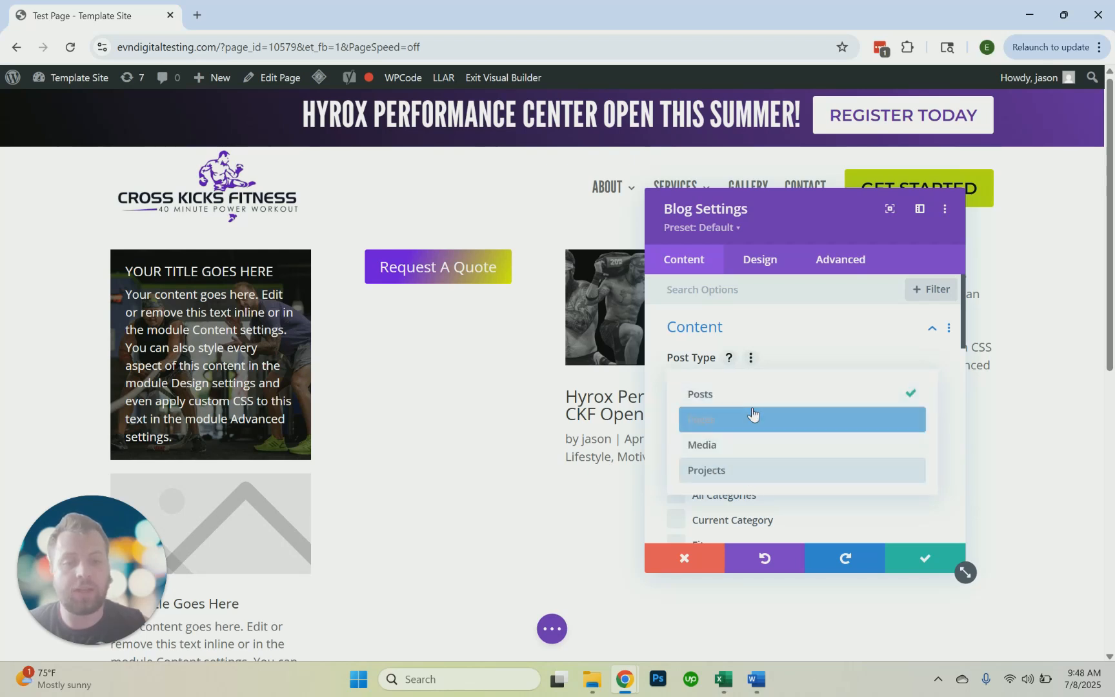
click(805, 339)
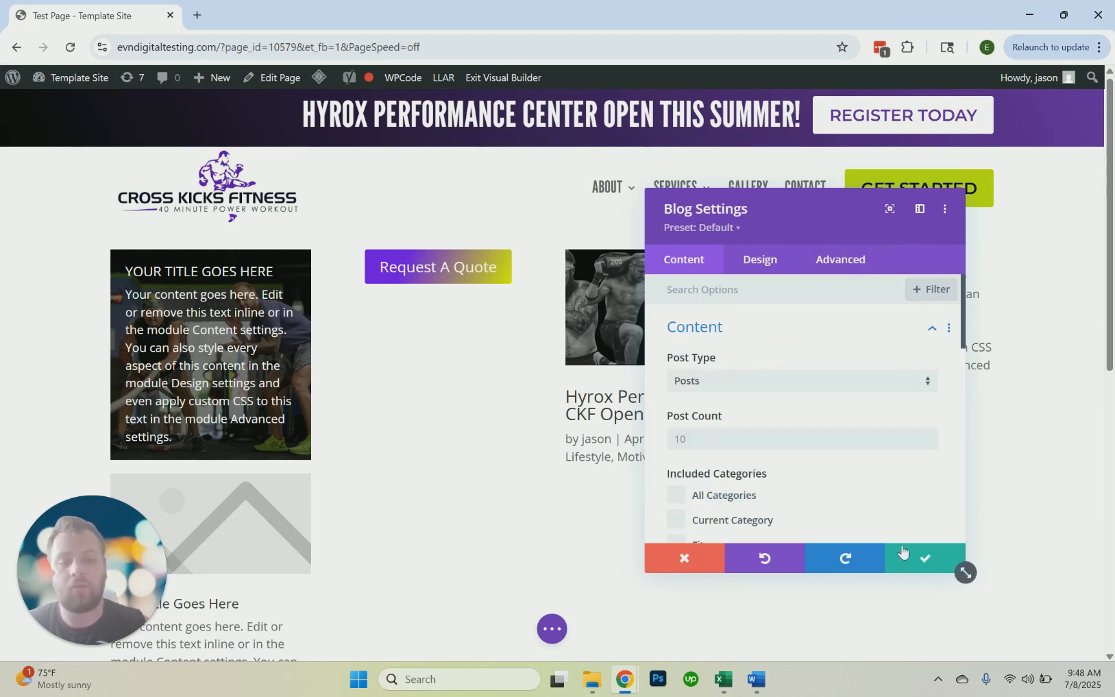
click(924, 559)
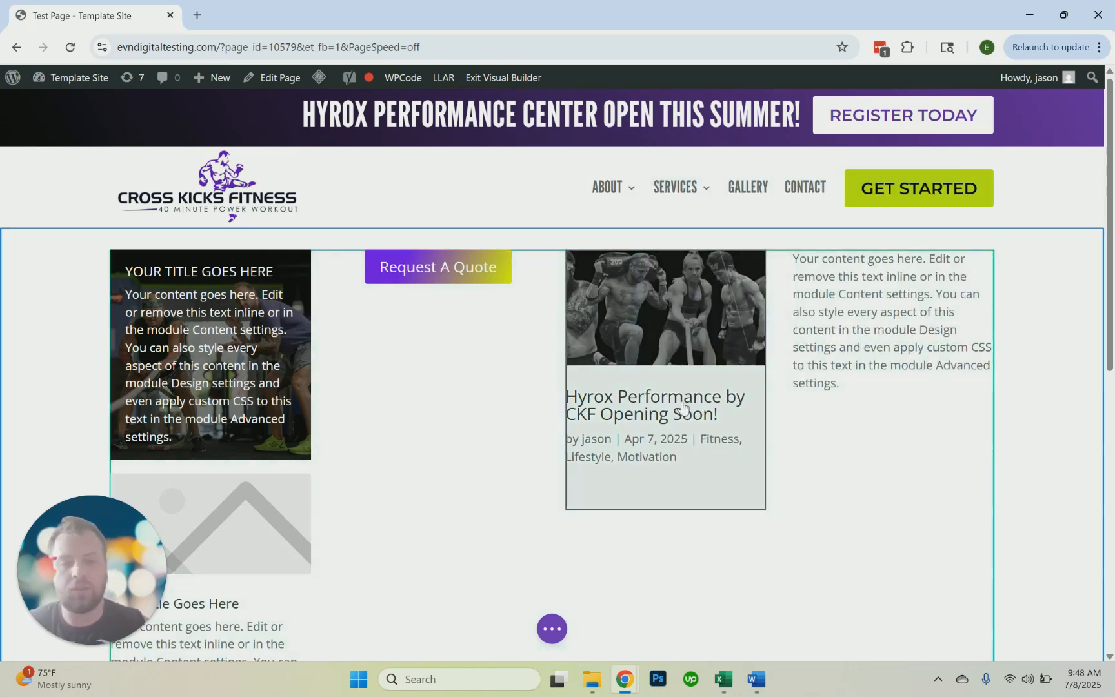
Reopen the blog module's settings and examine its post count, category, date format and excerpt options
mouse_move(683, 335)
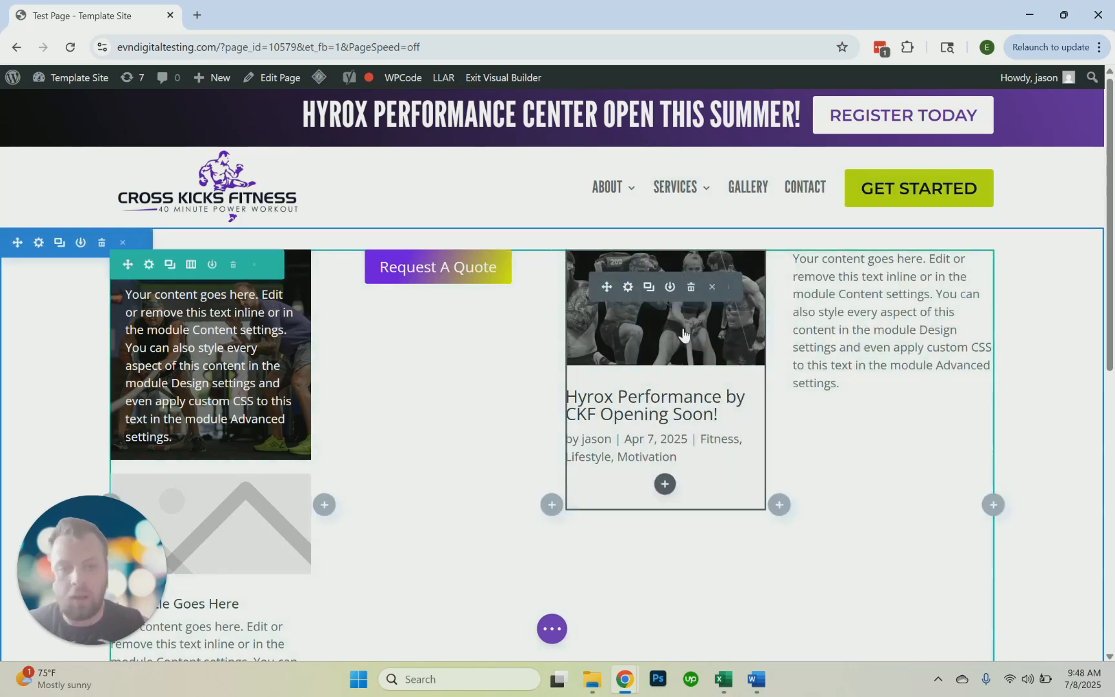
click(629, 288)
scroll(749, 394, down, 2)
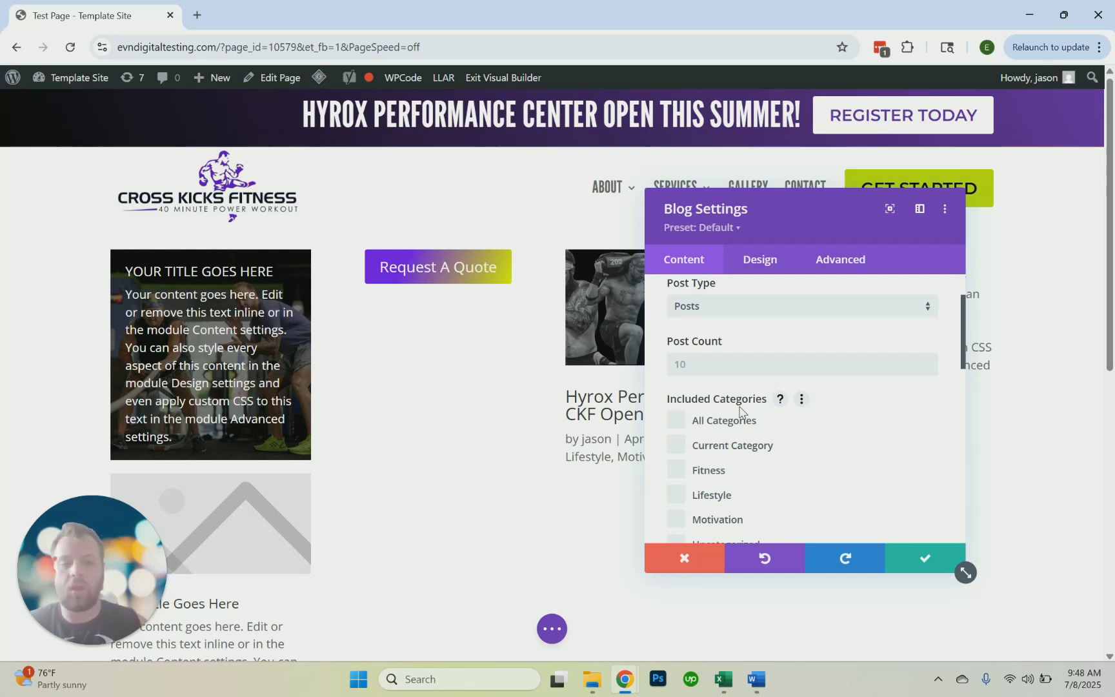
scroll(740, 409, up, 2)
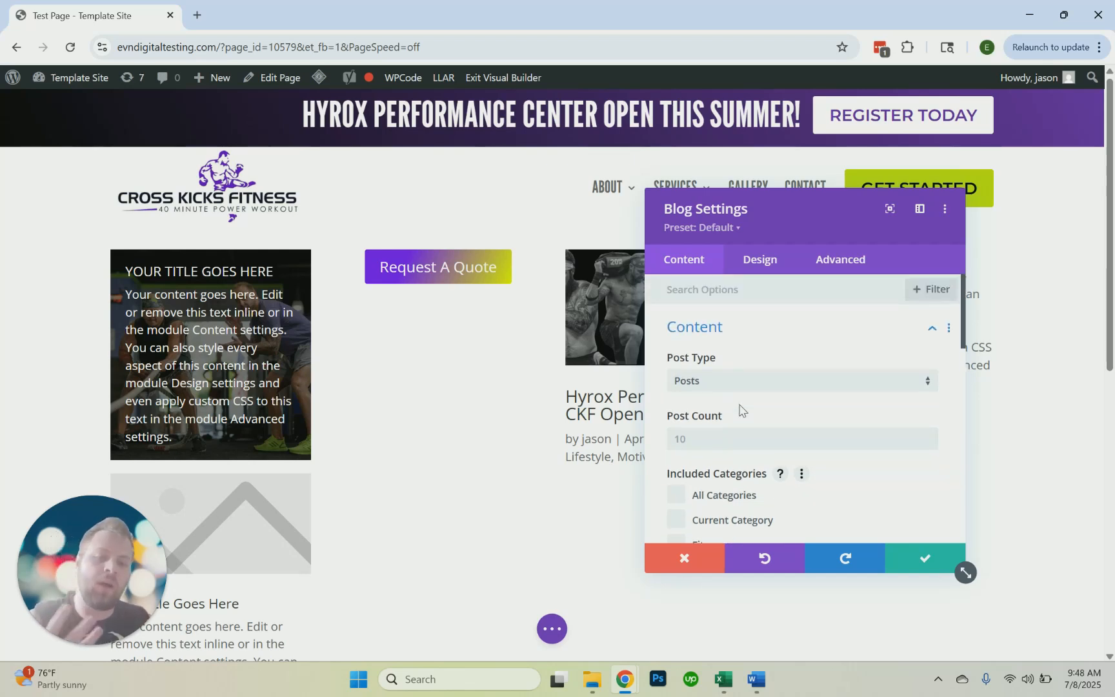
scroll(740, 410, down, 6)
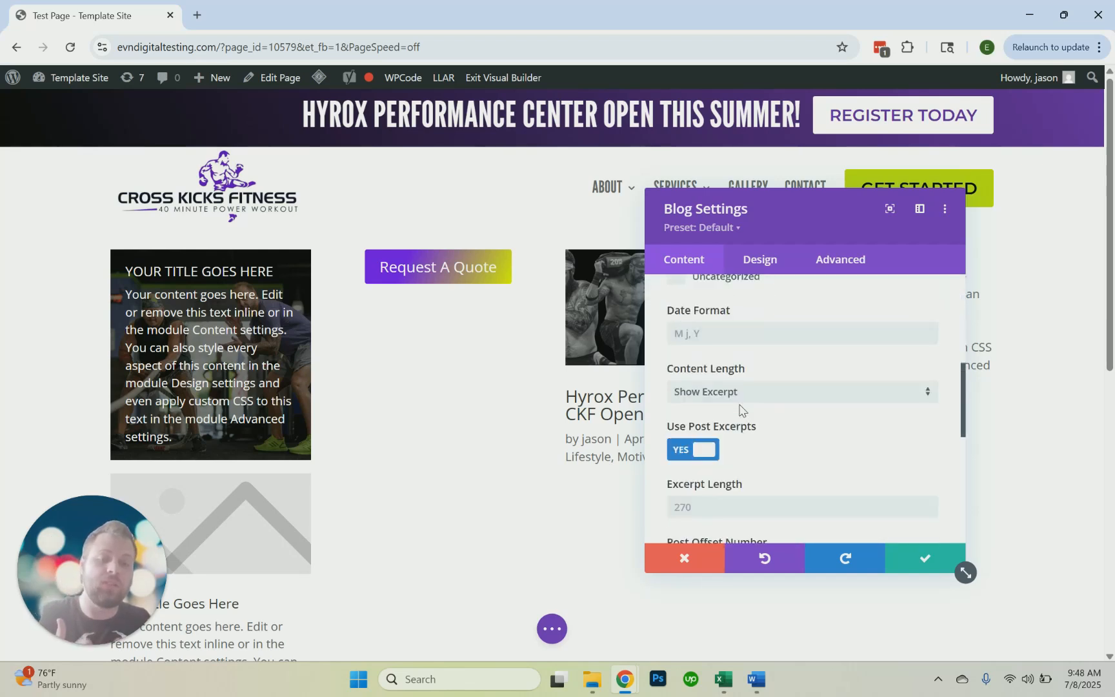
Turn off the blog module's Use Post Excerpts option and reset it to its default
click(697, 420)
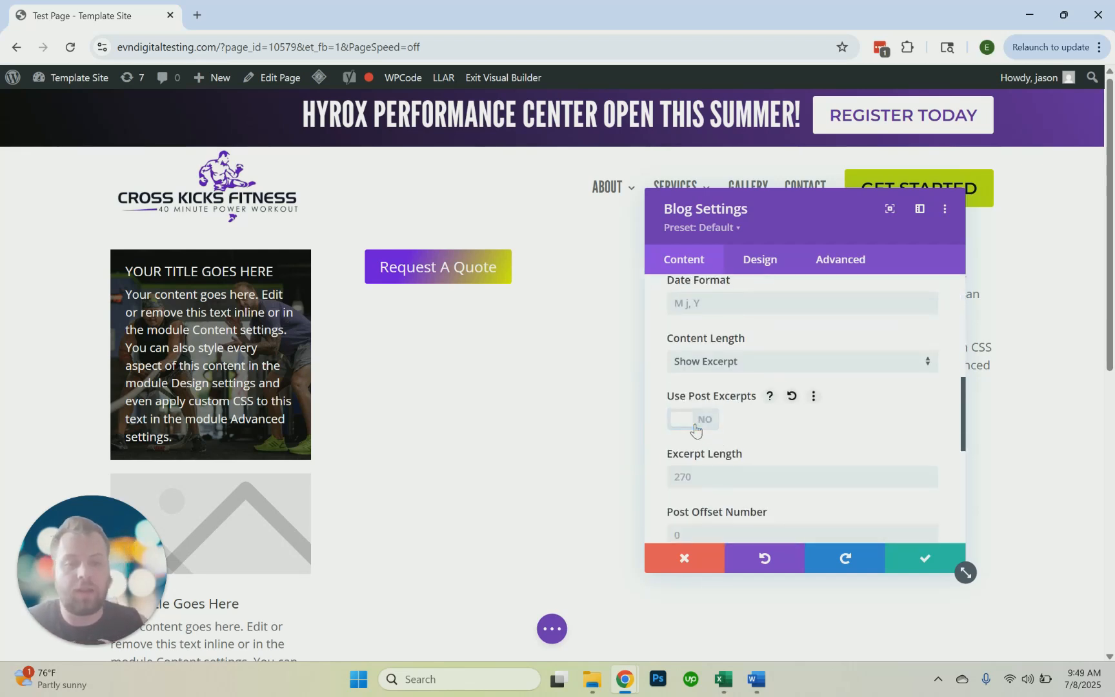
click(791, 396)
scroll(791, 457, down, 2)
scroll(791, 446, up, 3)
Move the Blog Settings dialog clear of the blog post and expand the options for showing author, date and categories
drag(766, 217, 303, 144)
scroll(333, 353, down, 3)
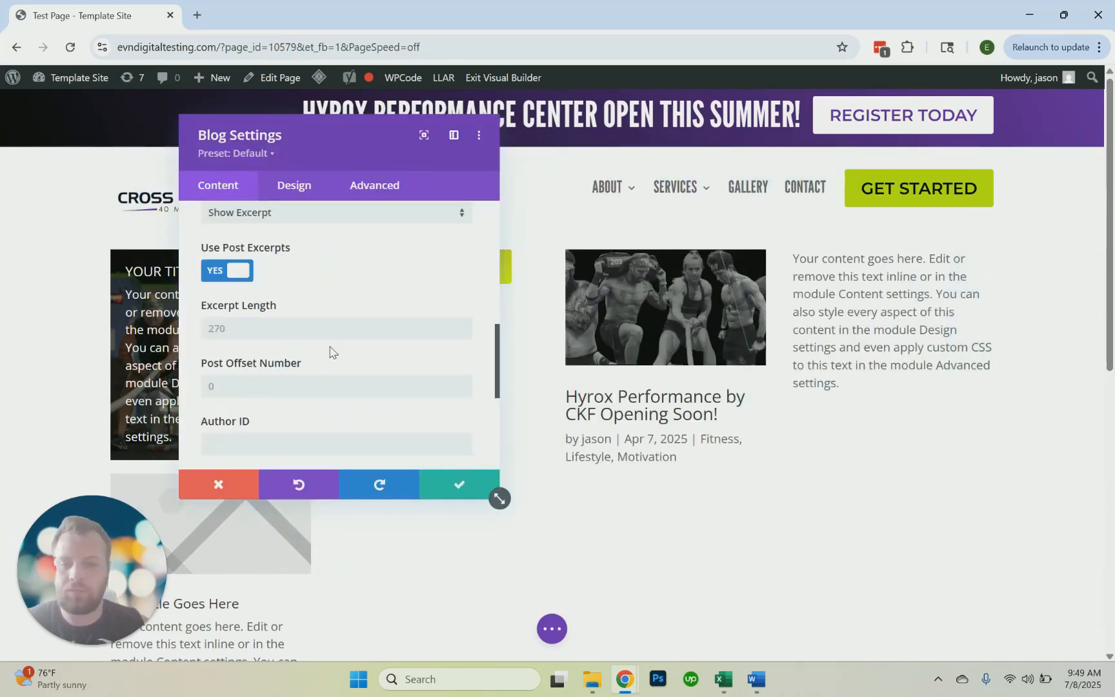
scroll(300, 332, down, 2)
click(280, 334)
scroll(268, 326, up, 5)
scroll(232, 319, down, 1)
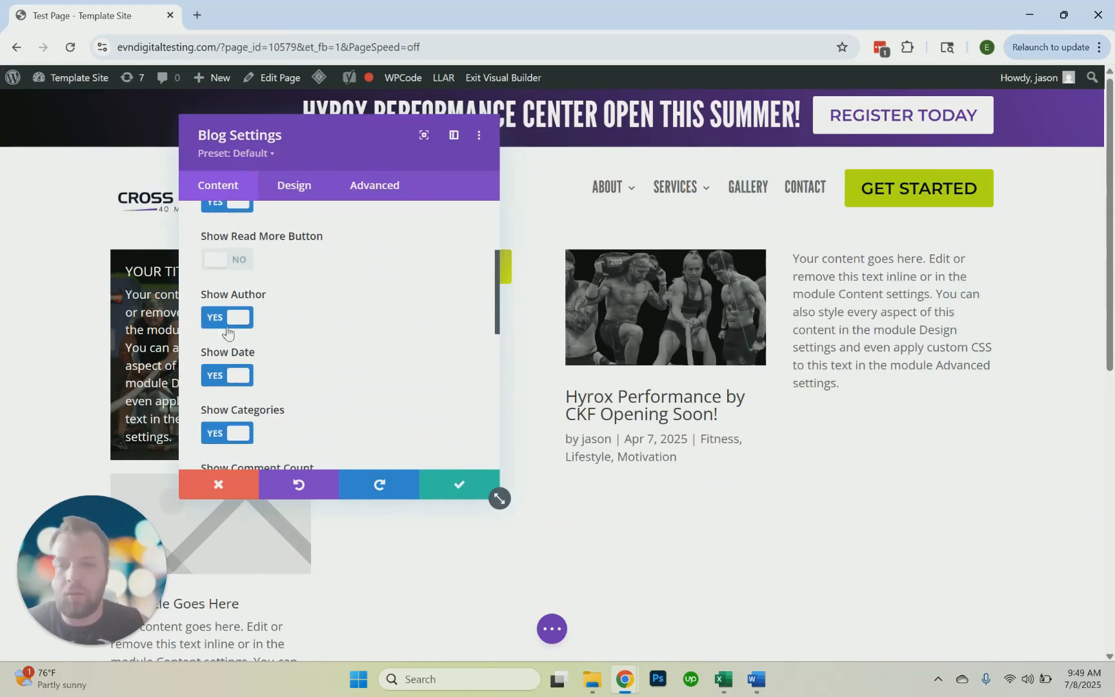
Turn off the Show Author, Show Date and Show Categories options for the blog module
click(227, 318)
click(229, 375)
scroll(234, 374, down, 1)
click(229, 357)
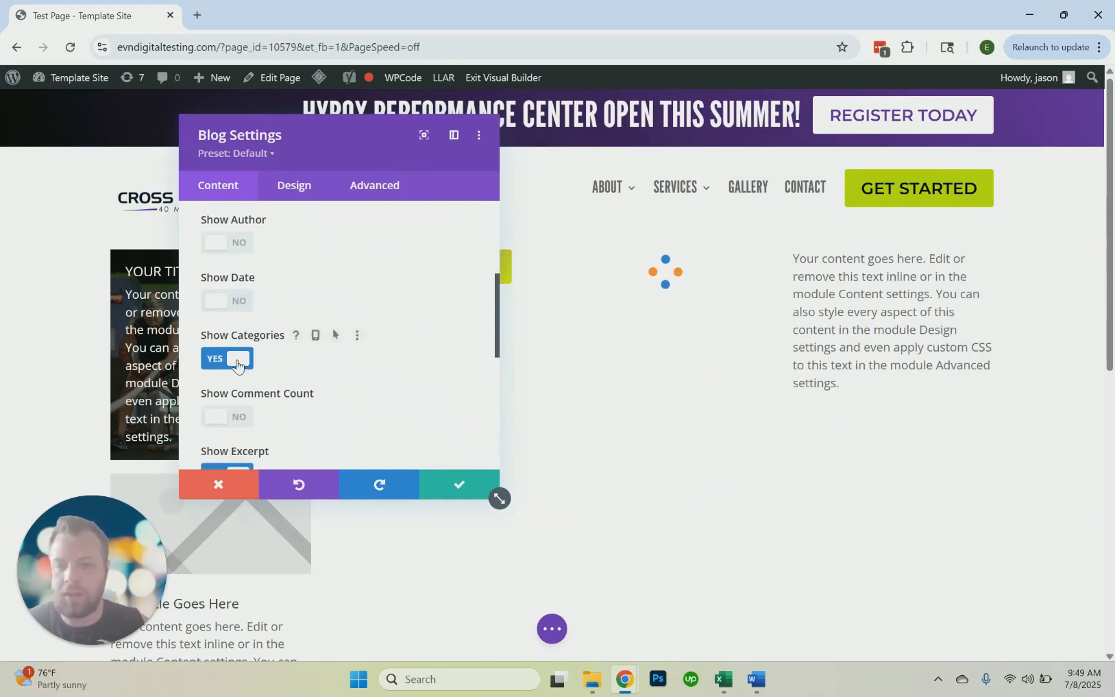
Turn off the blog module's Show Excerpt option and save its settings
scroll(237, 361, down, 1)
scroll(237, 365, down, 1)
scroll(247, 366, up, 4)
scroll(247, 365, up, 1)
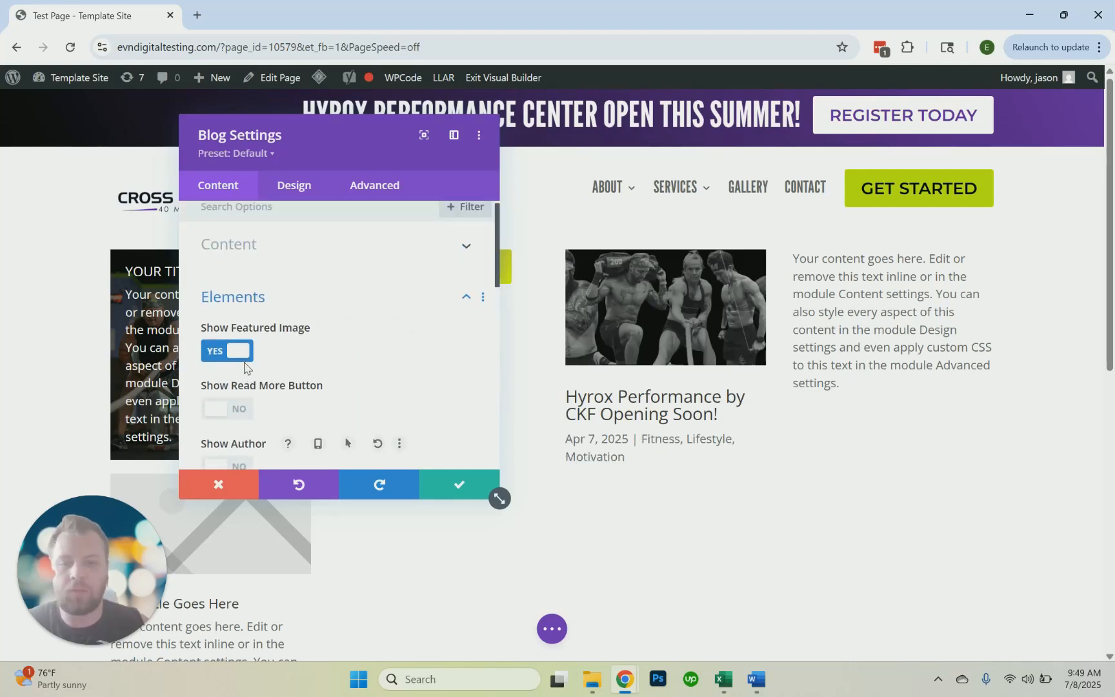
scroll(242, 368, down, 3)
scroll(242, 367, down, 2)
click(240, 400)
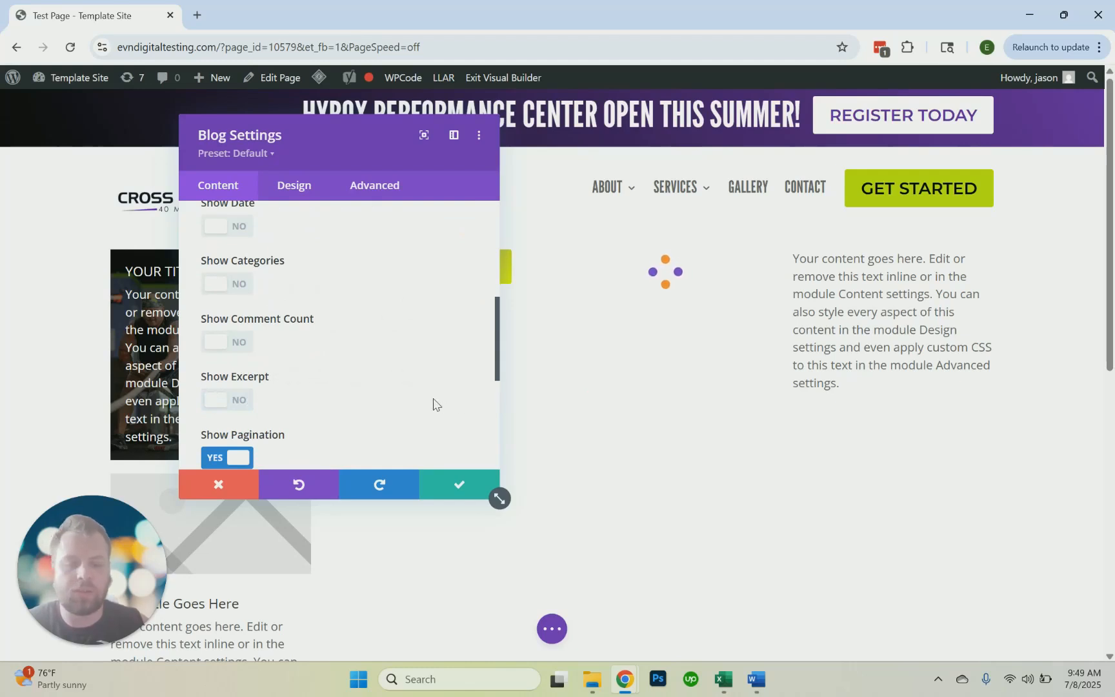
click(460, 485)
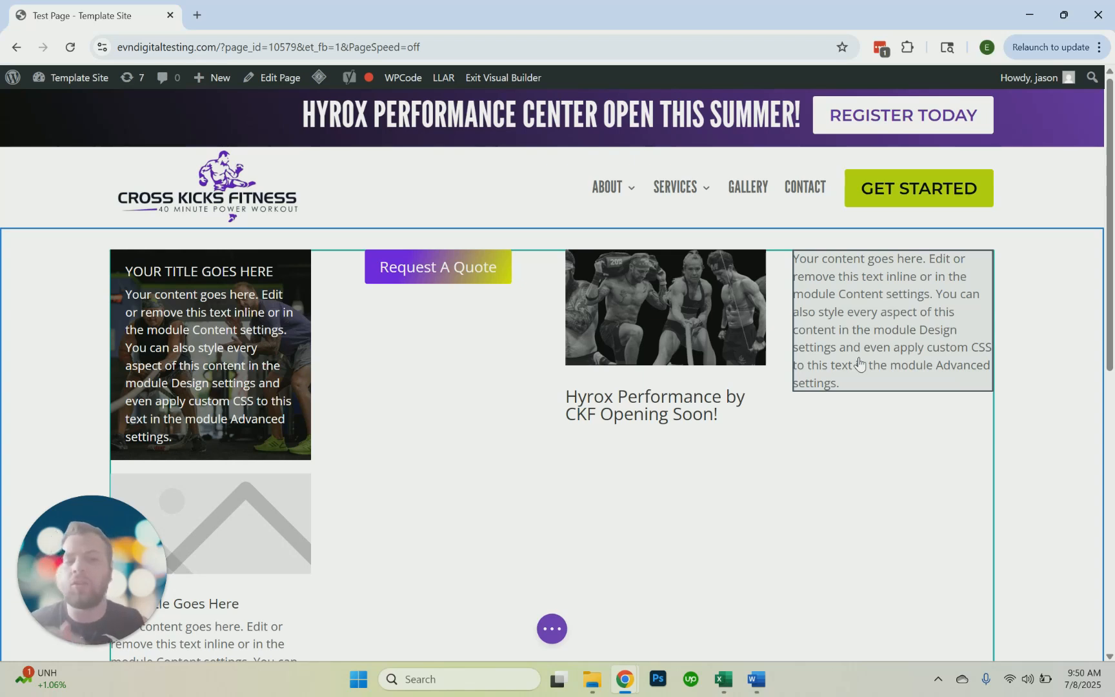
Open the settings of the text module in the last column and examine its link and text design options
mouse_move(860, 300)
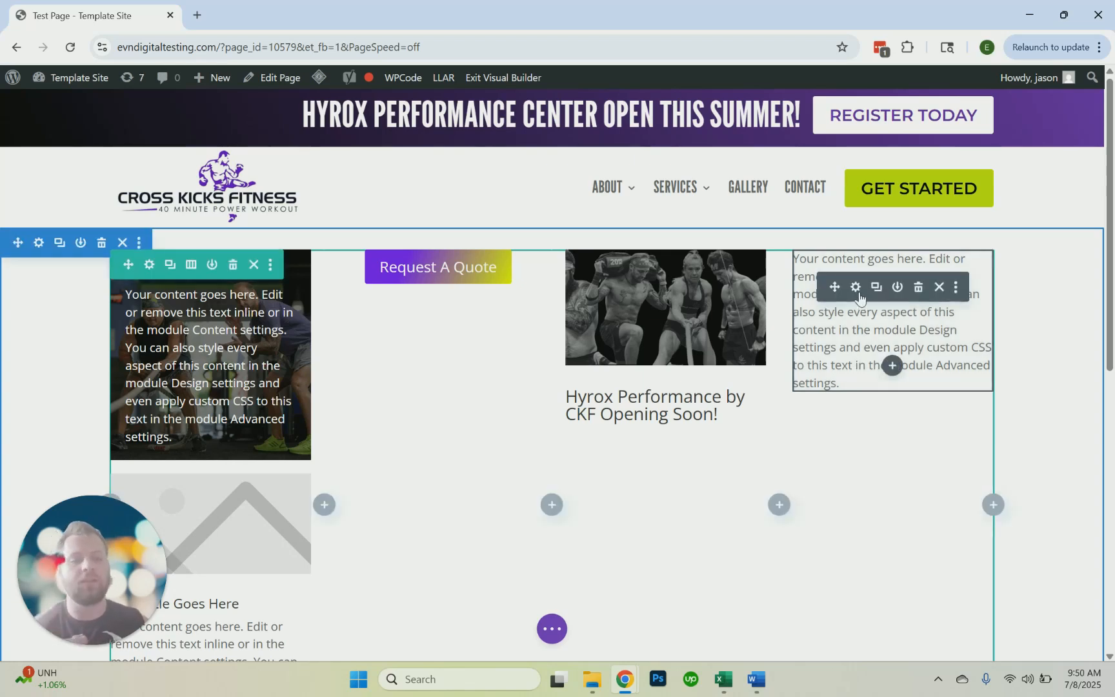
click(855, 287)
scroll(338, 357, down, 3)
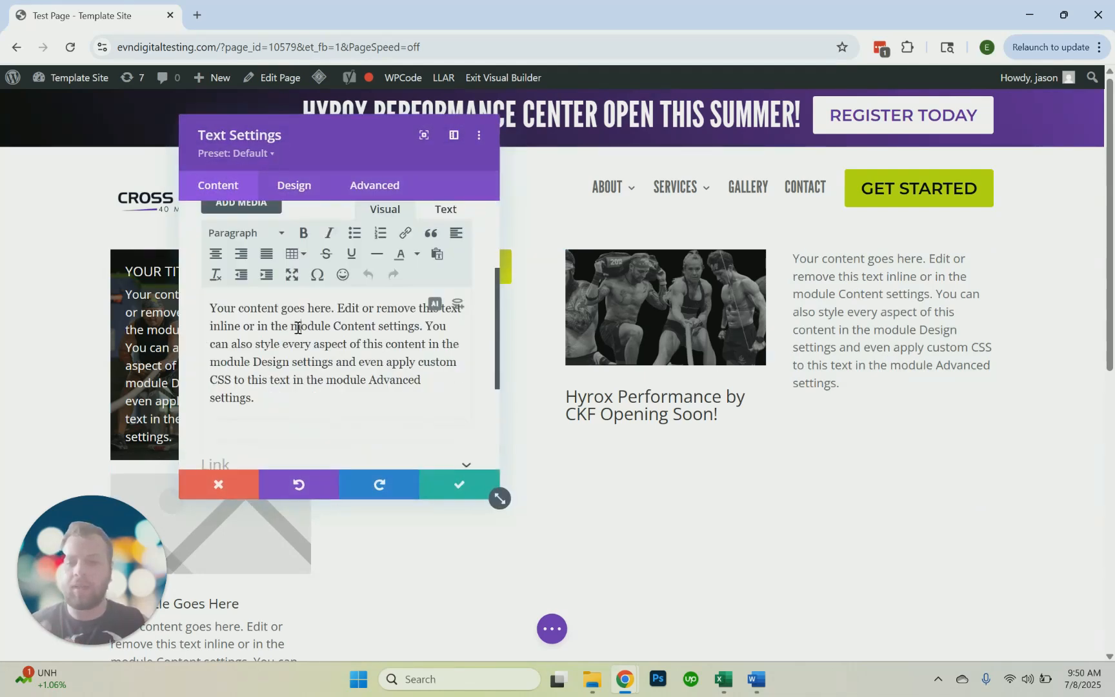
scroll(298, 327, down, 5)
click(274, 326)
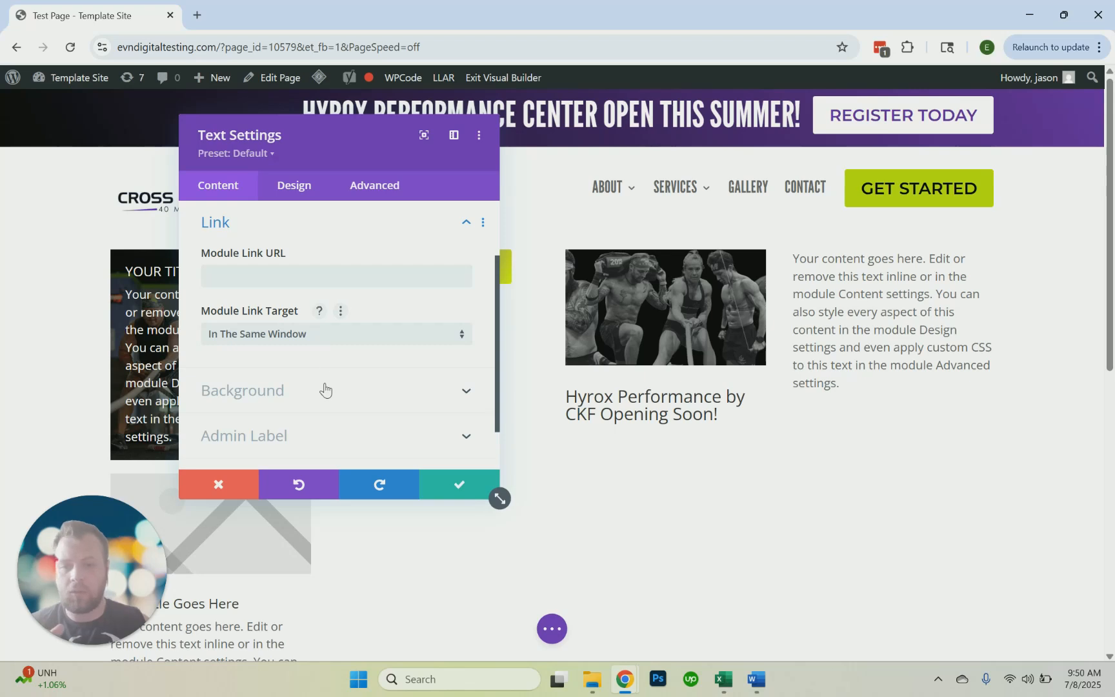
scroll(314, 369, up, 2)
click(284, 255)
click(313, 195)
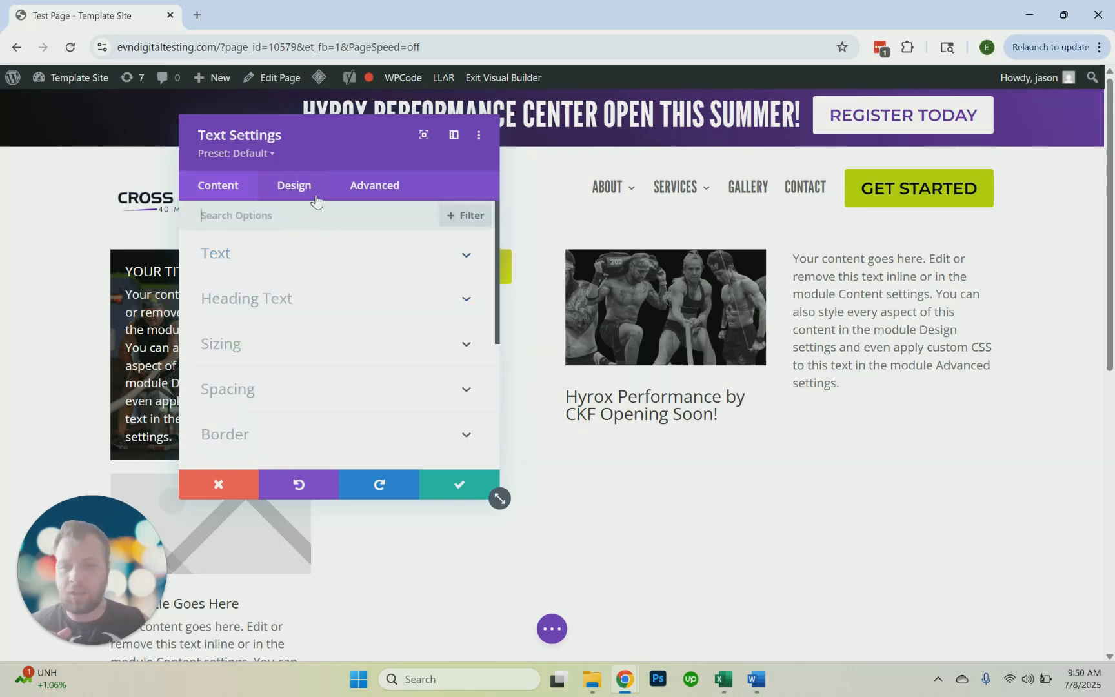
click(332, 268)
scroll(346, 324, down, 1)
scroll(294, 326, up, 1)
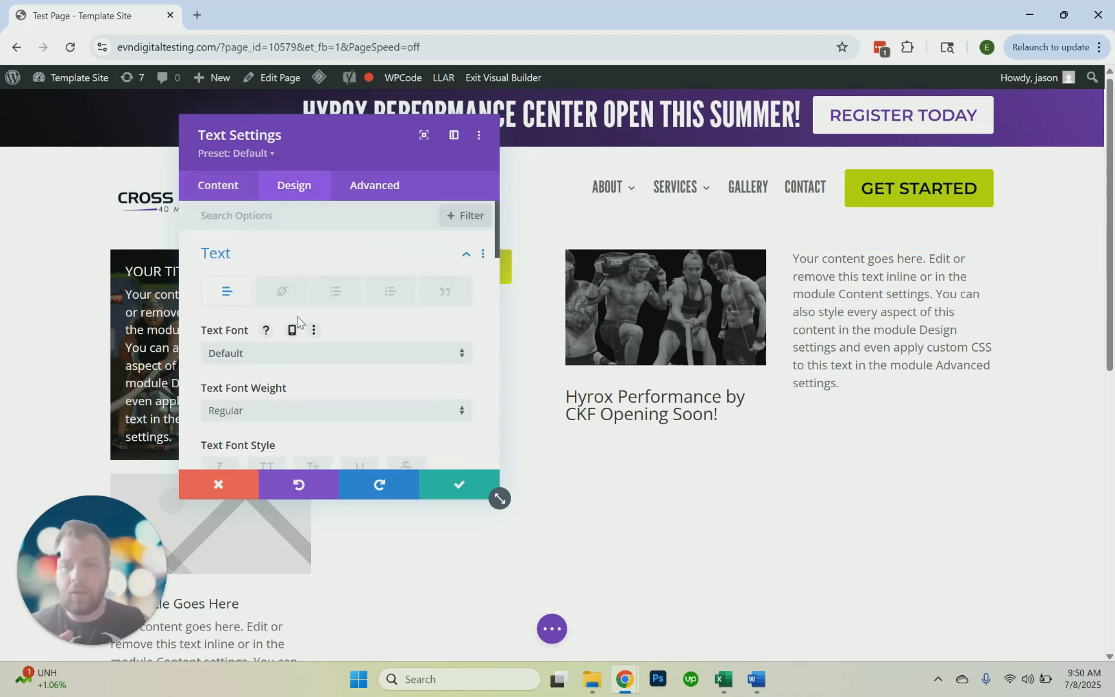
Add a separate line reading "Headline" above the text module's body paragraph
click(229, 192)
click(235, 258)
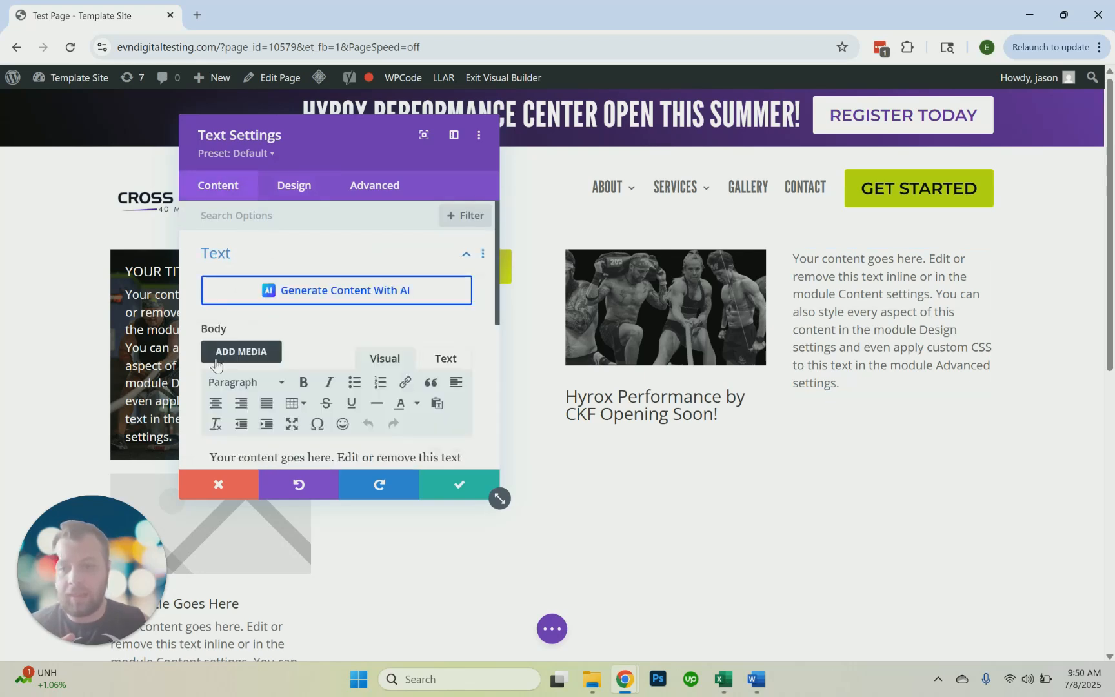
scroll(213, 319, down, 3)
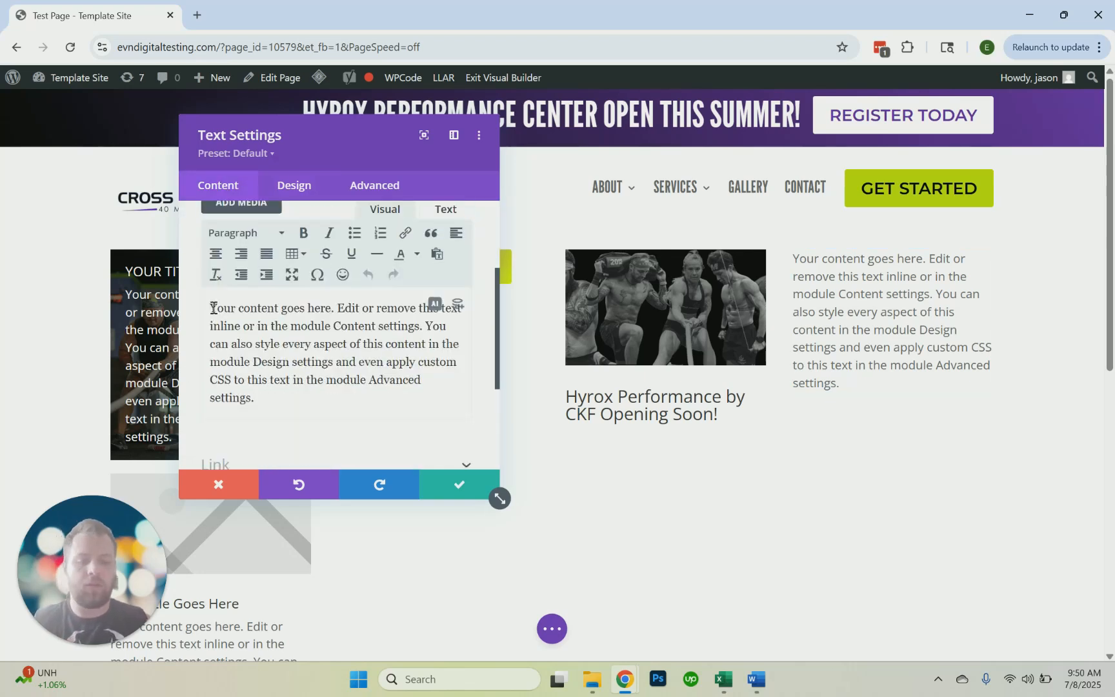
click(213, 307)
key(Return)
text(Headline)
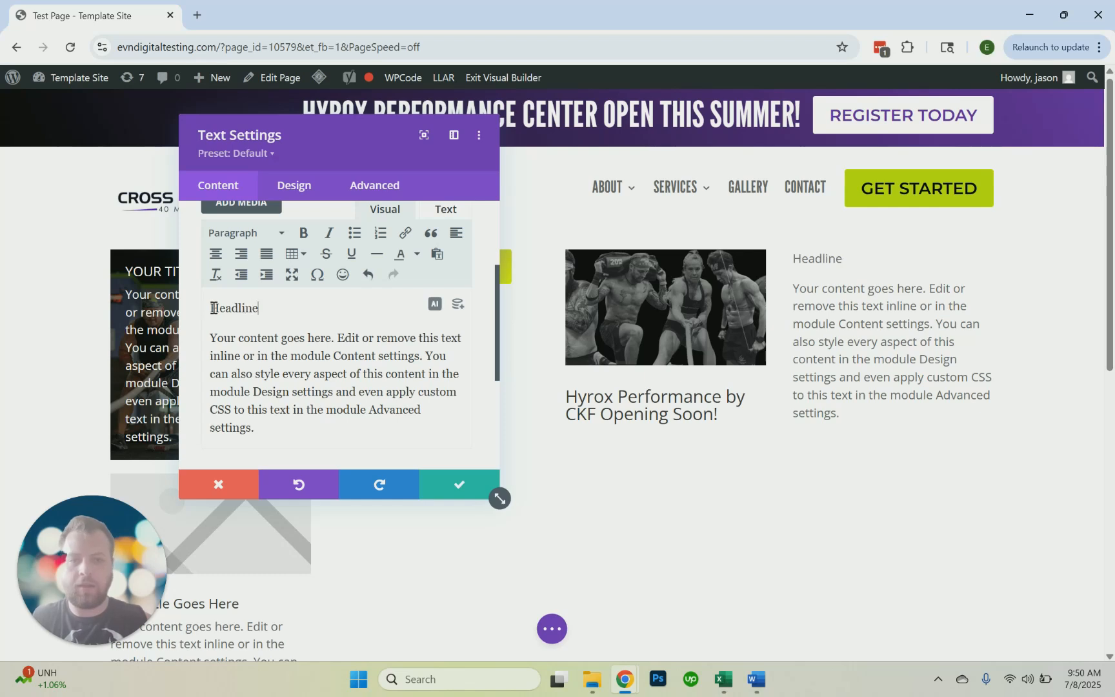
Format the "Headline" line in the text module as Heading 3
double_click(229, 320)
click(231, 308)
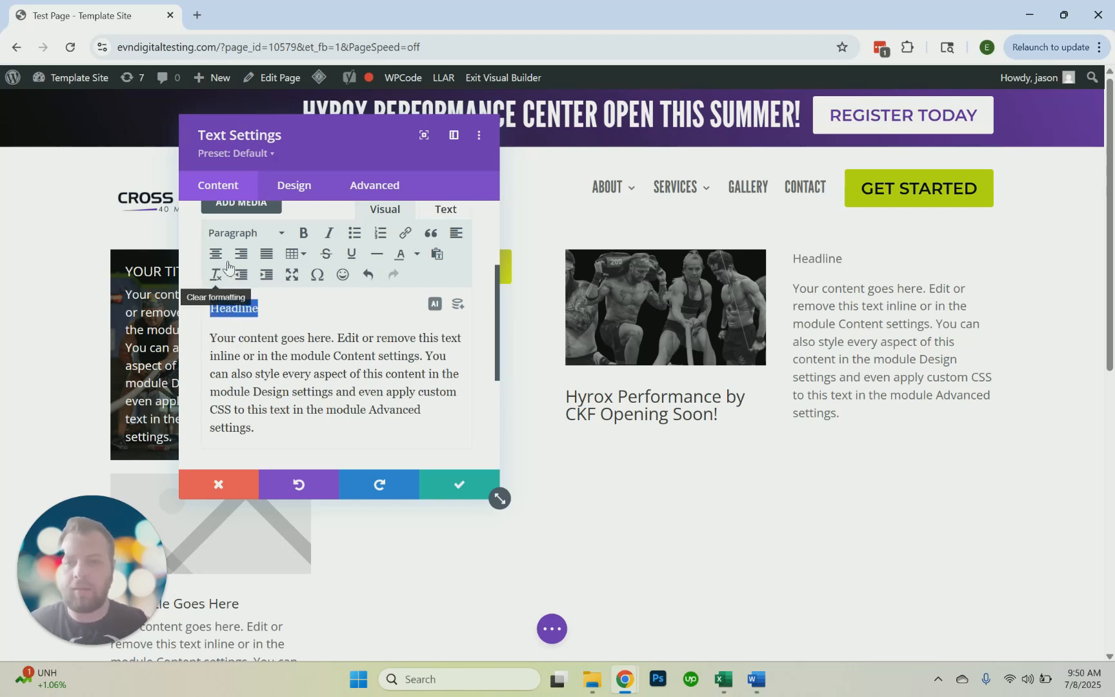
click(229, 234)
click(280, 362)
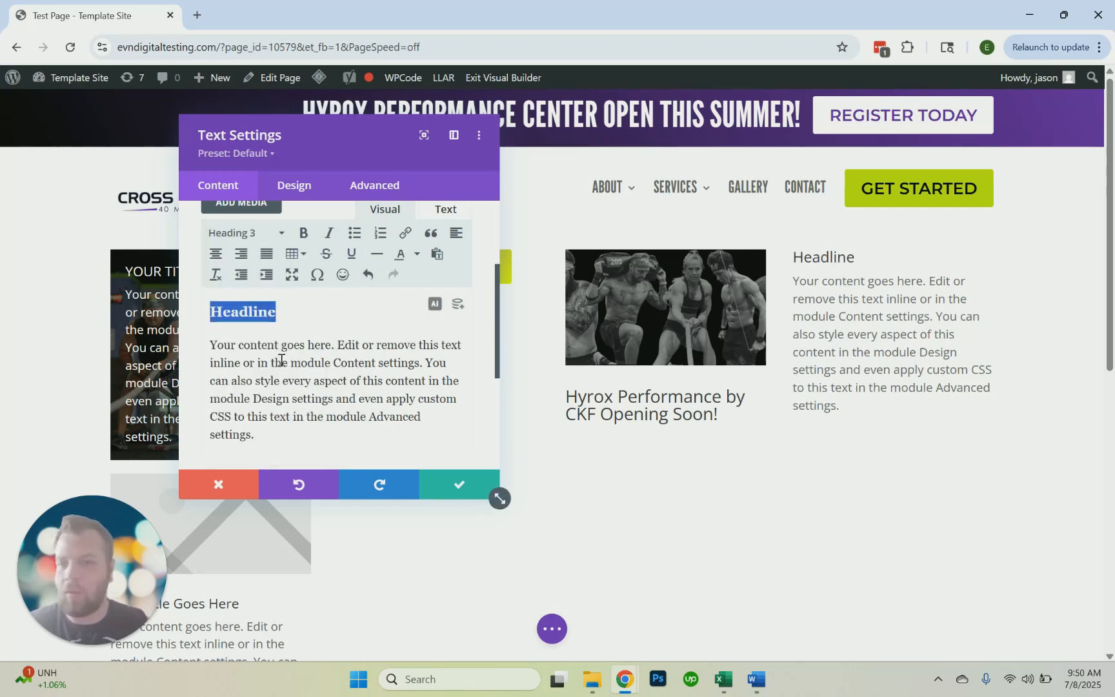
click(281, 359)
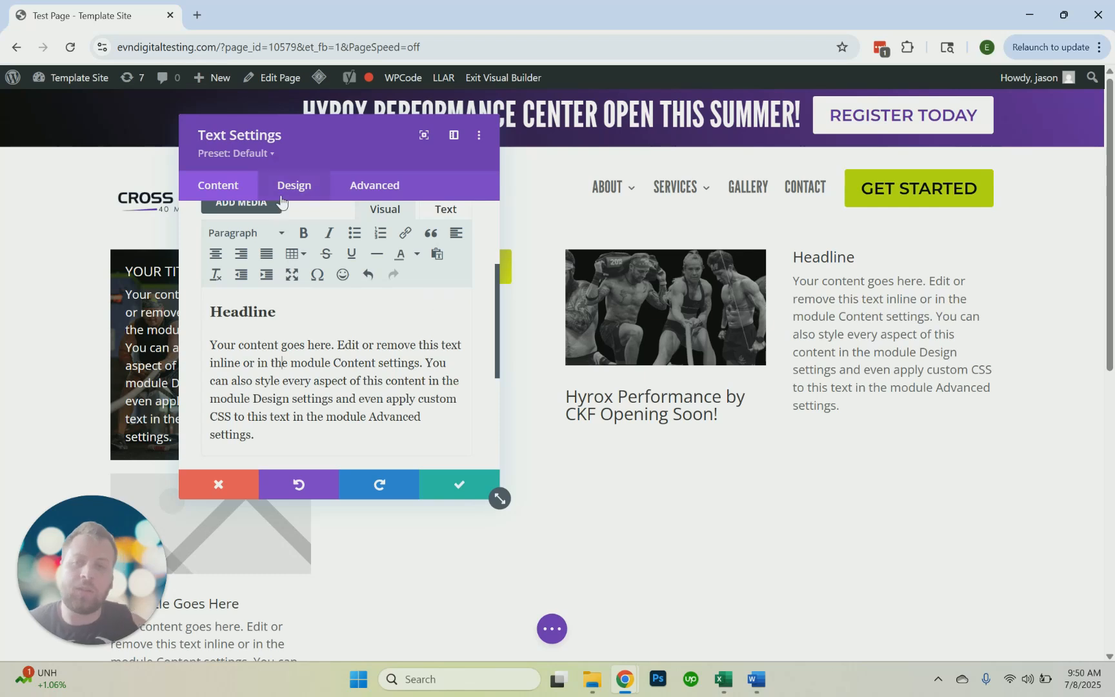
Examine the text module's remaining content options and its design option groups, such as spacing, border and box shadow
scroll(305, 300, down, 5)
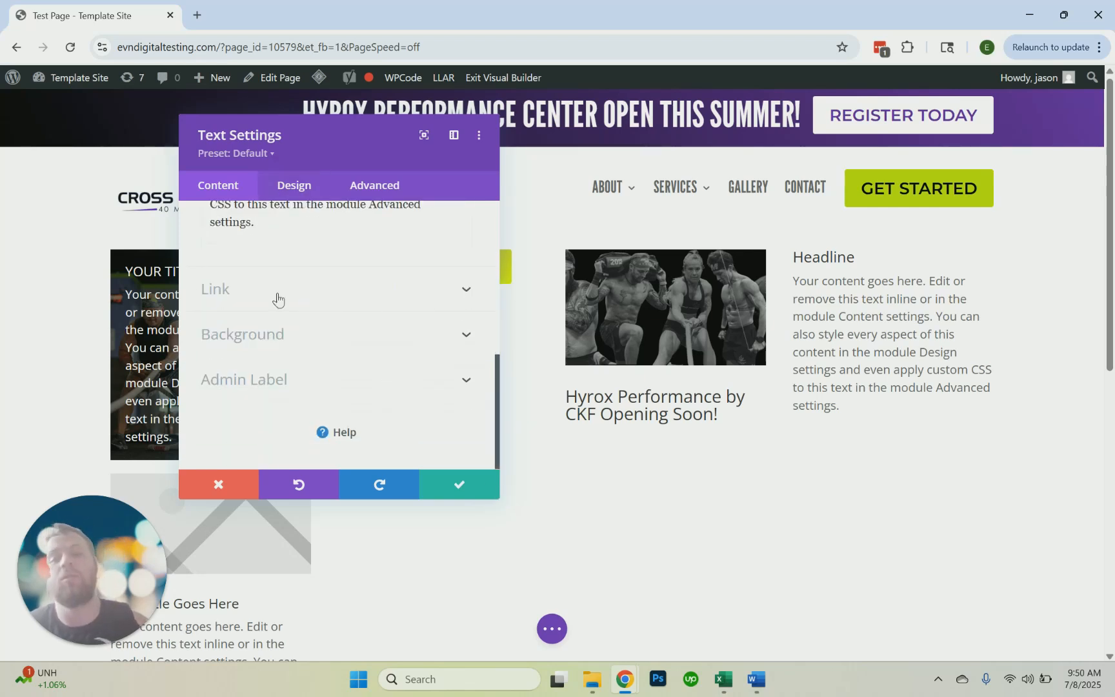
click(293, 185)
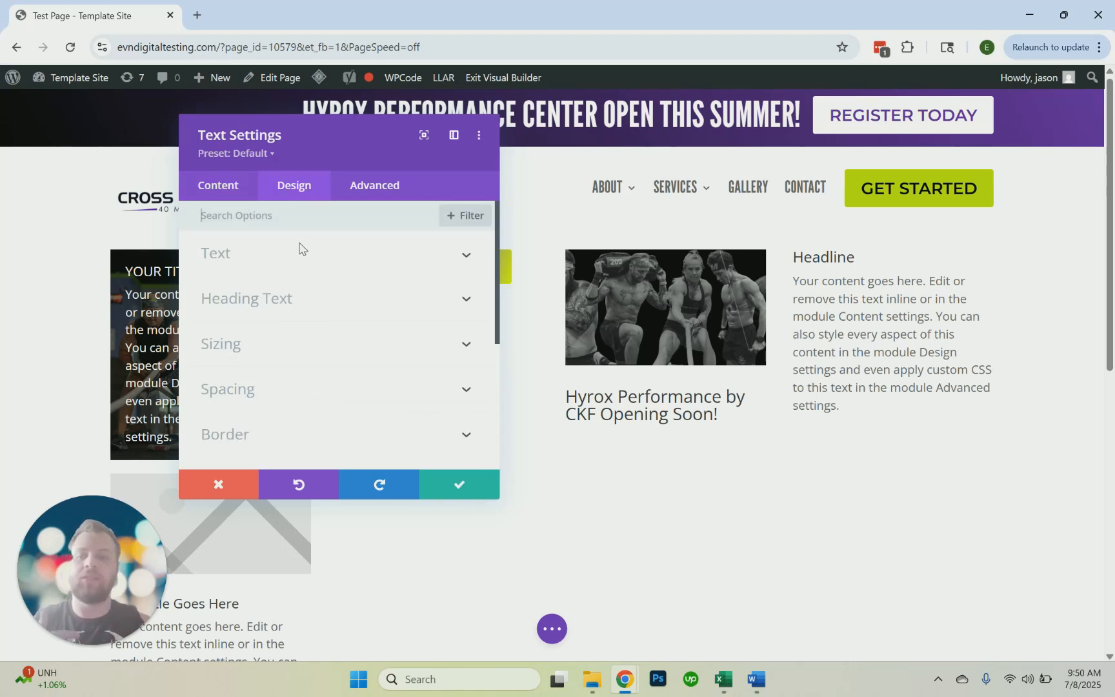
scroll(302, 258, down, 1)
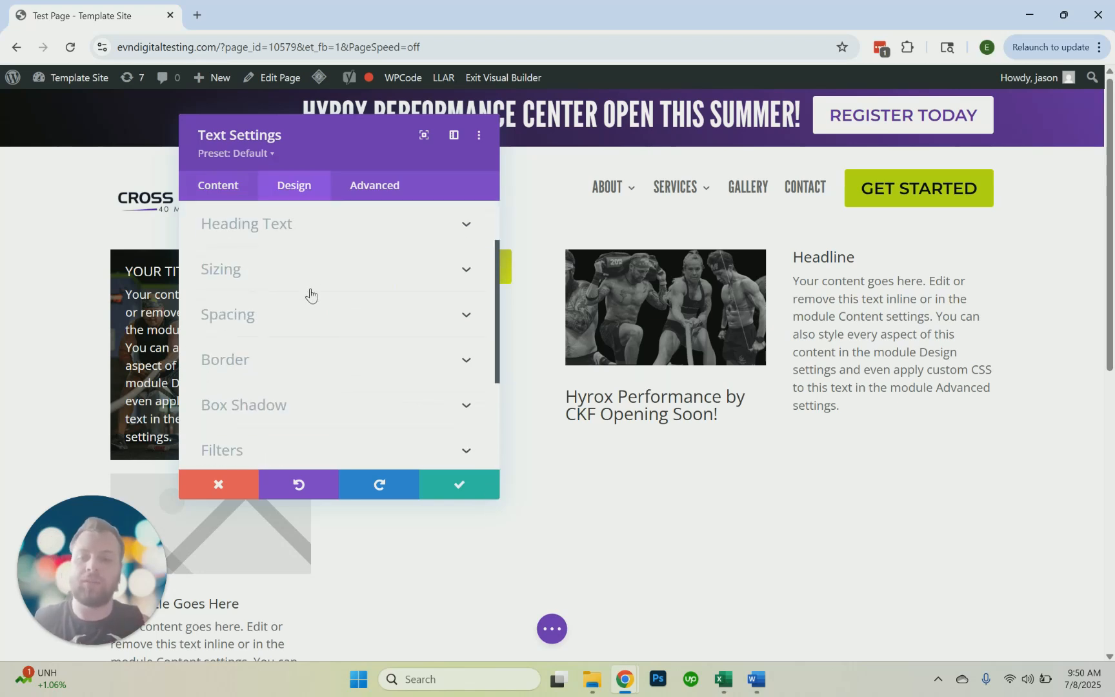
scroll(307, 352, down, 1)
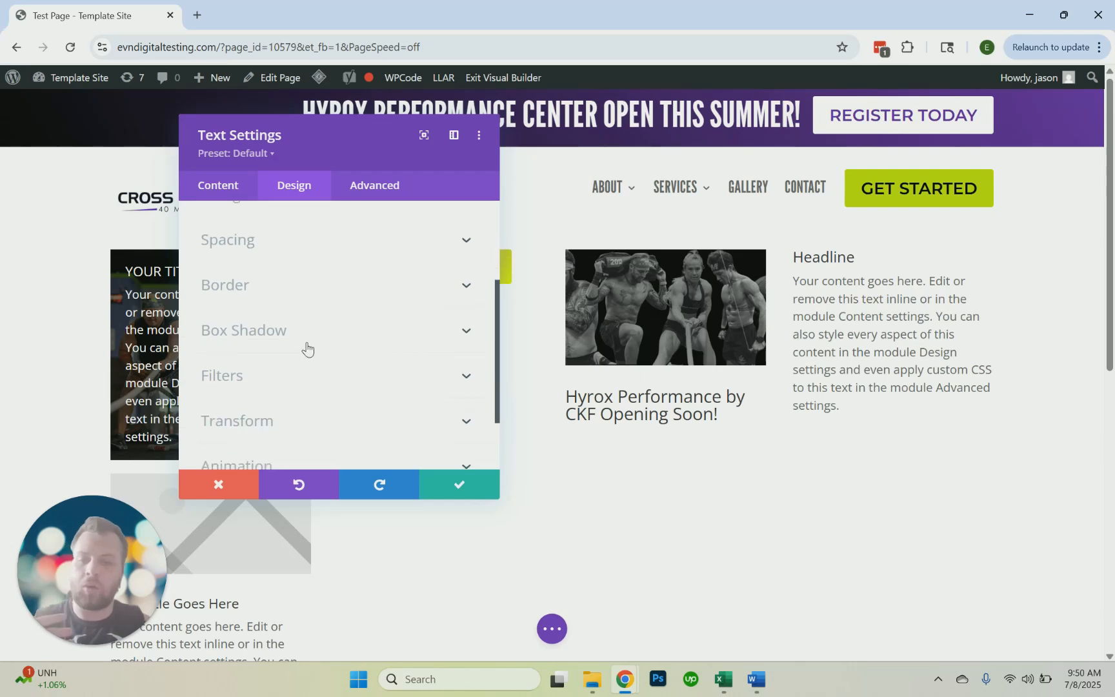
scroll(307, 331, up, 2)
click(240, 191)
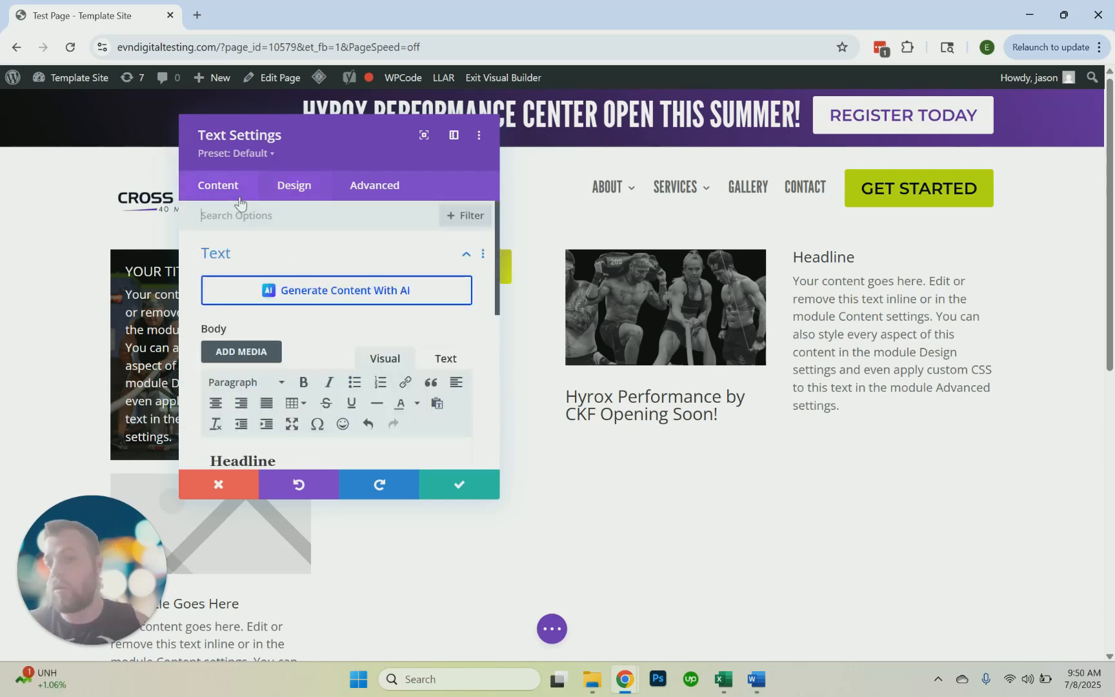
Set Full-Image-19.jpg from the media library as the text module's background image
scroll(273, 334, down, 5)
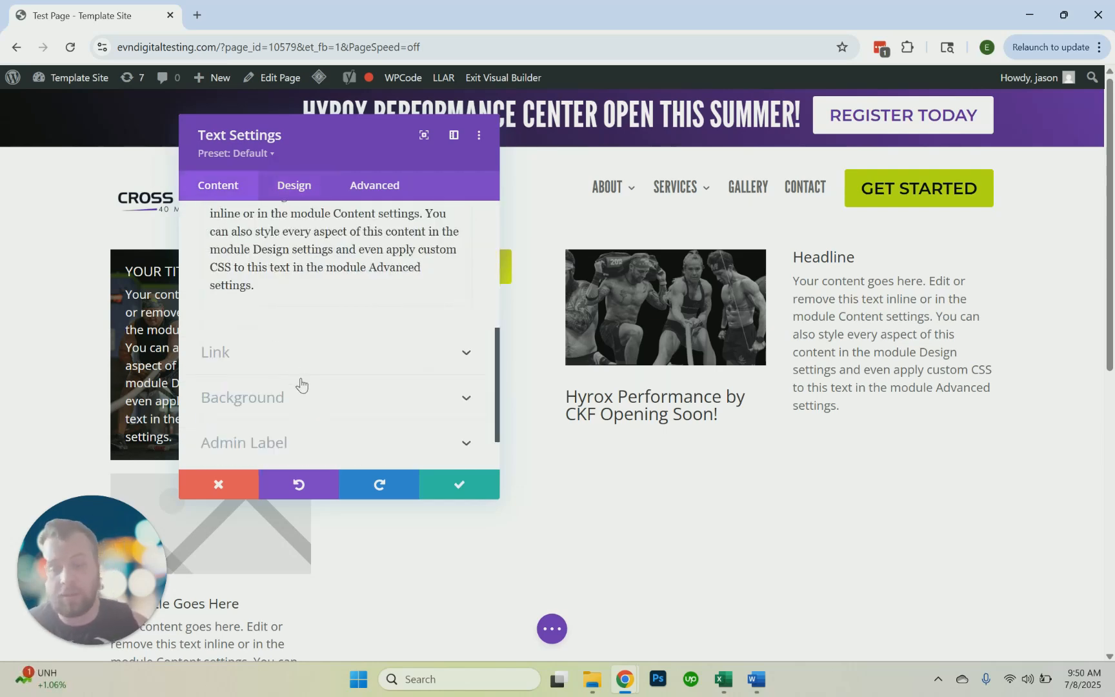
click(301, 391)
click(318, 283)
click(329, 366)
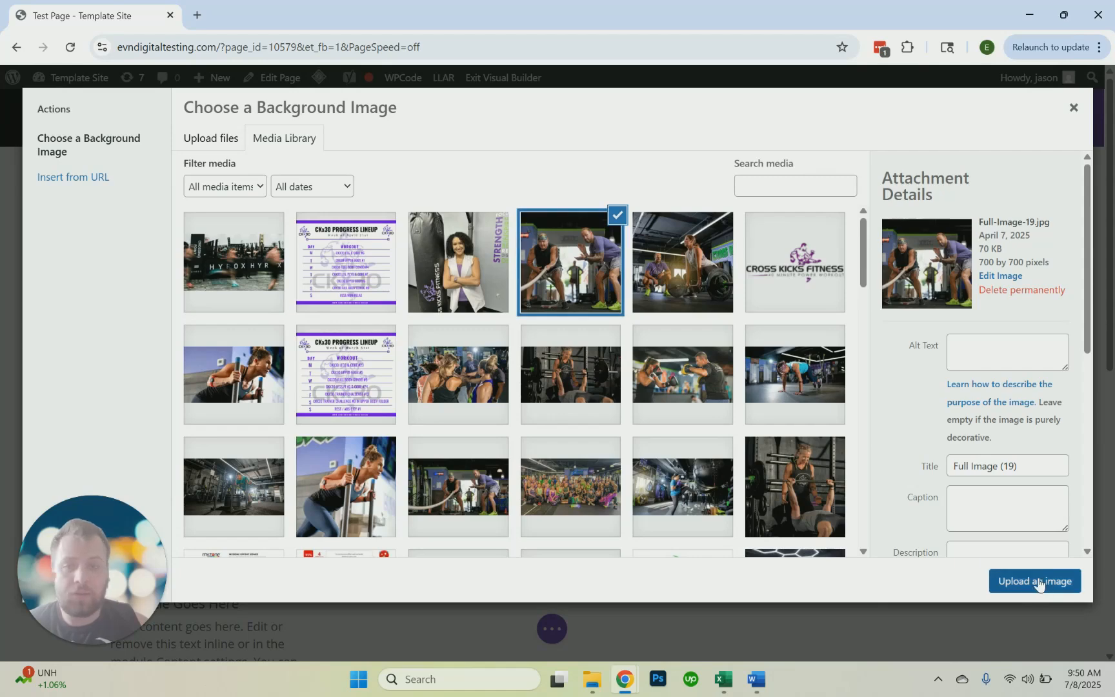
click(1035, 581)
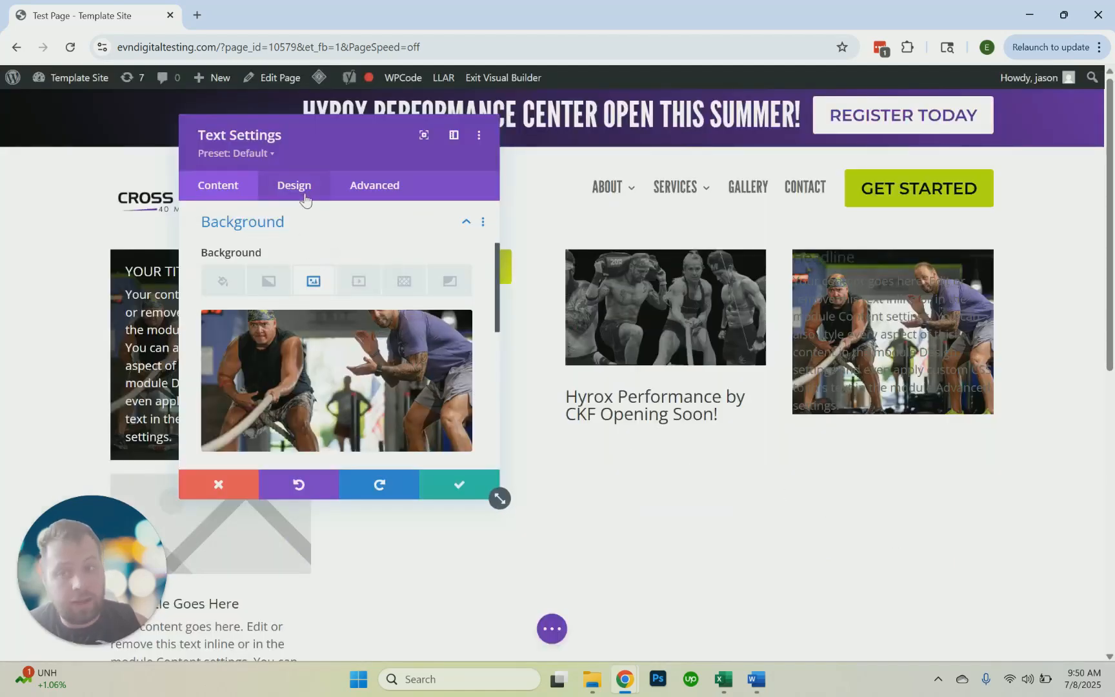
Give the text module a black background colour and set the background image blend to Overlay
click(223, 282)
scroll(254, 315, down, 2)
click(255, 325)
scroll(284, 310, up, 3)
click(313, 282)
scroll(303, 355, down, 8)
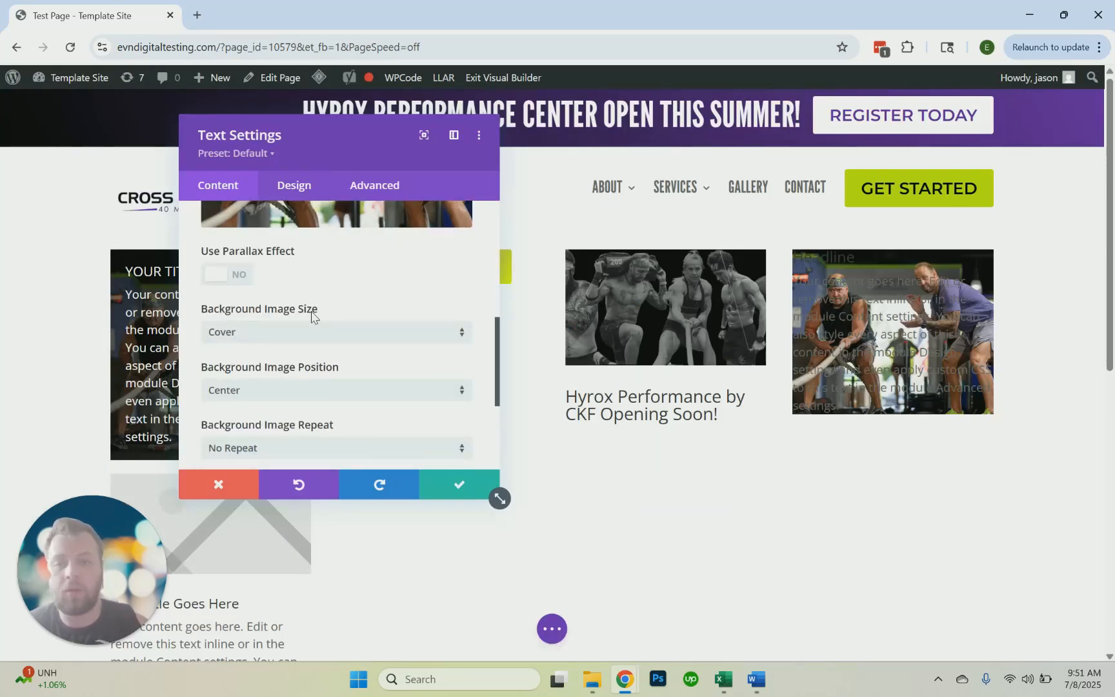
click(289, 365)
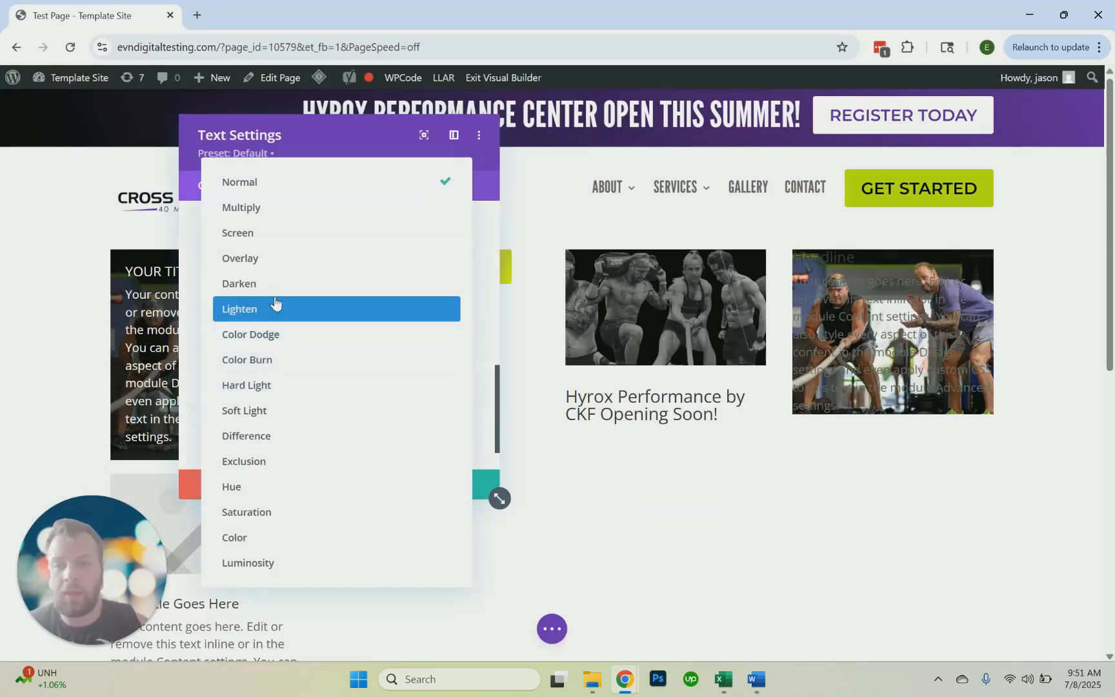
click(277, 258)
Reduce the opacity of the text module's black background colour to 0.45
scroll(287, 300, up, 2)
scroll(284, 297, up, 4)
click(304, 348)
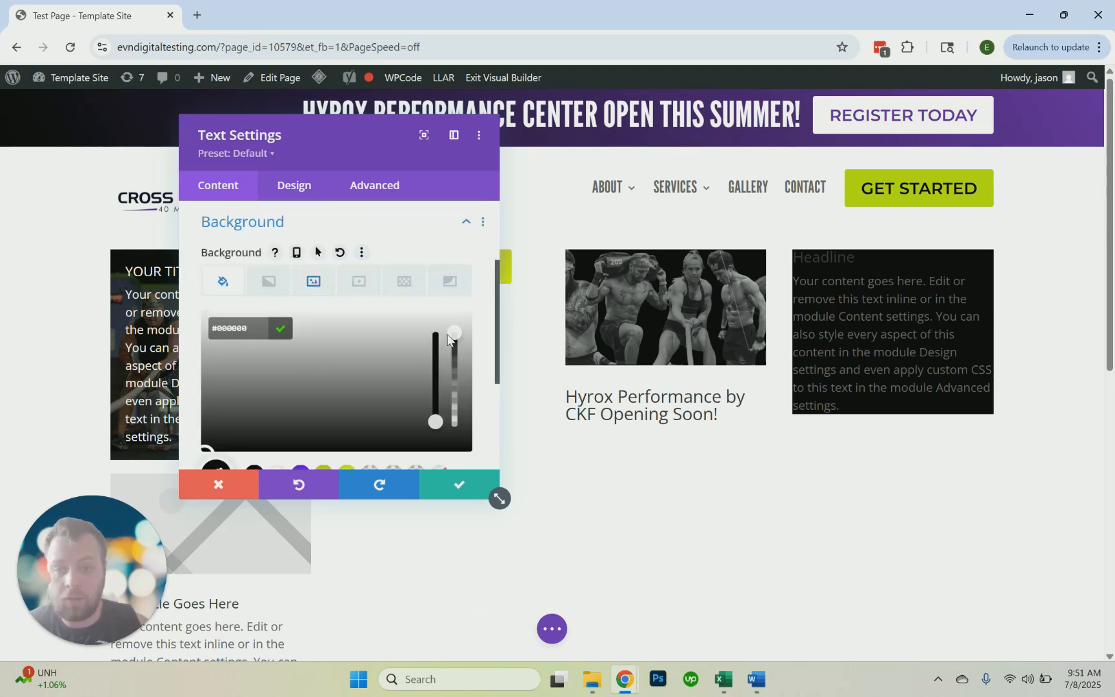
drag(460, 346, 465, 391)
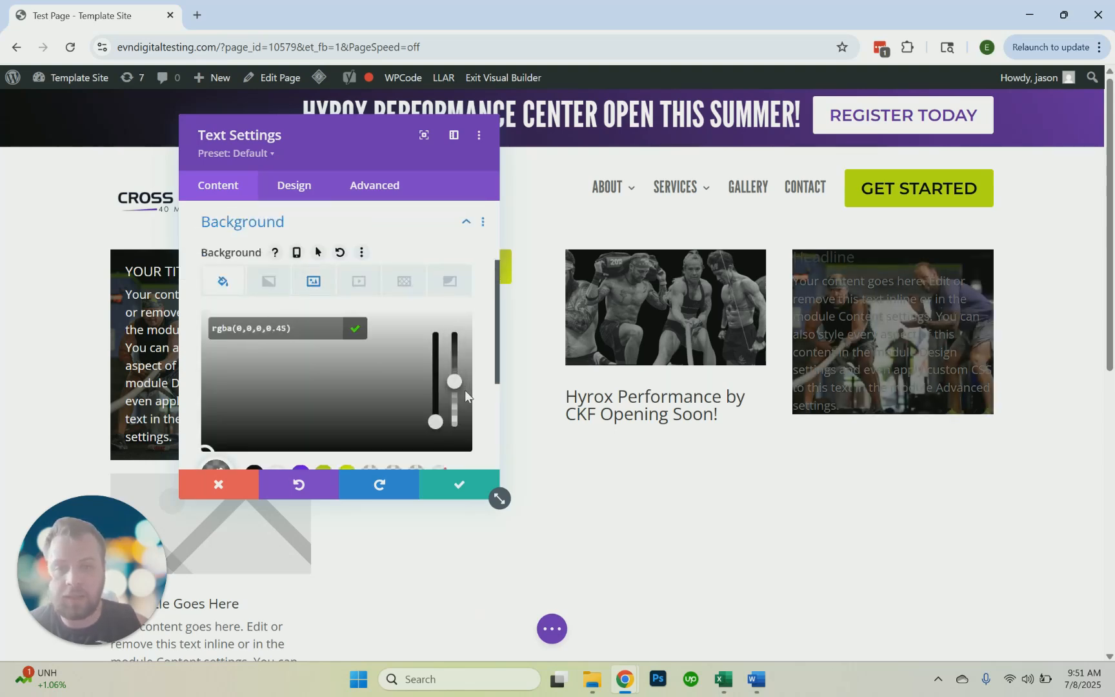
Set the text module's Heading 3 text colour to white (#ffffff)
click(308, 189)
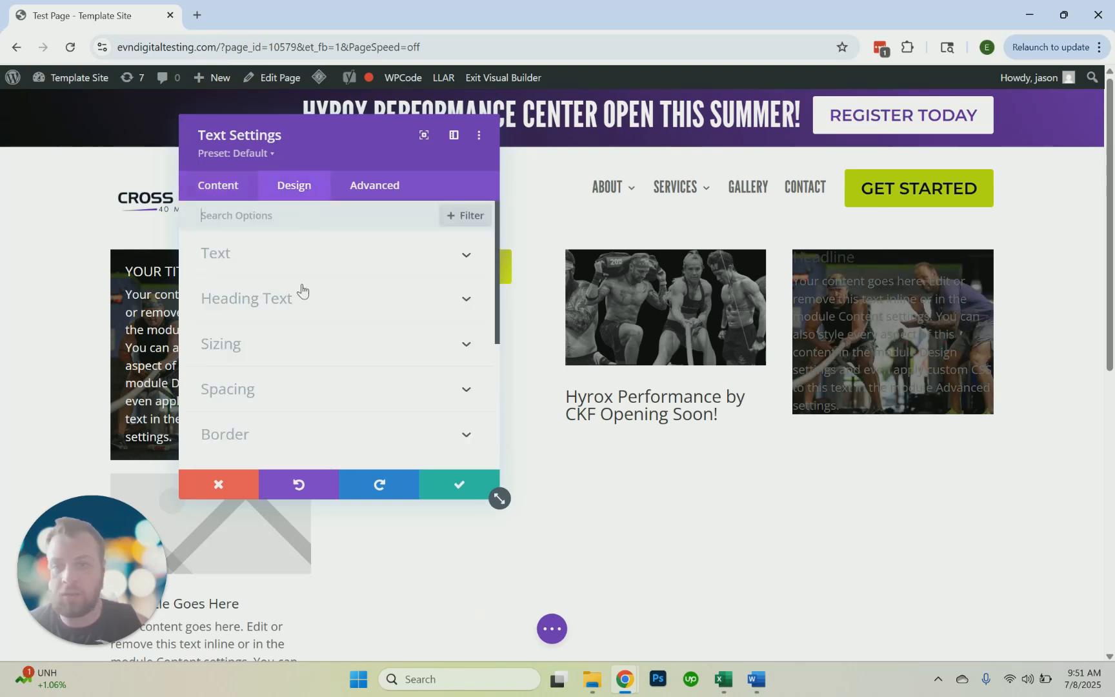
click(300, 298)
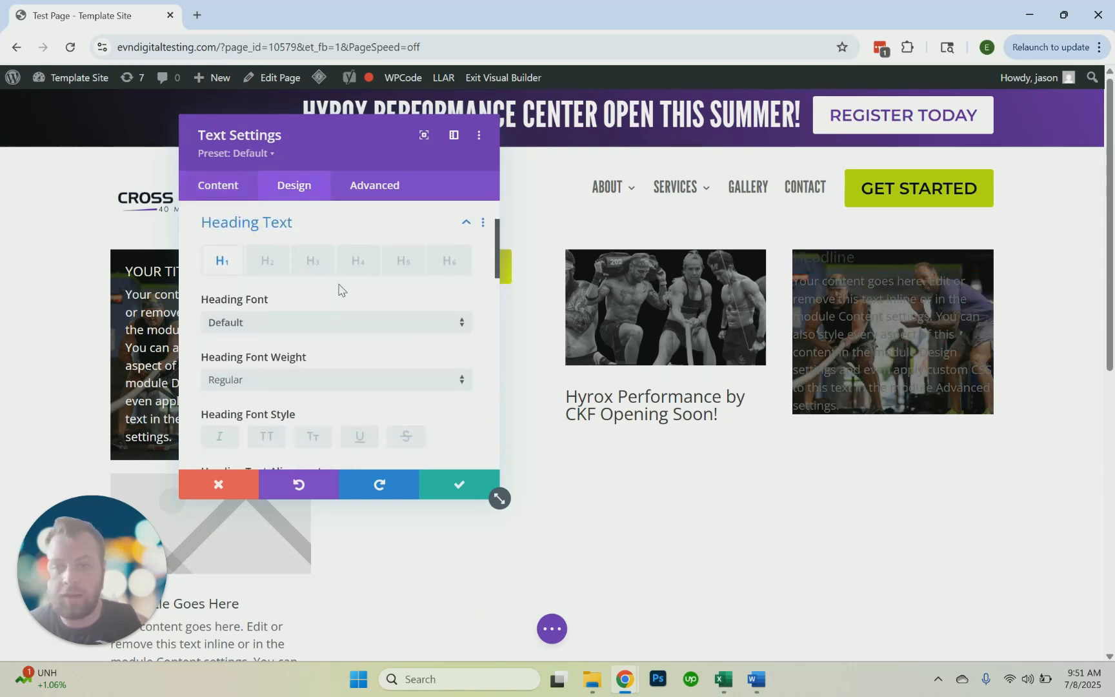
click(315, 262)
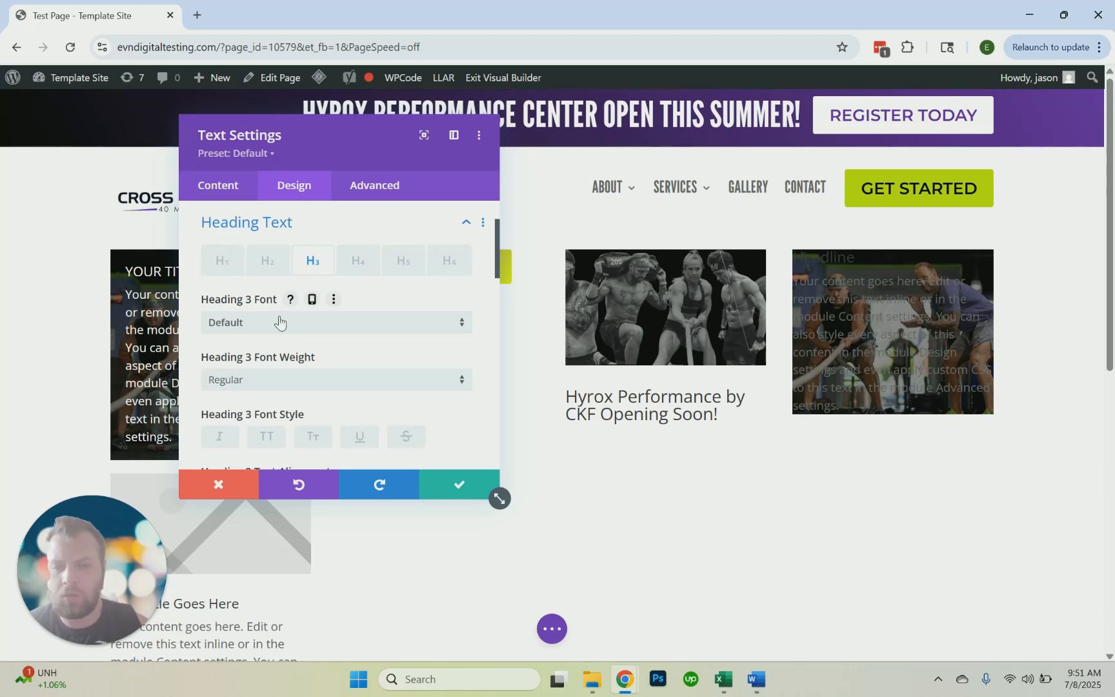
scroll(278, 333, down, 3)
click(280, 337)
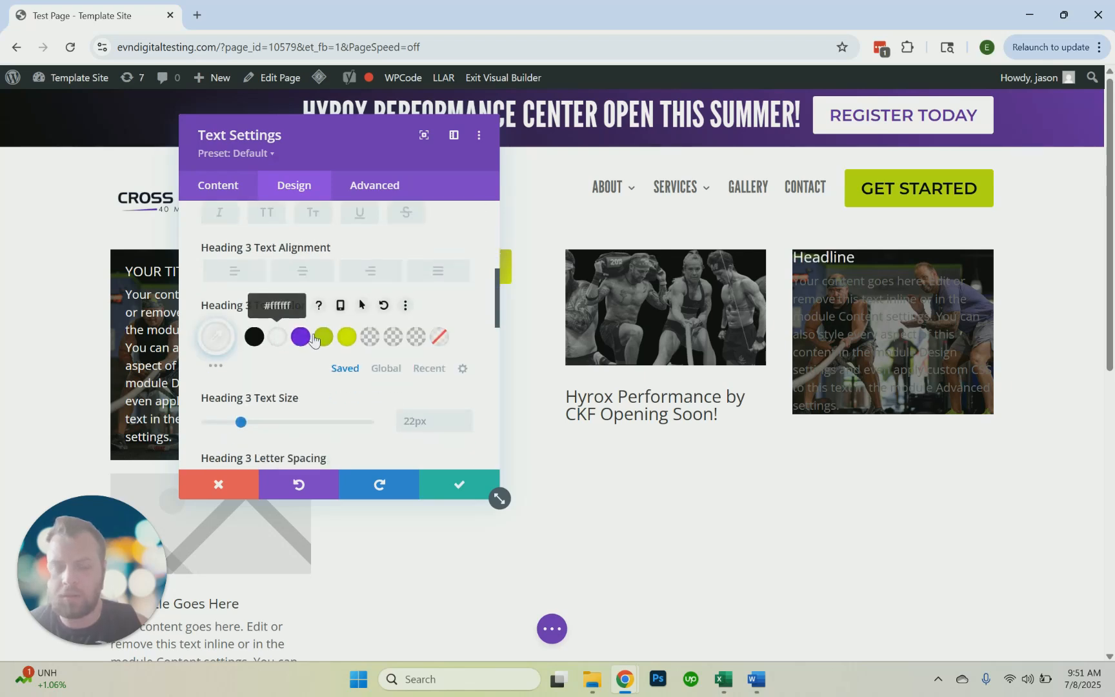
Set the text module's body Text Color option to Light
scroll(281, 336, up, 6)
click(279, 299)
click(268, 260)
scroll(275, 323, down, 6)
scroll(280, 263, up, 4)
scroll(281, 258, up, 3)
scroll(319, 311, down, 6)
scroll(322, 336, down, 4)
click(243, 339)
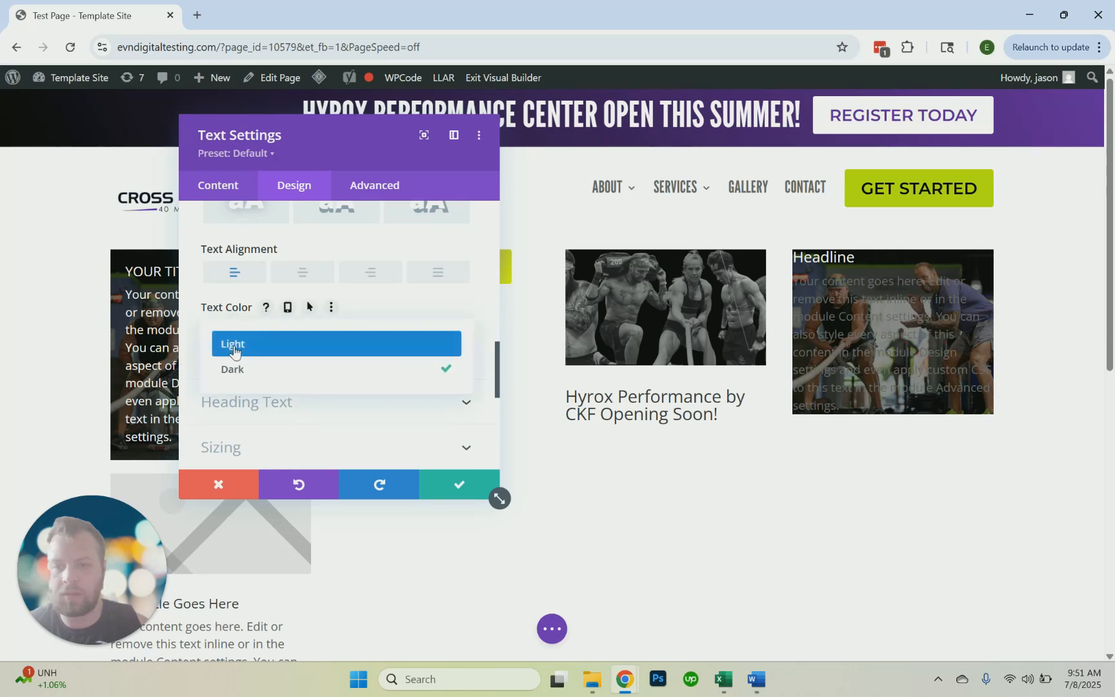
click(234, 347)
Give the text module 20px padding on all four sides and save its settings
scroll(294, 278, down, 2)
scroll(293, 278, down, 4)
scroll(271, 284, up, 3)
scroll(282, 343, down, 3)
scroll(279, 343, up, 2)
click(278, 339)
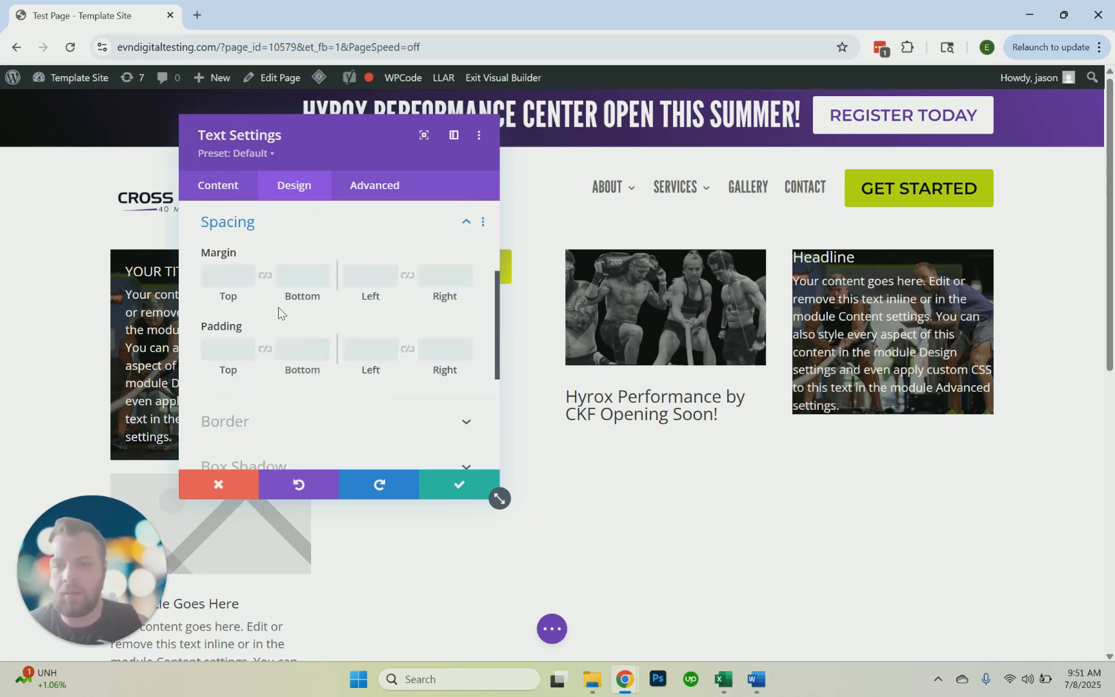
text(20)
click(264, 349)
click(366, 353)
text(20)
click(408, 349)
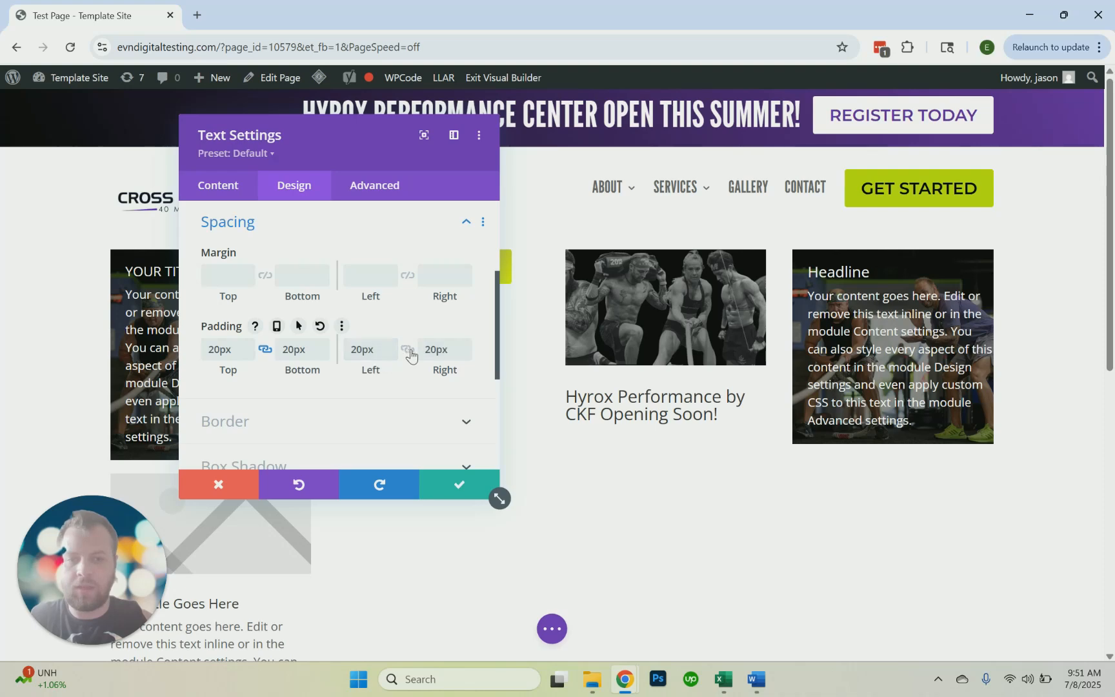
click(466, 494)
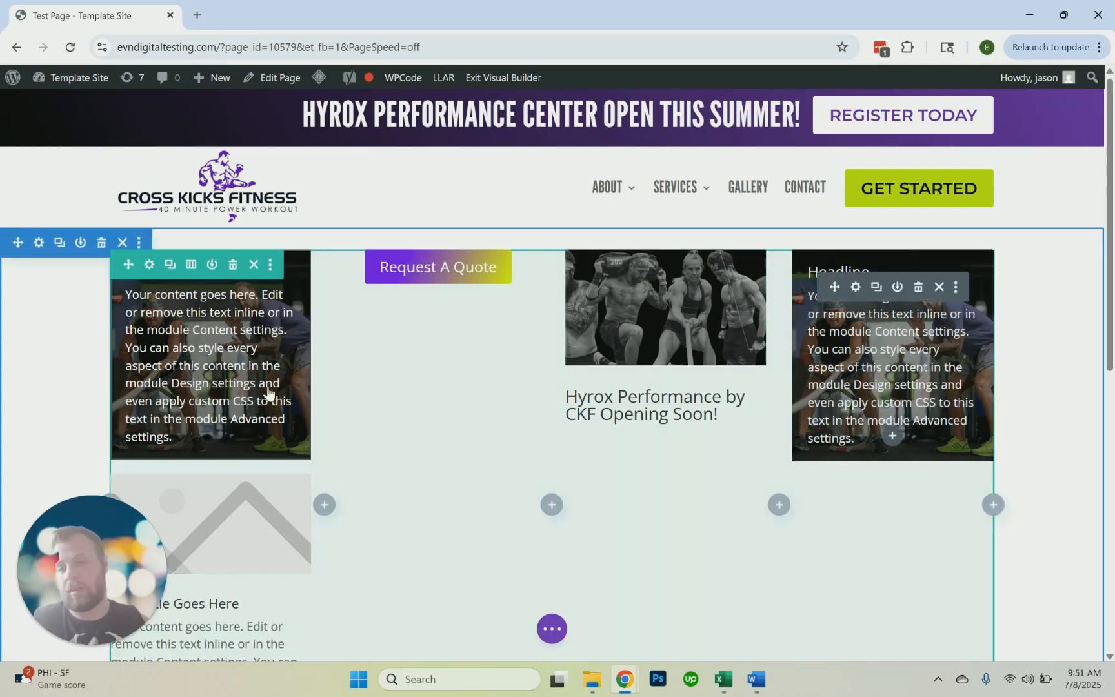
scroll(241, 413, down, 1)
scroll(241, 413, up, 1)
scroll(242, 414, down, 2)
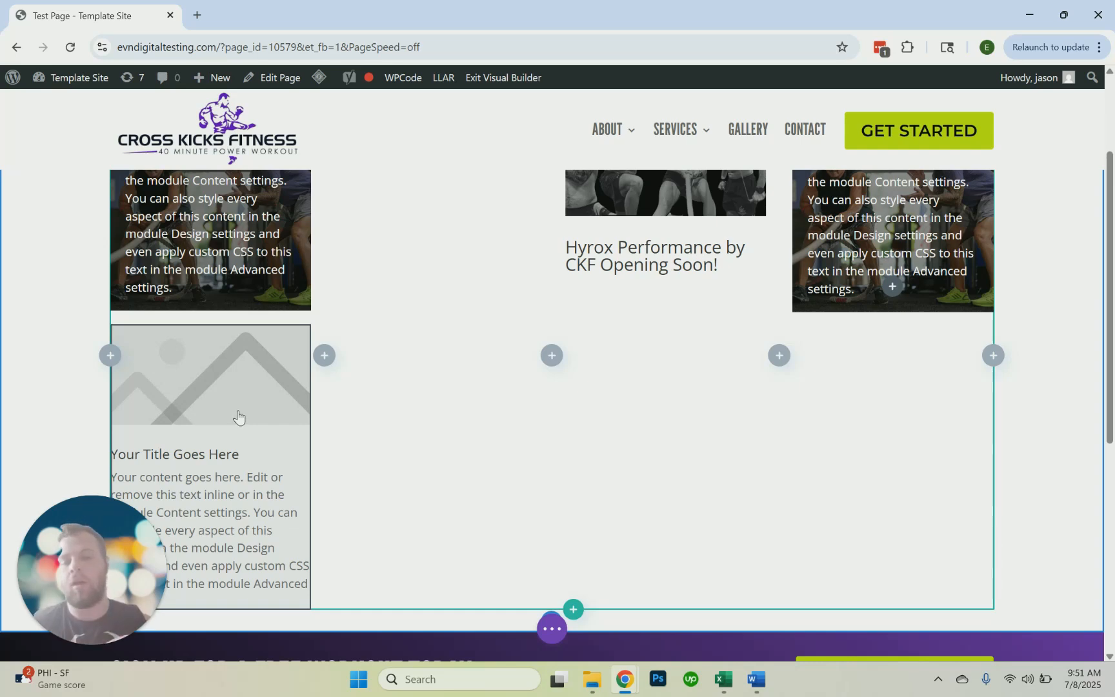
scroll(238, 416, down, 2)
scroll(229, 382, up, 1)
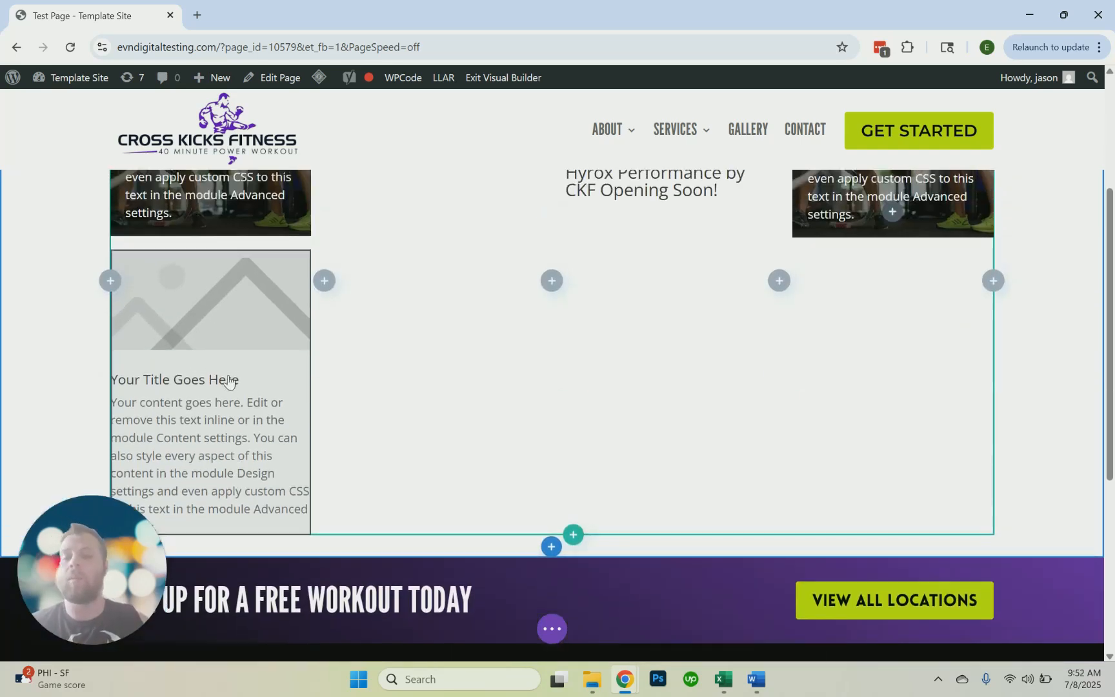
scroll(225, 326, up, 2)
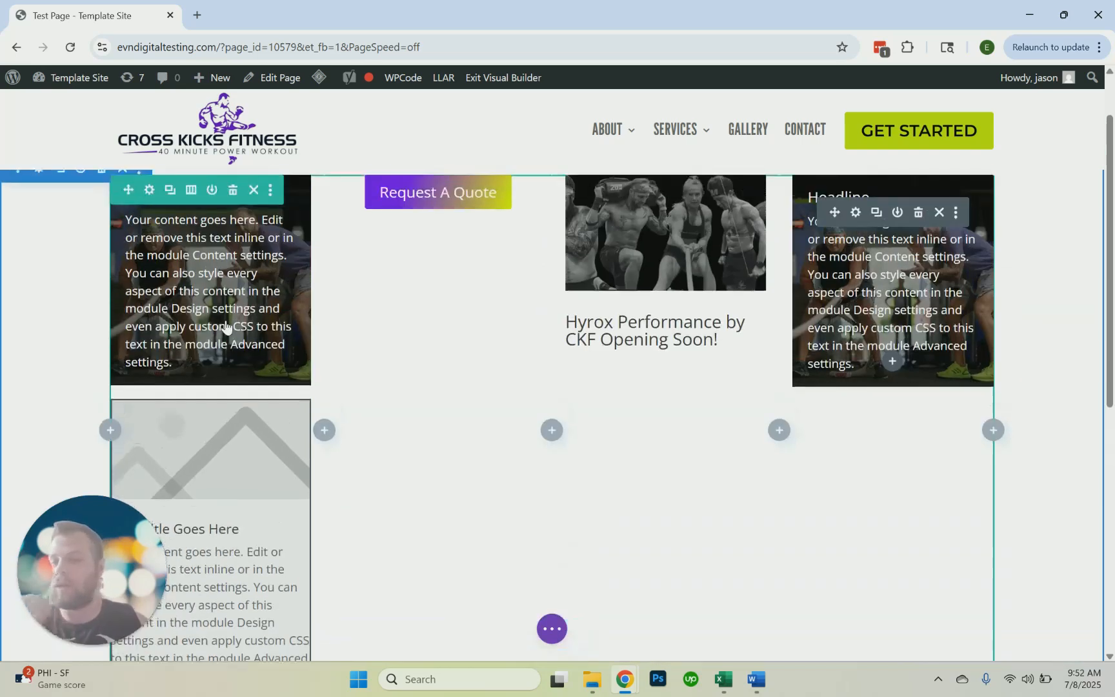
Switch the lower default blurb from an image to an icon, choosing the circled double up-chevron
scroll(223, 326, down, 2)
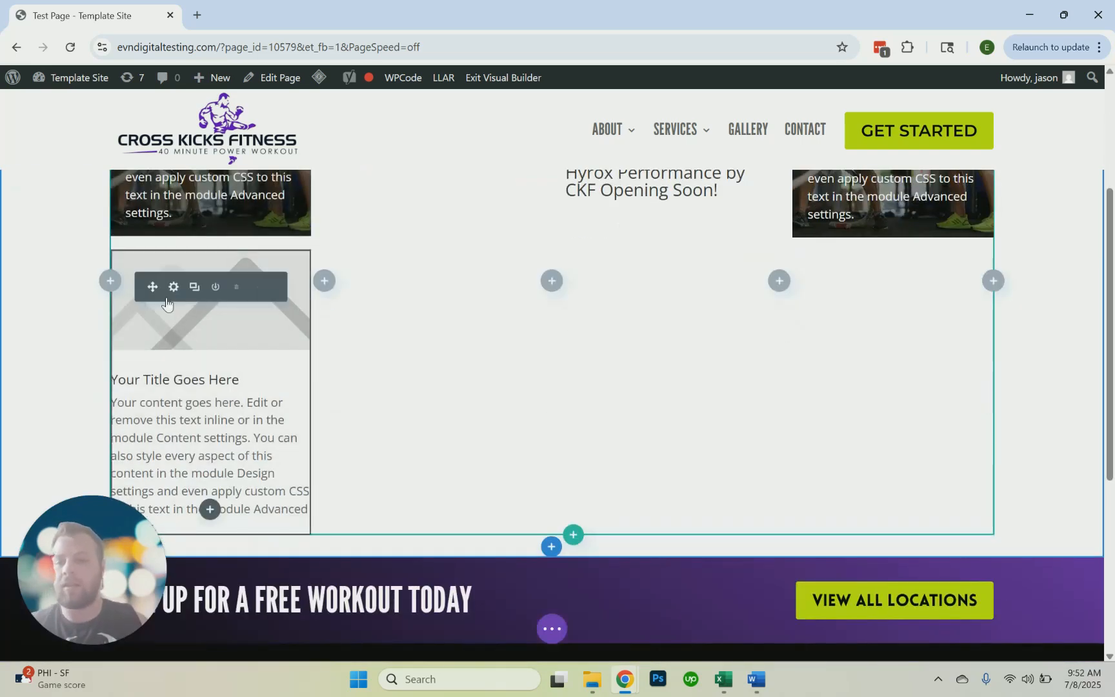
click(173, 287)
scroll(254, 285, down, 5)
click(254, 282)
click(233, 277)
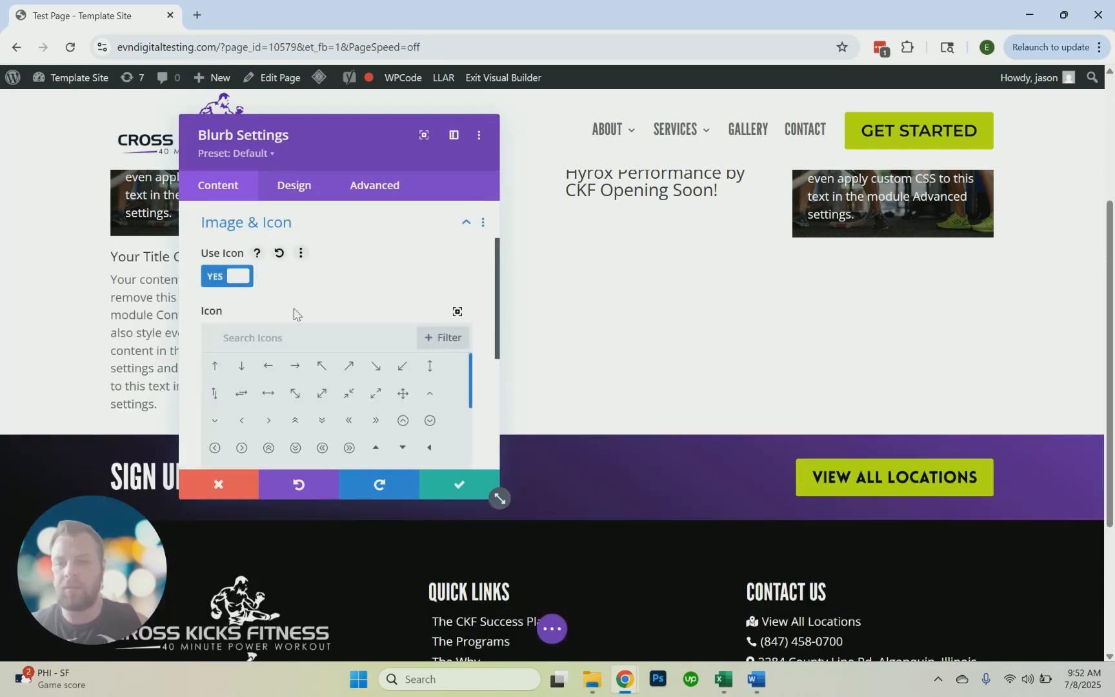
click(268, 448)
drag(322, 149, 612, 154)
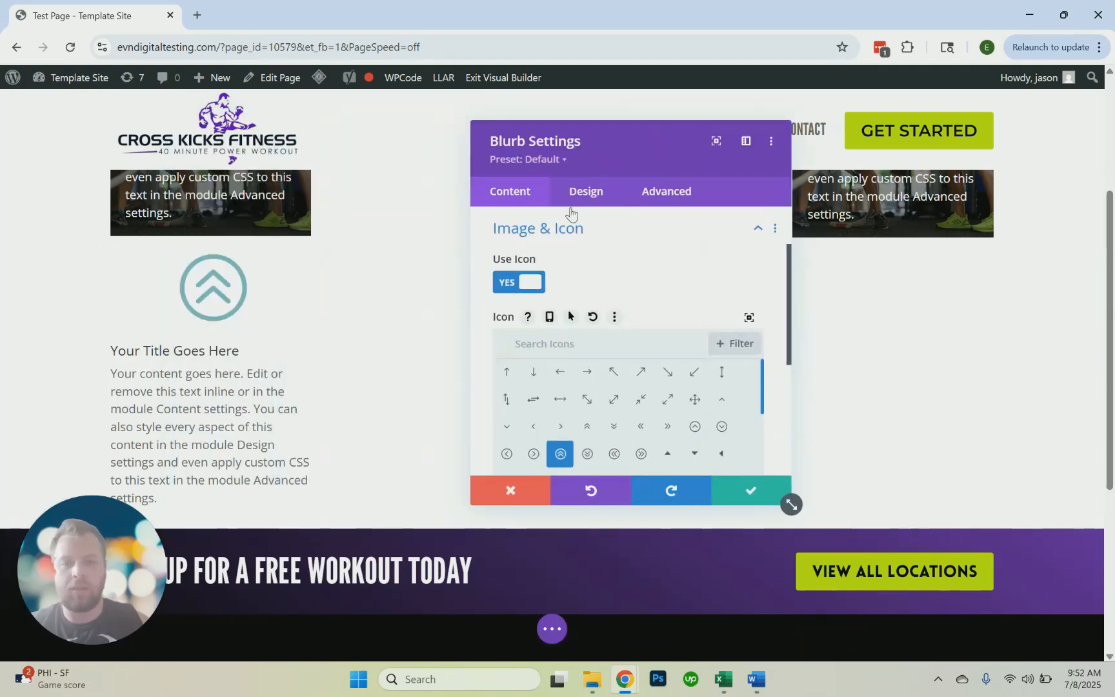
Set the lower blurb's icon colour to black in its design settings
click(573, 192)
click(574, 263)
scroll(568, 310, down, 2)
scroll(561, 318, up, 2)
click(545, 320)
Set the lower blurb's Image/Icon Placement to Left and save the module settings
scroll(538, 335, down, 3)
click(533, 352)
click(546, 386)
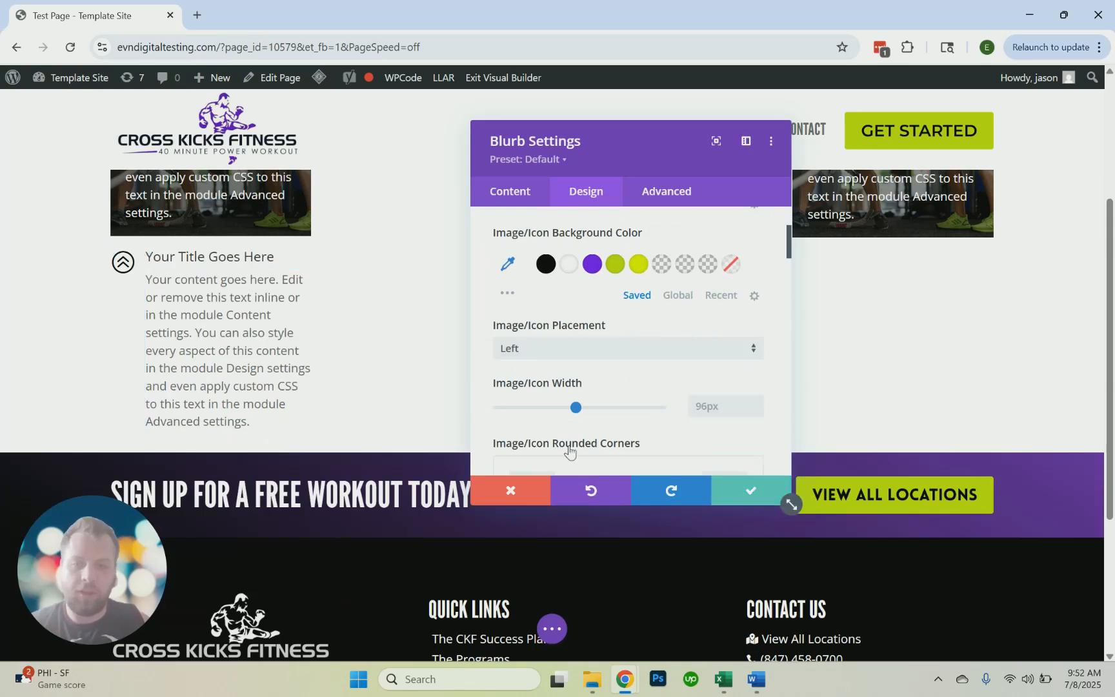
key(Return)
scroll(594, 445, up, 3)
scroll(568, 437, down, 1)
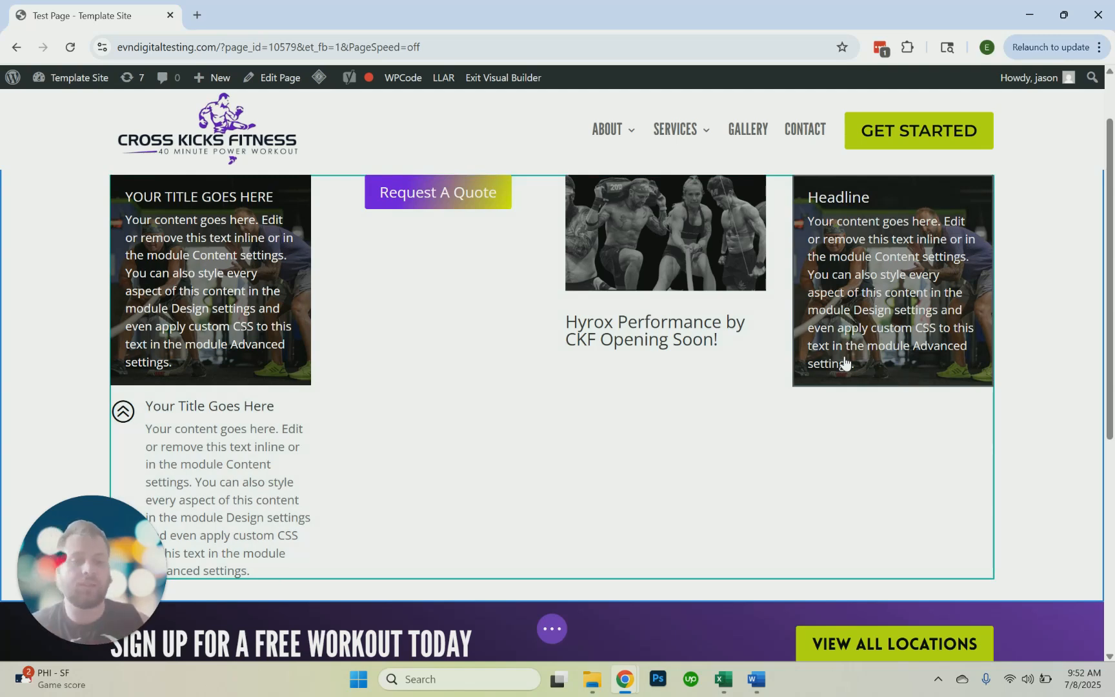
scroll(820, 349, up, 1)
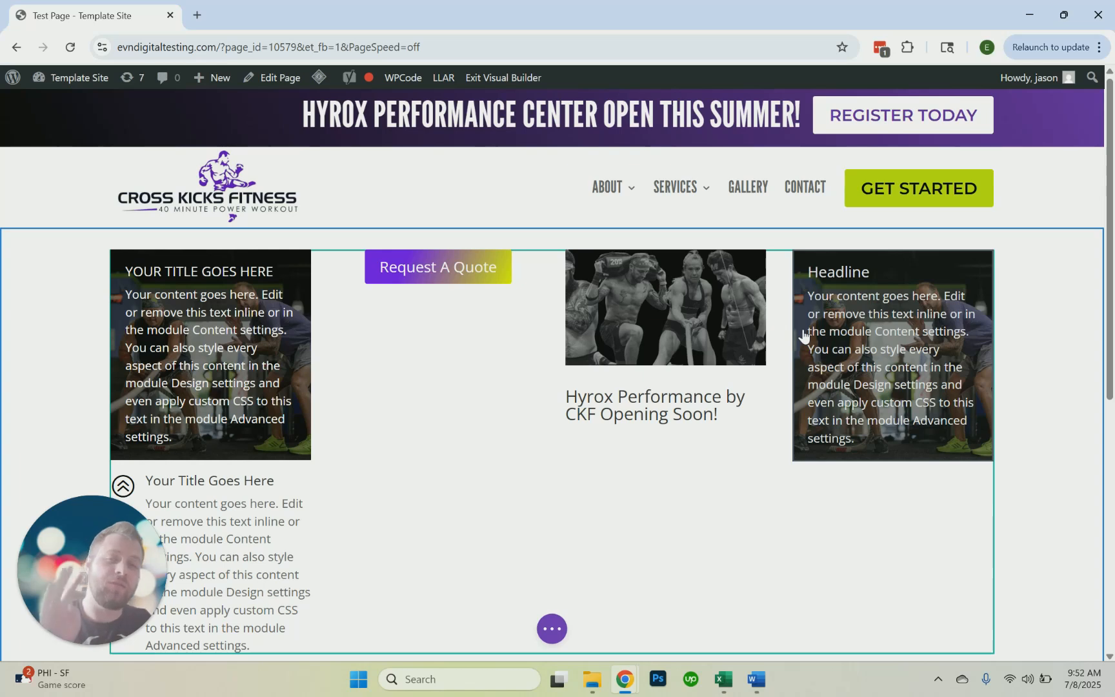